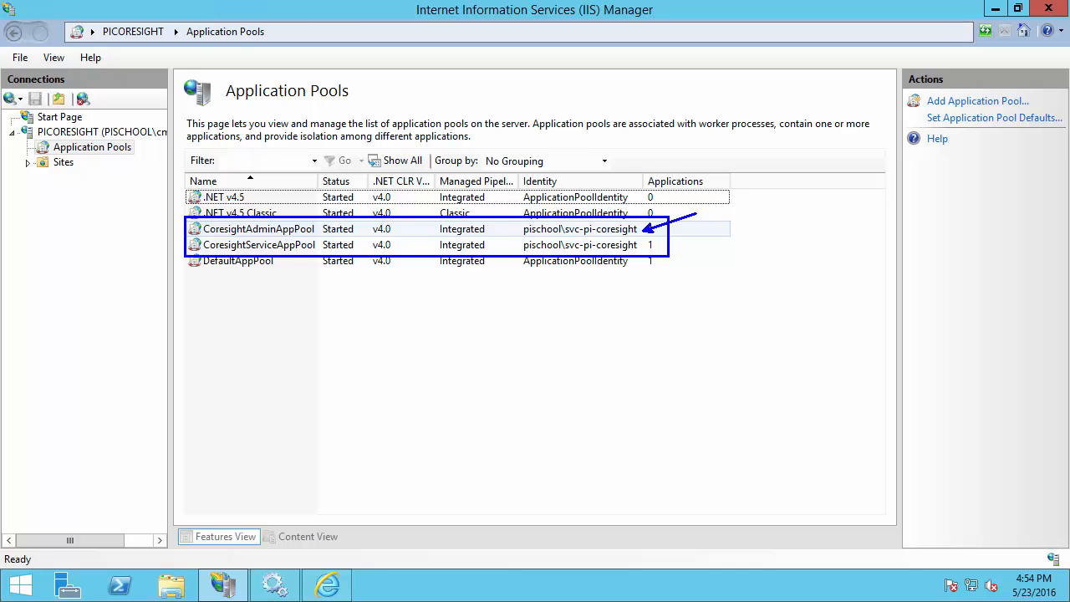
# Switch to the Services console and check the logon accounts of the PI Web API 2016 and PI Web API 2016 Crawler services
pyautogui.press('Escape')
pyautogui.click(274, 585)
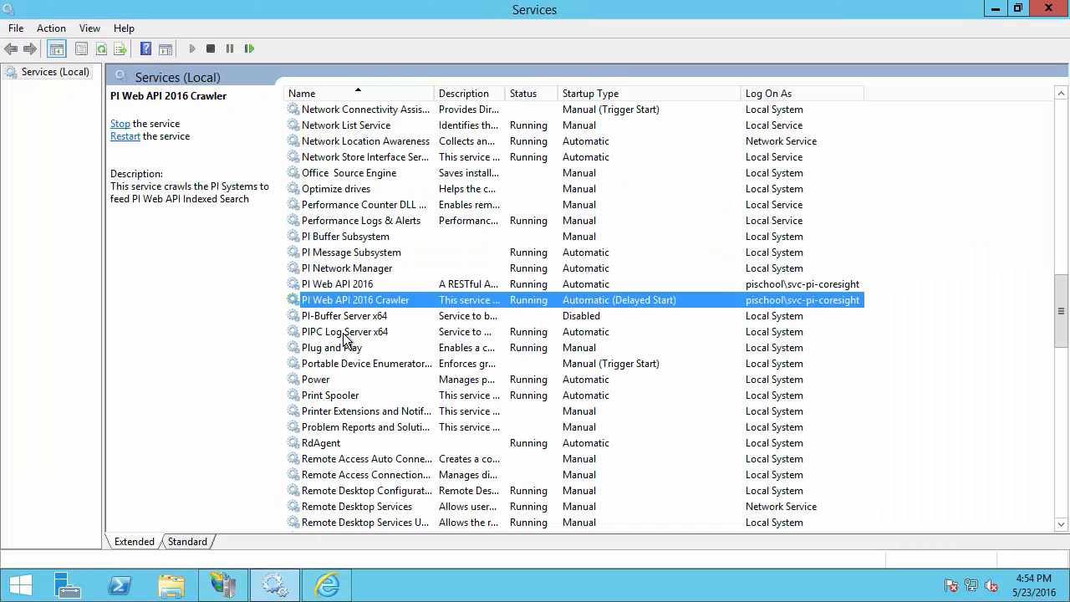
pyautogui.click(340, 287)
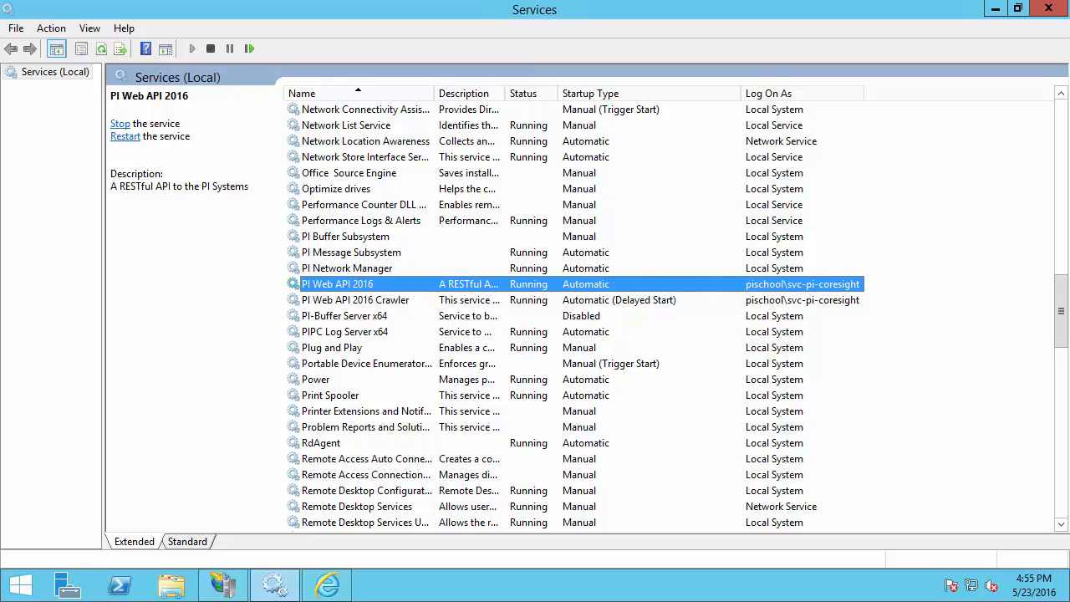
# Launch PI System Explorer (64-bit) and maximize its window
pyautogui.click(20, 585)
pyautogui.write('pi system Explorer (64-bit')
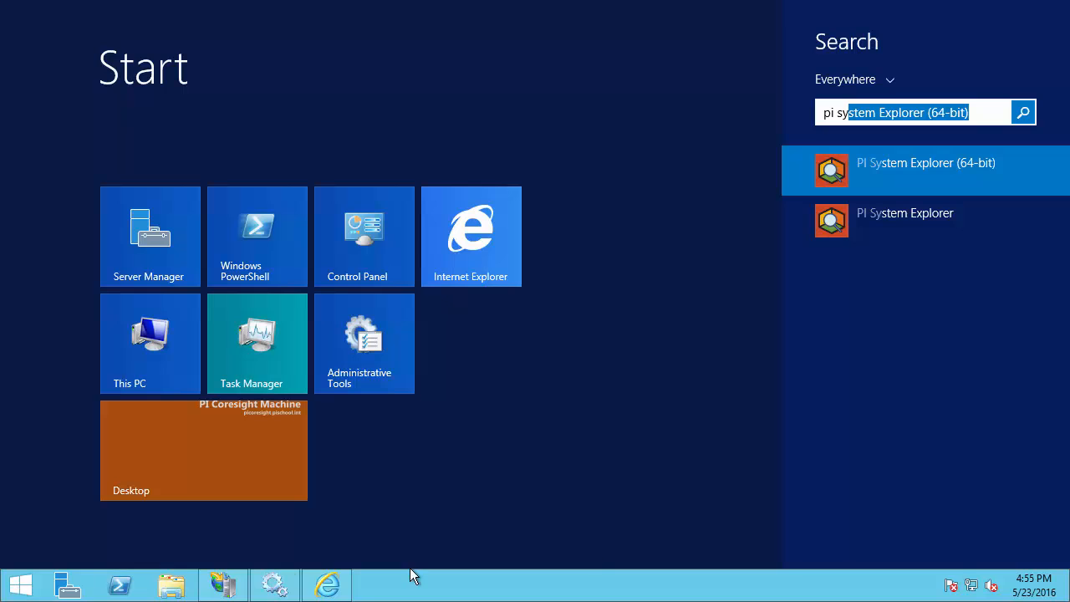
pyautogui.click(898, 163)
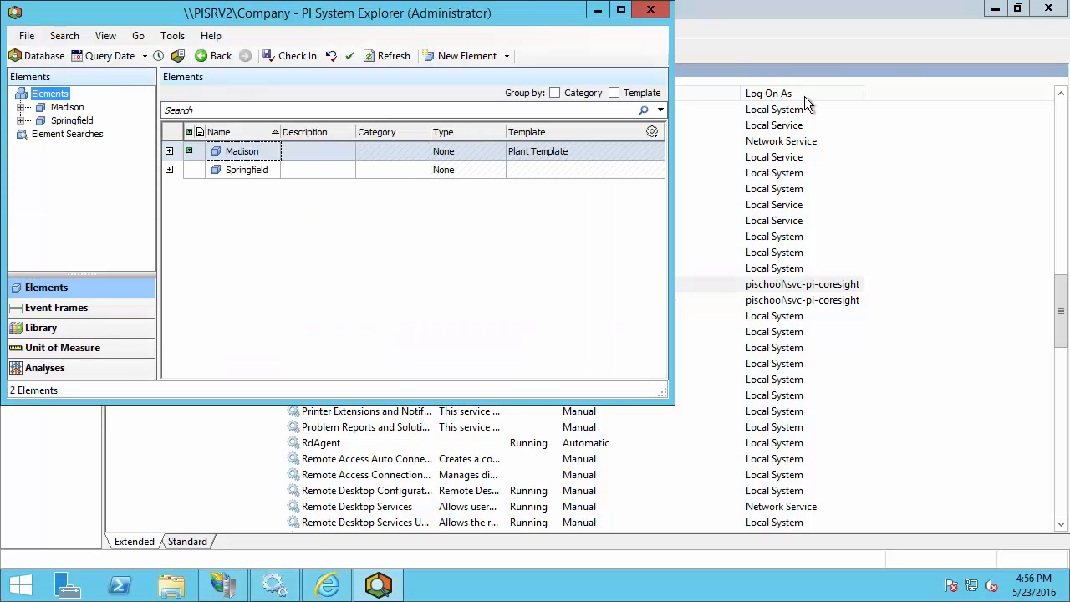
pyautogui.click(620, 9)
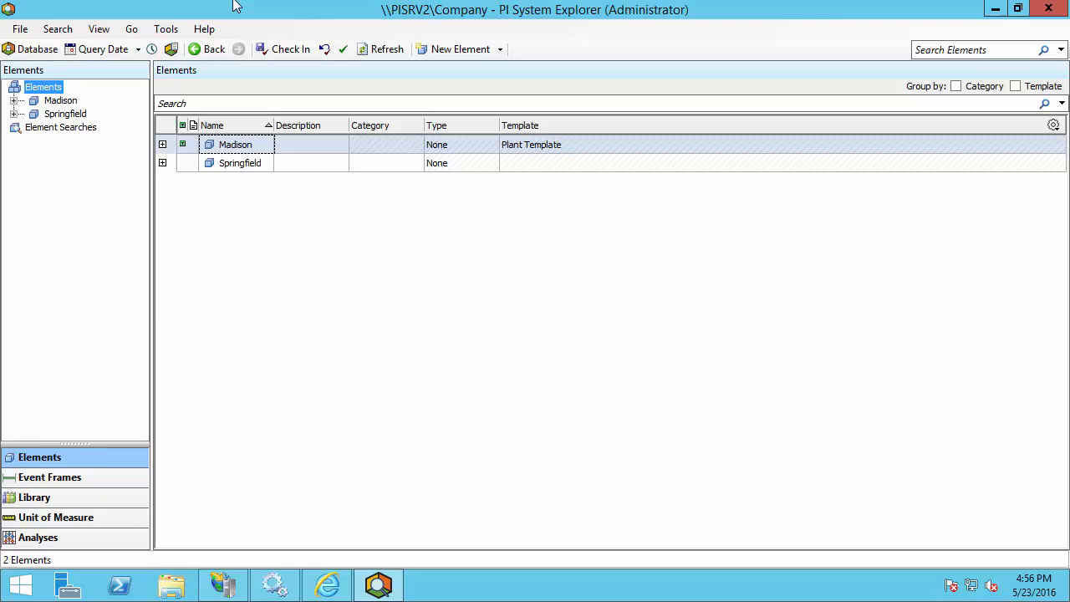
# Open the server list and connect to the data server PISRV1
pyautogui.click(15, 30)
pyautogui.click(47, 110)
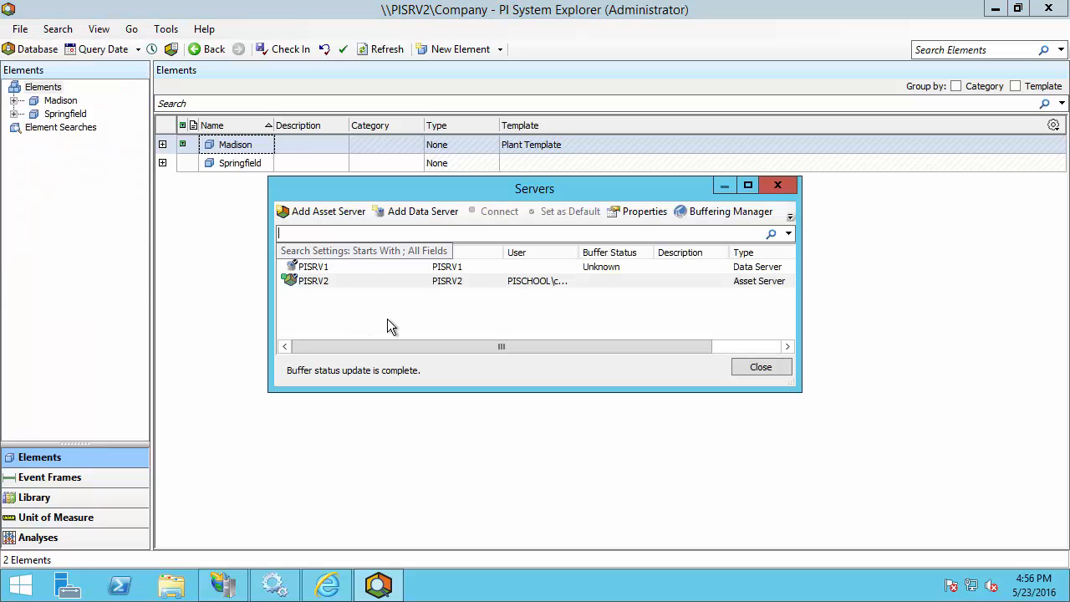
pyautogui.click(367, 266)
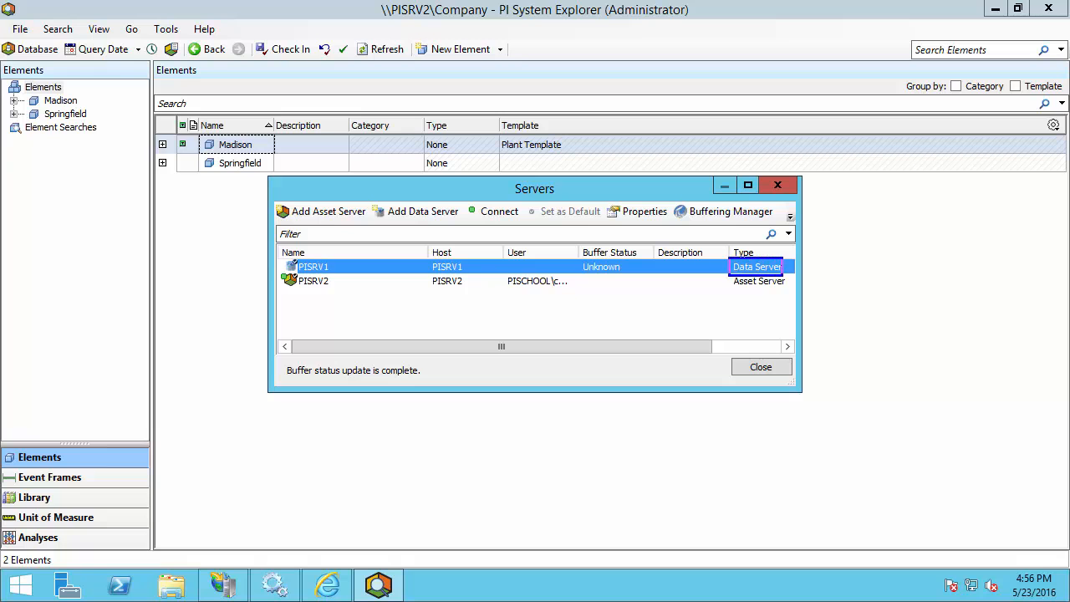
pyautogui.click(752, 267)
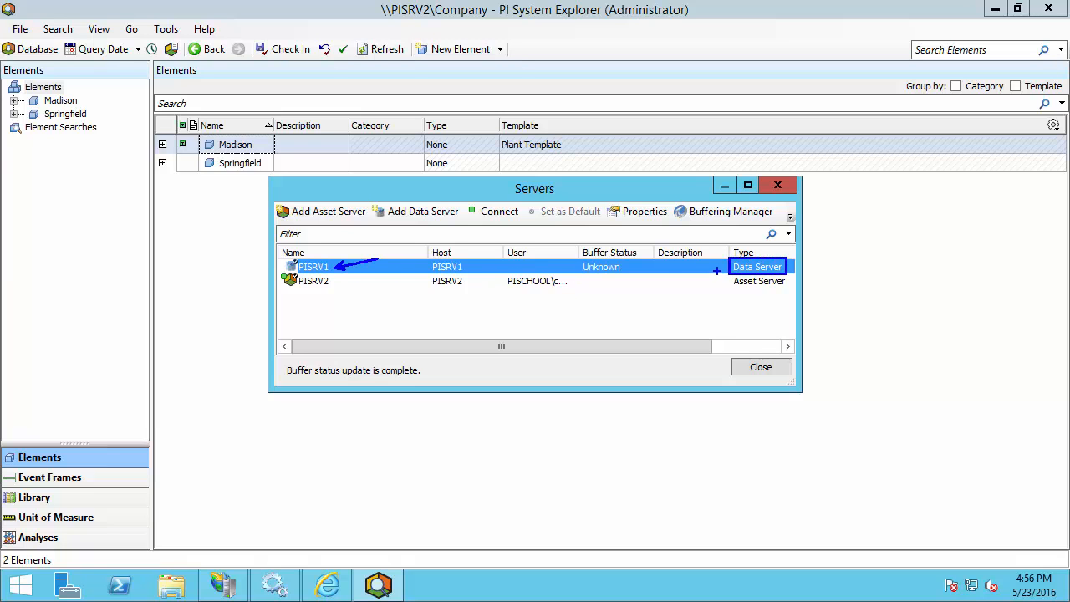
pyautogui.moveTo(728, 275); pyautogui.dragTo(790, 289)
pyautogui.moveTo(334, 284); pyautogui.dragTo(381, 274)
pyautogui.press('Escape')
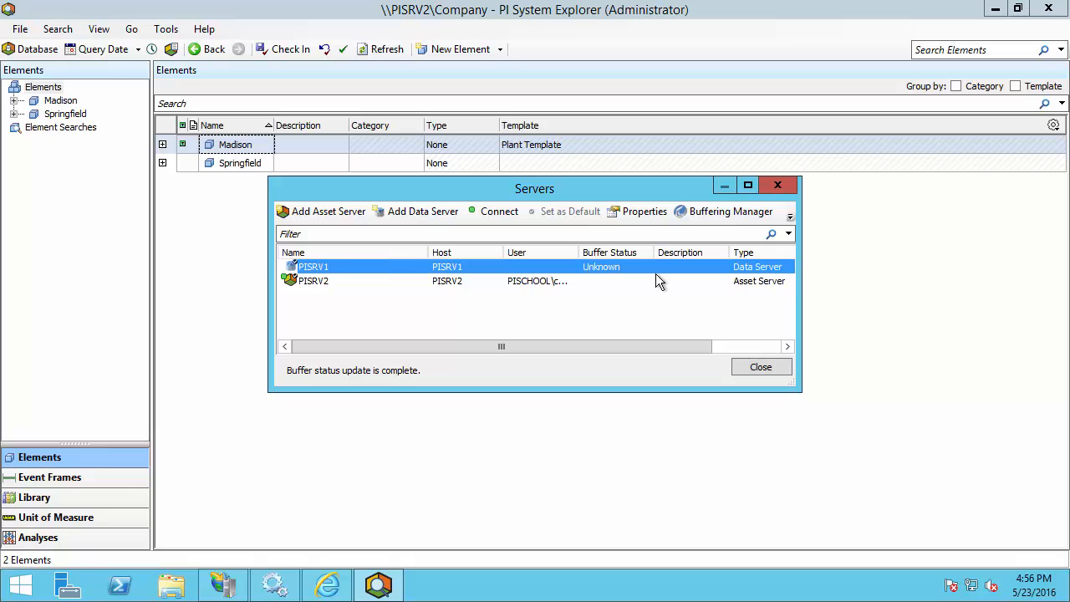
pyautogui.click(489, 213)
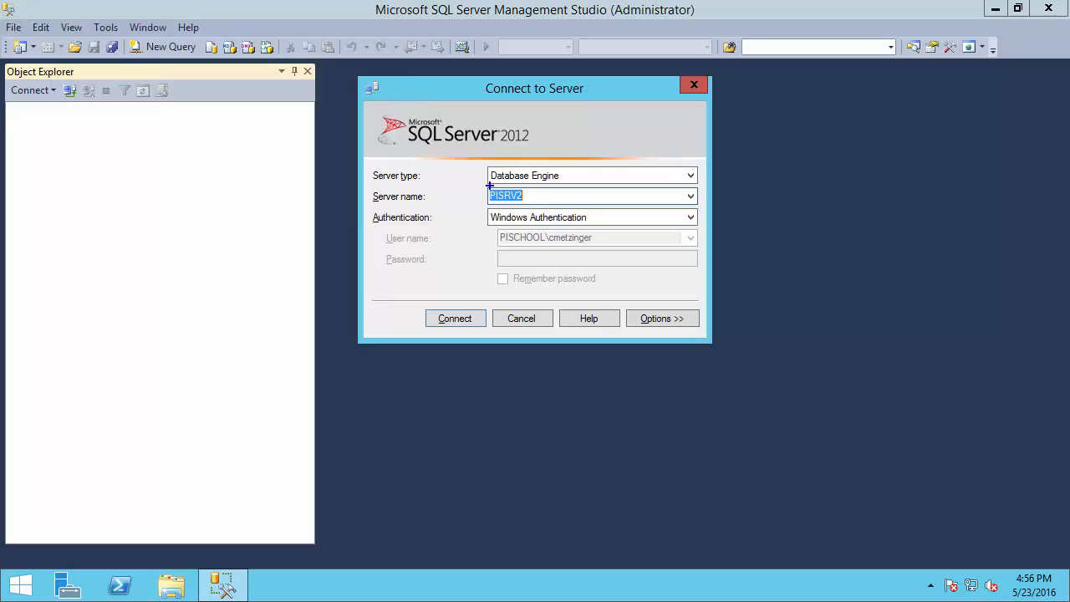
# Connect SQL Server Management Studio to the PISRV2 database engine using Windows Authentication
pyautogui.moveTo(481, 187)
pyautogui.mouseDown()
pyautogui.moveTo(545, 205)
pyautogui.moveTo(615, 194)
pyautogui.mouseUp()
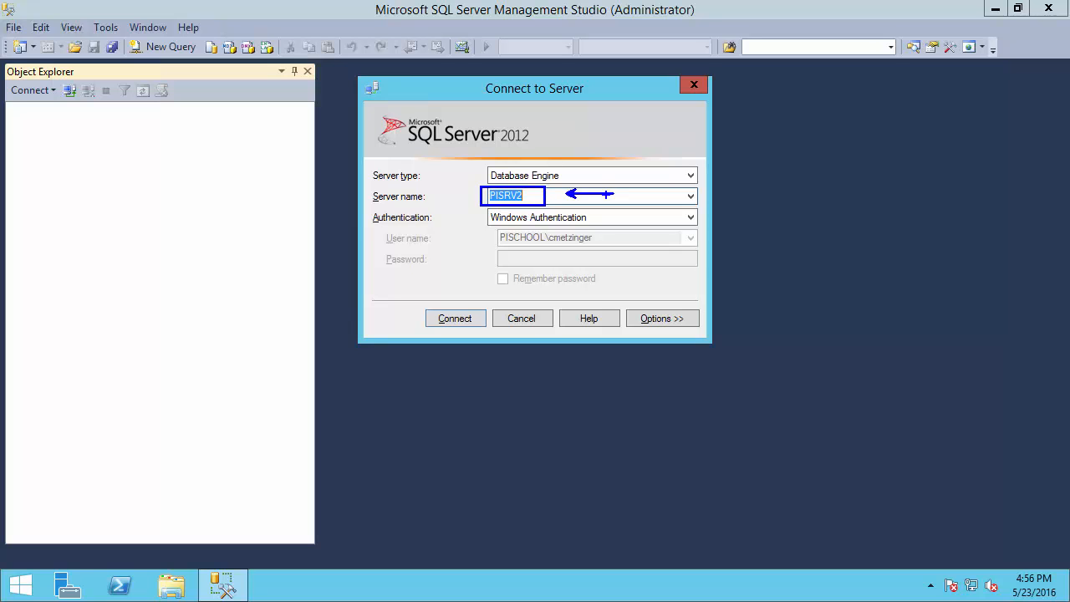
pyautogui.press('Escape')
pyautogui.click(459, 316)
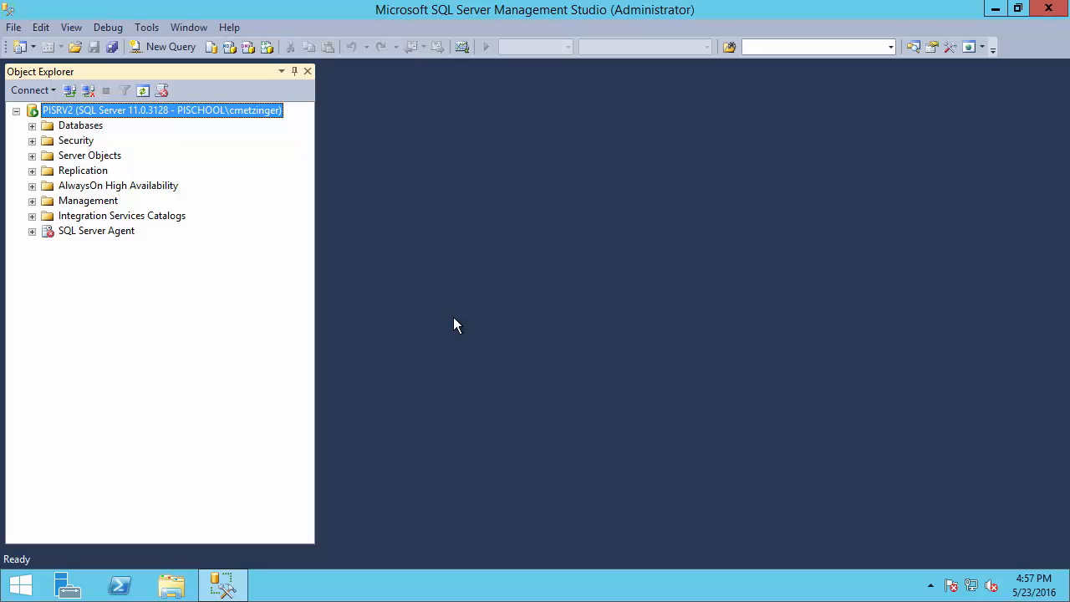
# Check the Allow Triggers to Fire Others setting in the advanced properties of the PISRV2 server, leaving without changes
pyautogui.rightClick(181, 111)
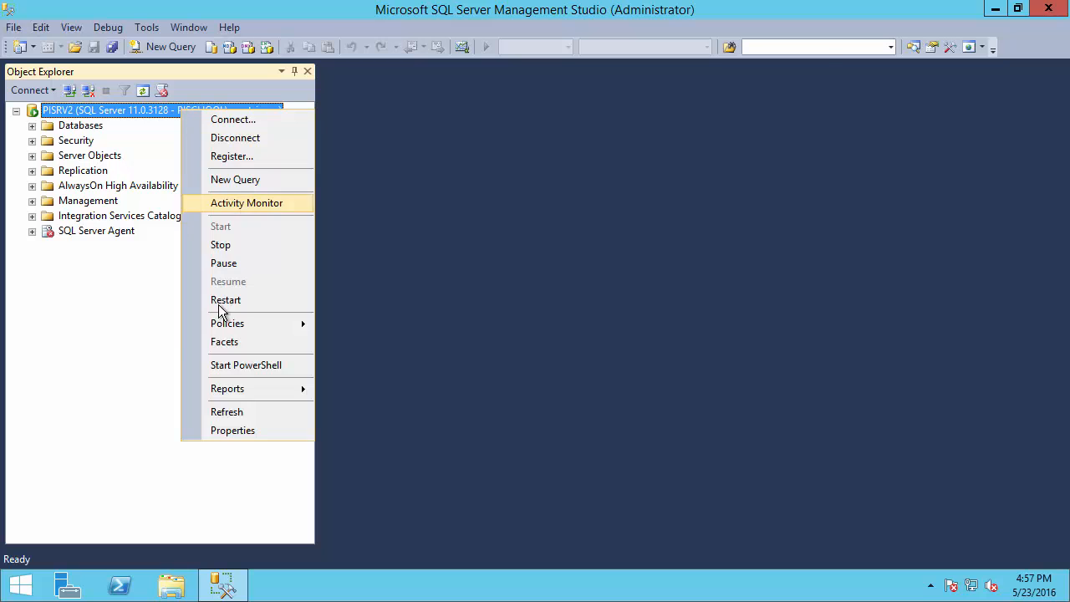
pyautogui.click(234, 431)
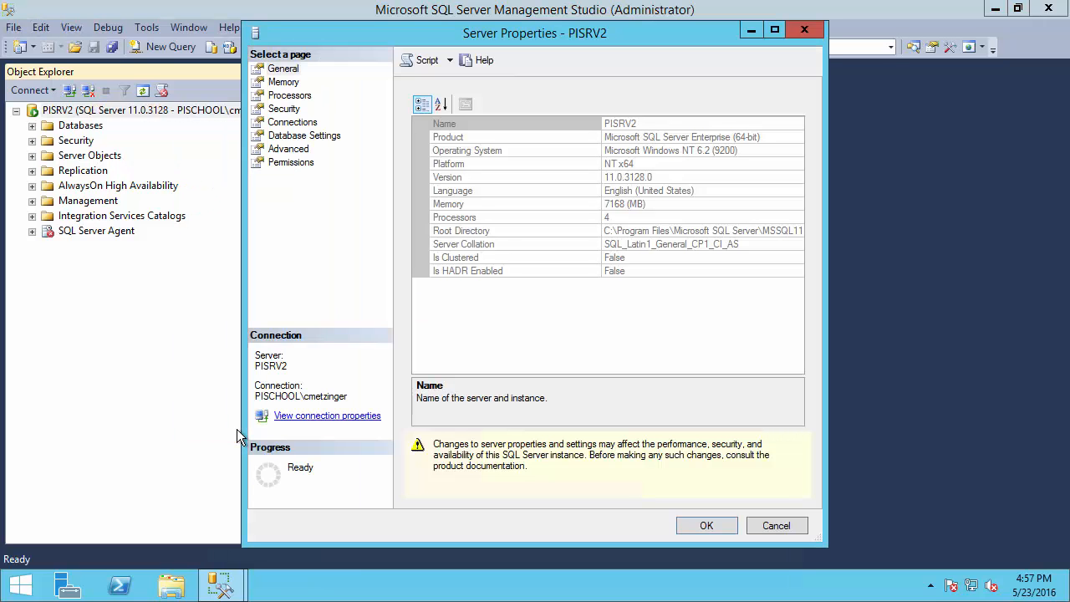
pyautogui.click(299, 150)
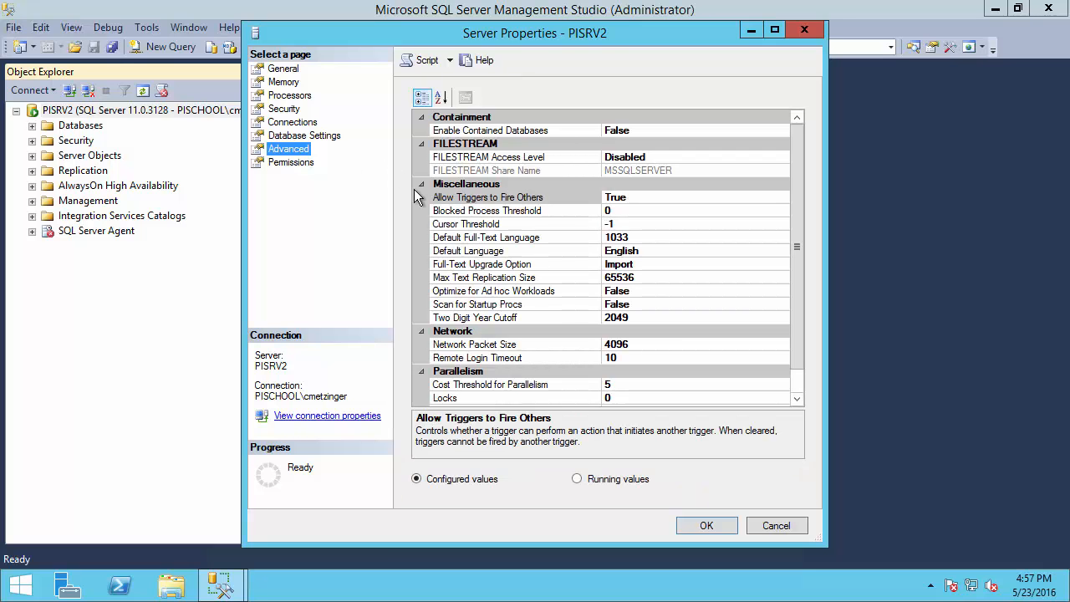
pyautogui.moveTo(423, 188)
pyautogui.mouseDown()
pyautogui.moveTo(560, 207)
pyautogui.moveTo(635, 206)
pyautogui.moveTo(675, 193)
pyautogui.mouseUp()
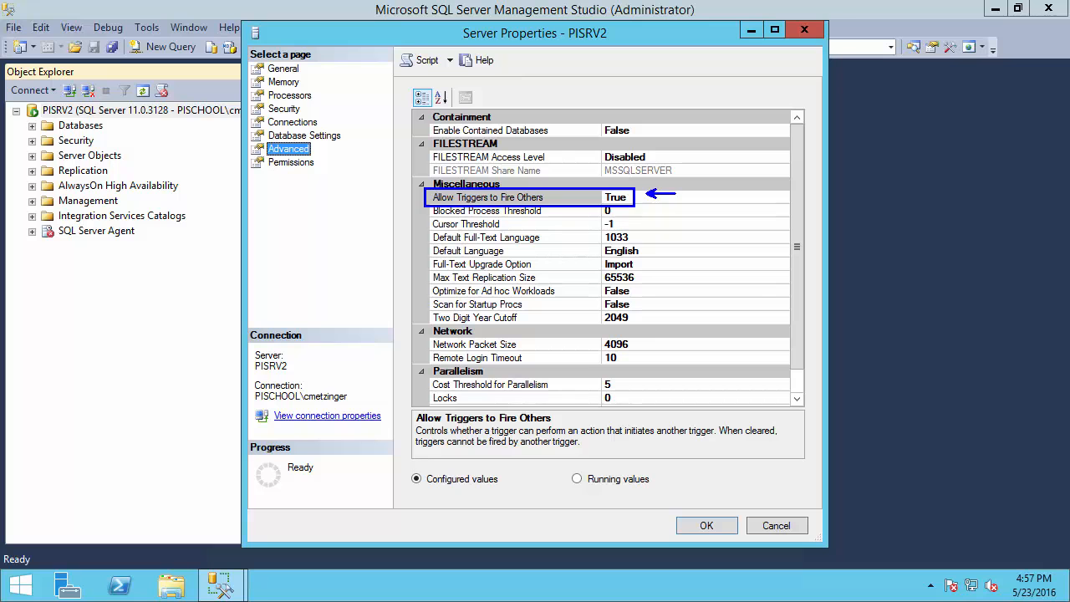
pyautogui.click(804, 30)
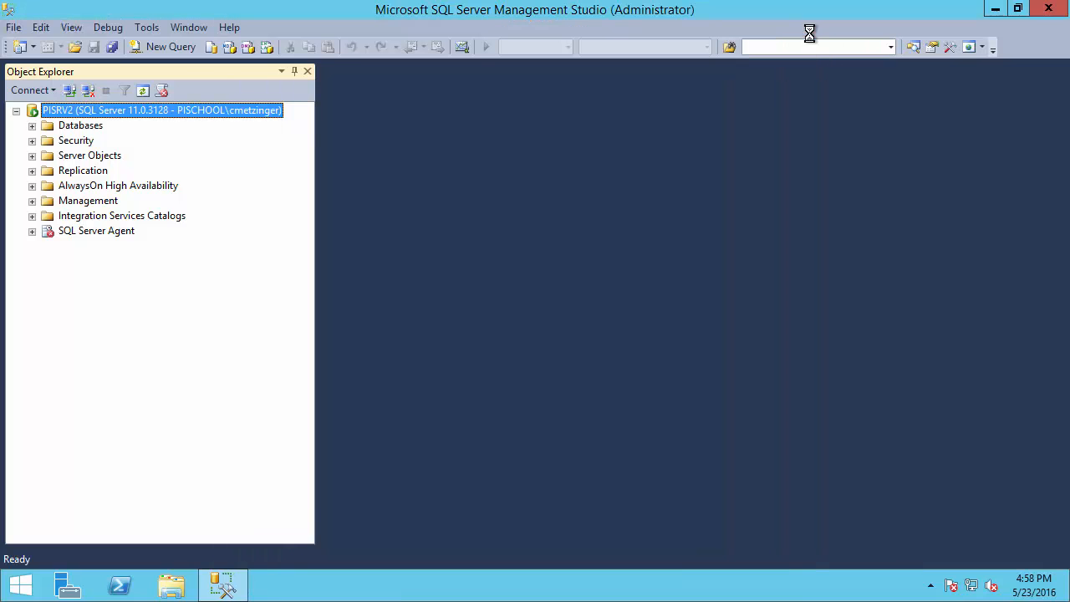
# Review the server roles assigned to the installing user's PISCHOOL domain login in its login properties
pyautogui.click(32, 140)
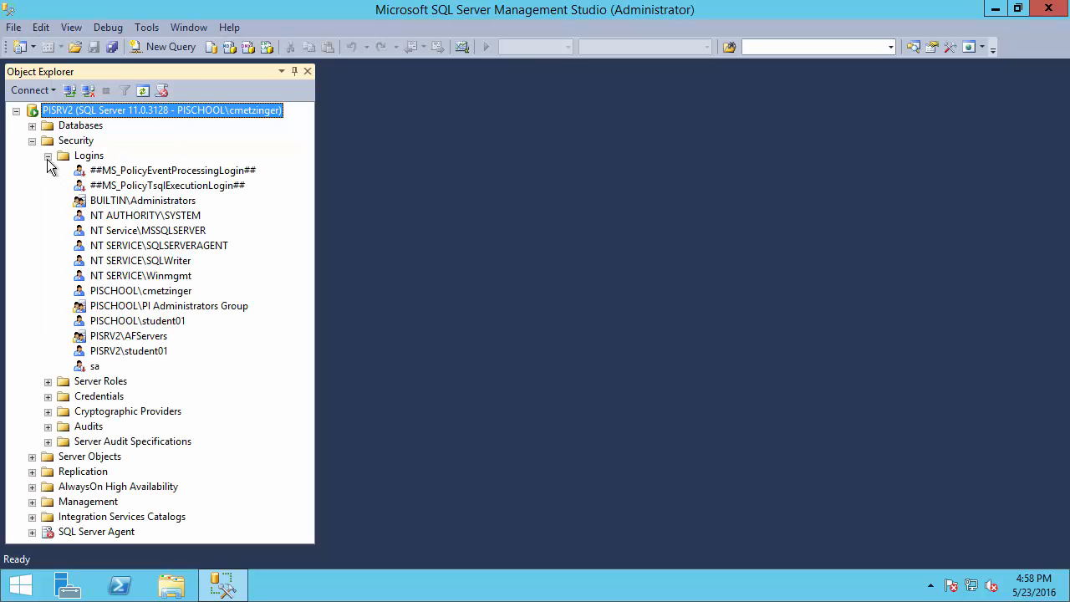
pyautogui.click(175, 294)
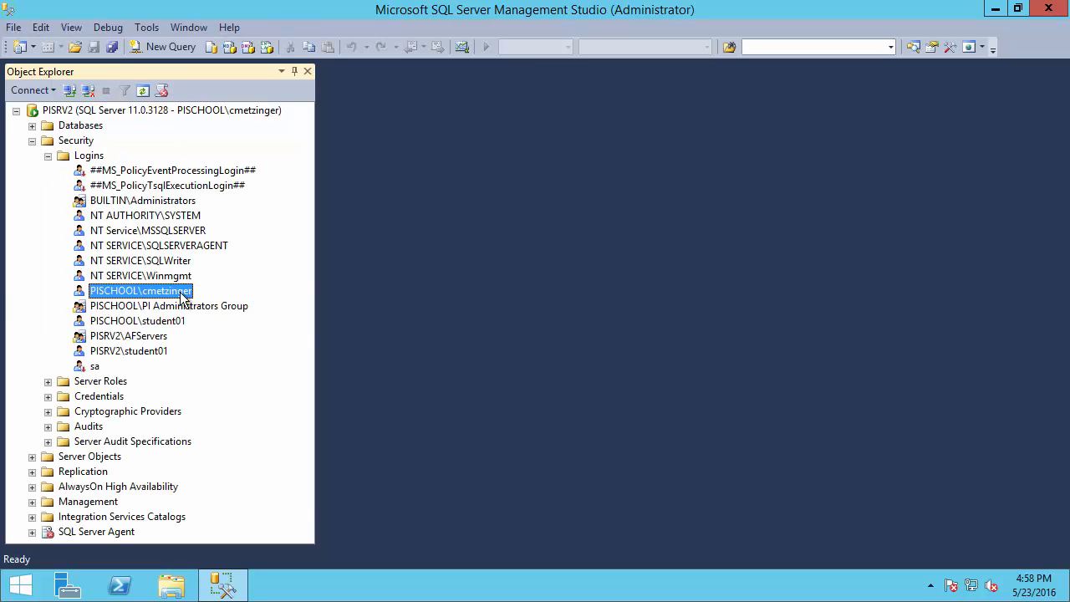
pyautogui.rightClick(181, 293)
pyautogui.click(251, 495)
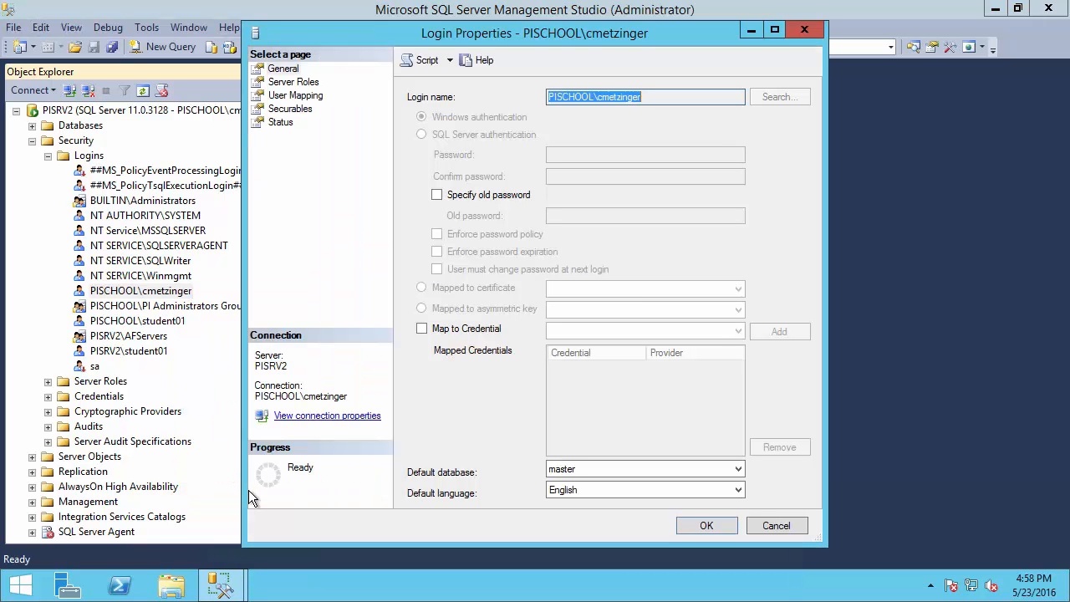
pyautogui.click(294, 83)
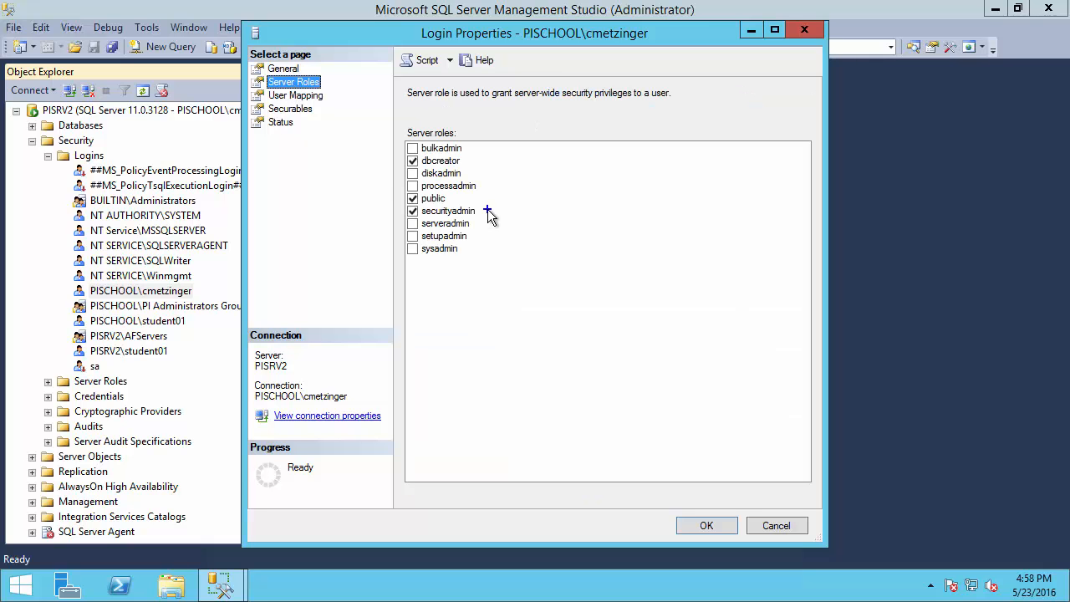
pyautogui.moveTo(463, 159); pyautogui.dragTo(503, 158)
pyautogui.moveTo(490, 204)
pyautogui.mouseDown()
pyautogui.moveTo(481, 211)
pyautogui.moveTo(519, 210)
pyautogui.mouseUp()
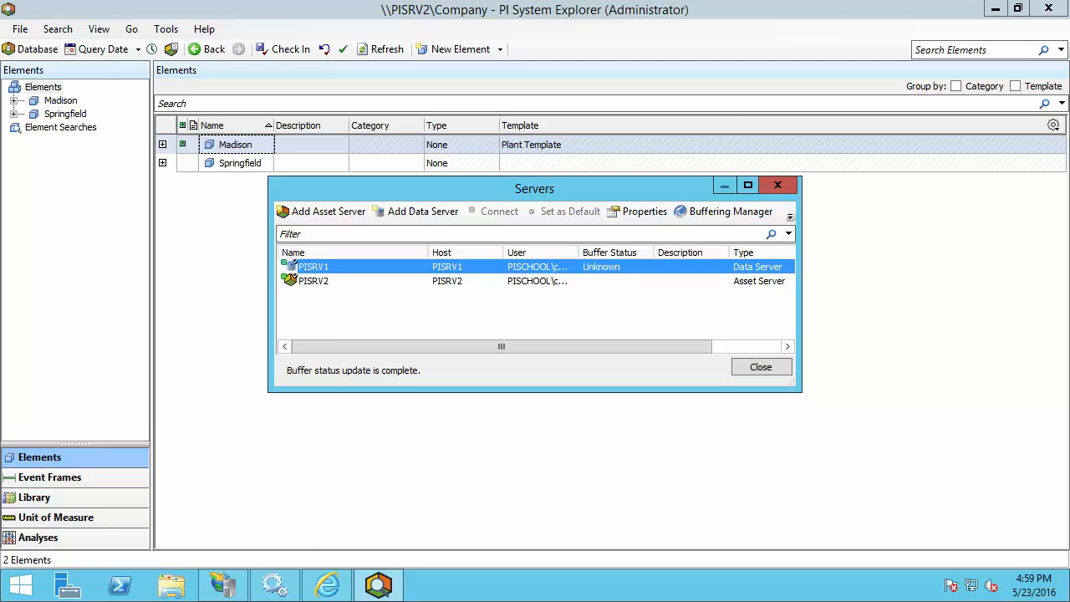
# Close the Servers dialog and PI System Explorer
pyautogui.click(778, 185)
pyautogui.click(1063, 11)
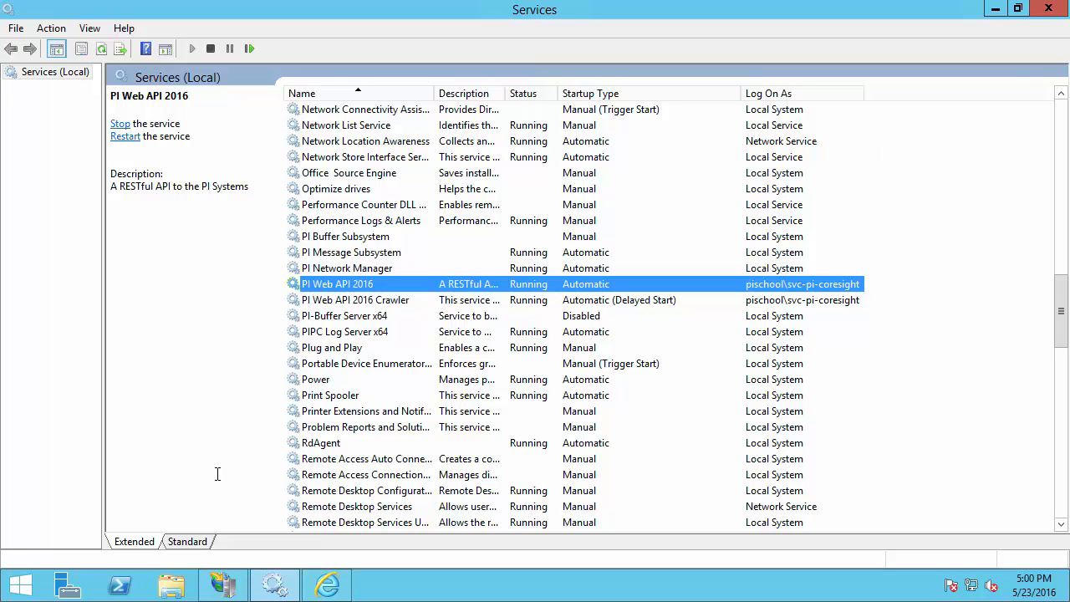
# Open the local users and groups management tool and display its Groups folder
pyautogui.click(13, 591)
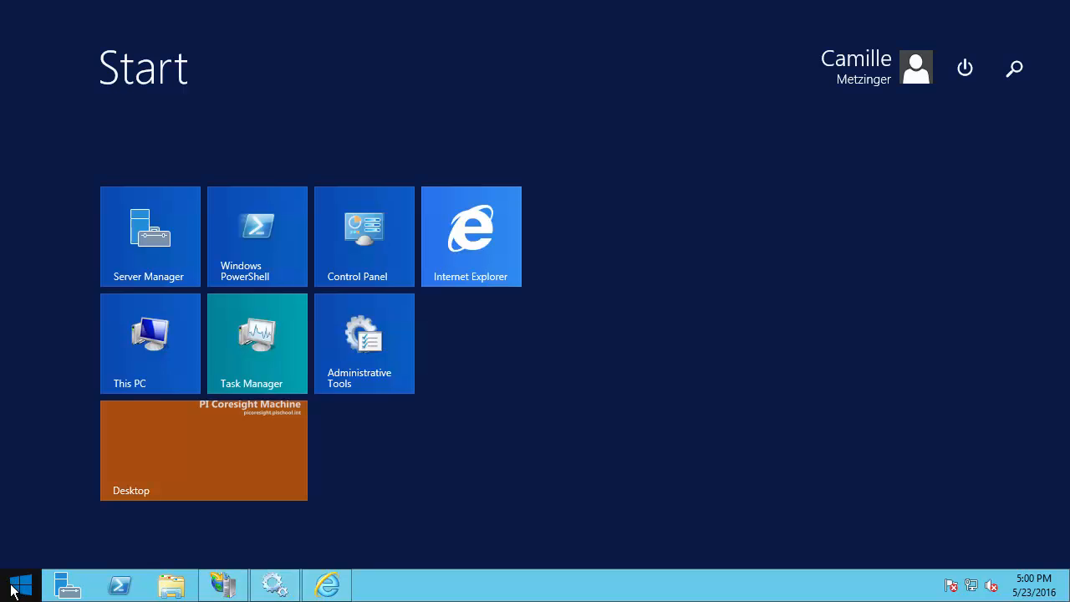
pyautogui.write('local Security Policy')
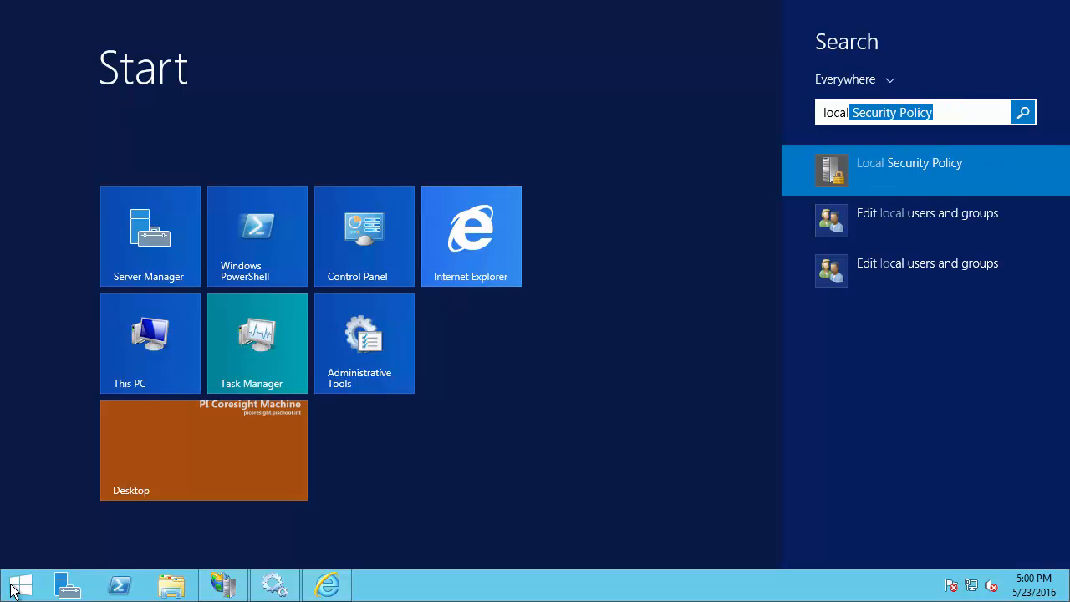
pyautogui.click(869, 208)
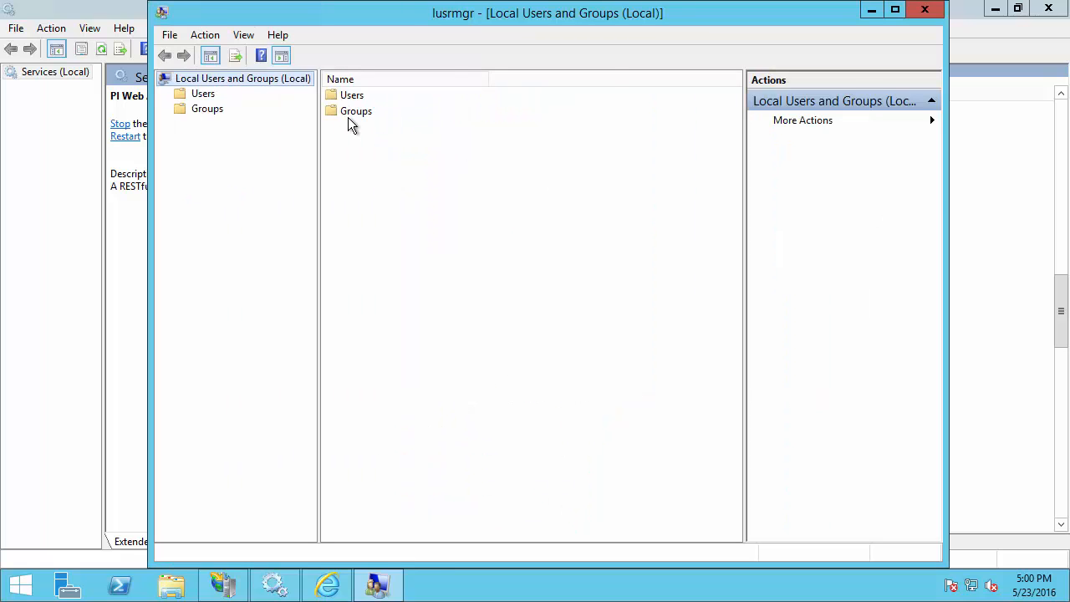
pyautogui.doubleClick(346, 115)
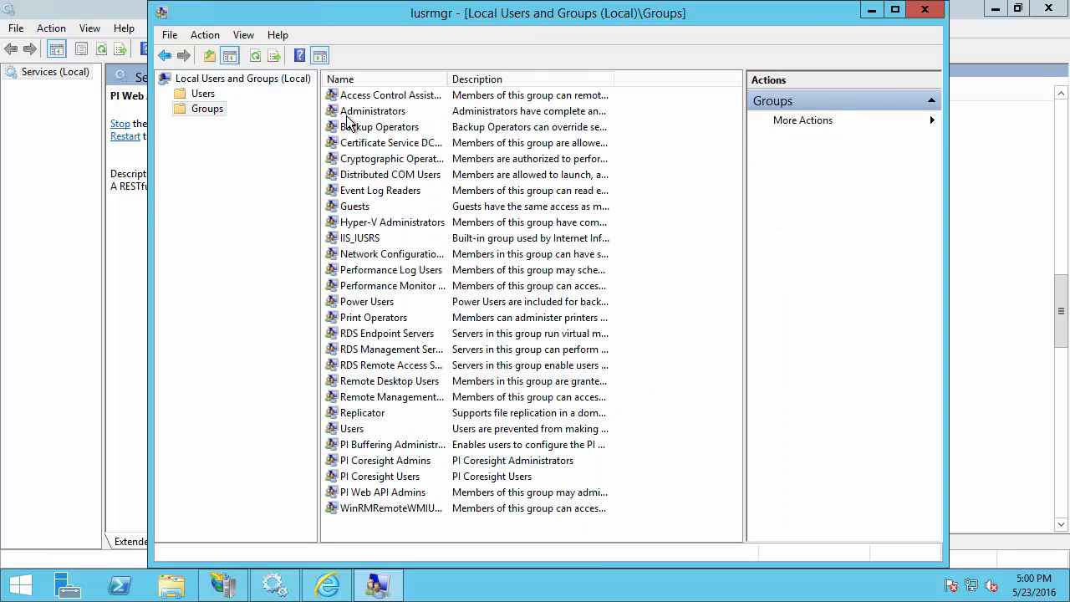
pyautogui.hotkey('ctrl', '2')
pyautogui.moveTo(323, 452); pyautogui.dragTo(626, 499)
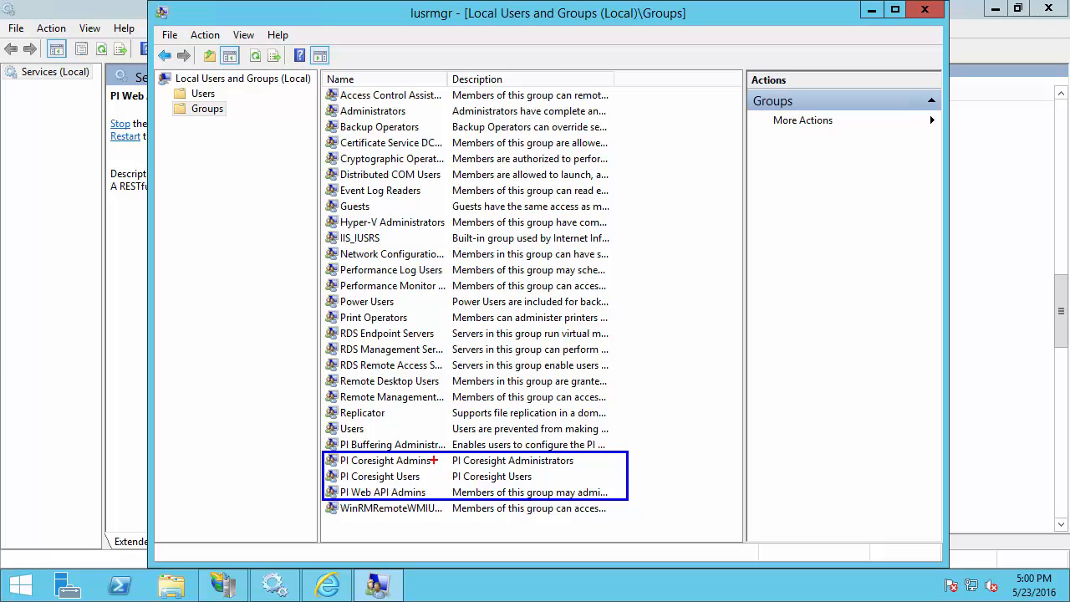
pyautogui.moveTo(434, 460); pyautogui.dragTo(489, 437)
pyautogui.moveTo(432, 492); pyautogui.dragTo(483, 514)
pyautogui.moveTo(323, 467); pyautogui.dragTo(541, 485)
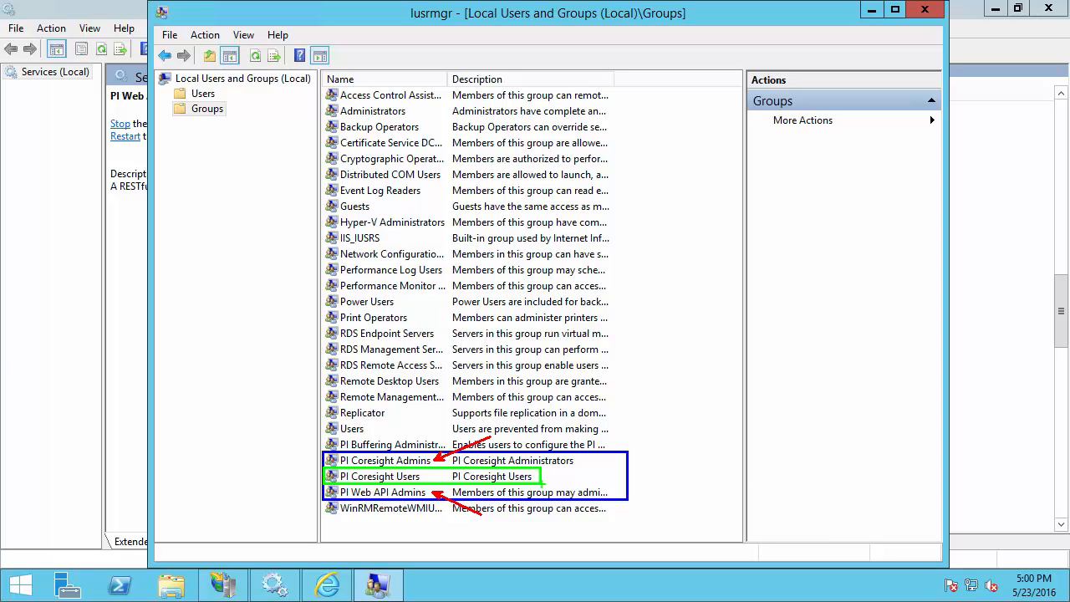
pyautogui.press('Escape')
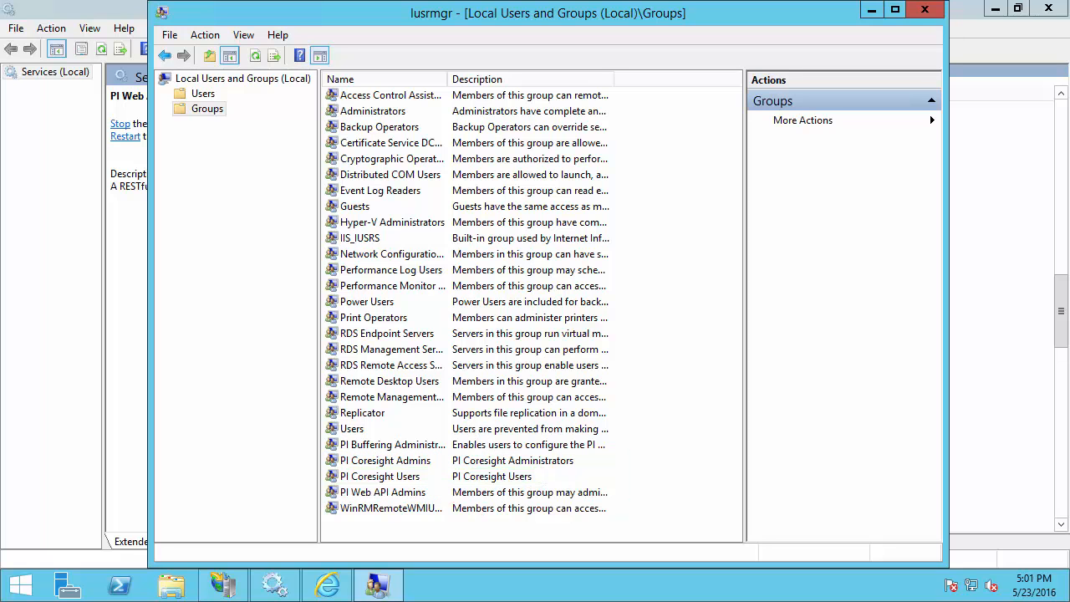
# Review the members of the PI Coresight Admins group and close its properties without changes
pyautogui.doubleClick(385, 461)
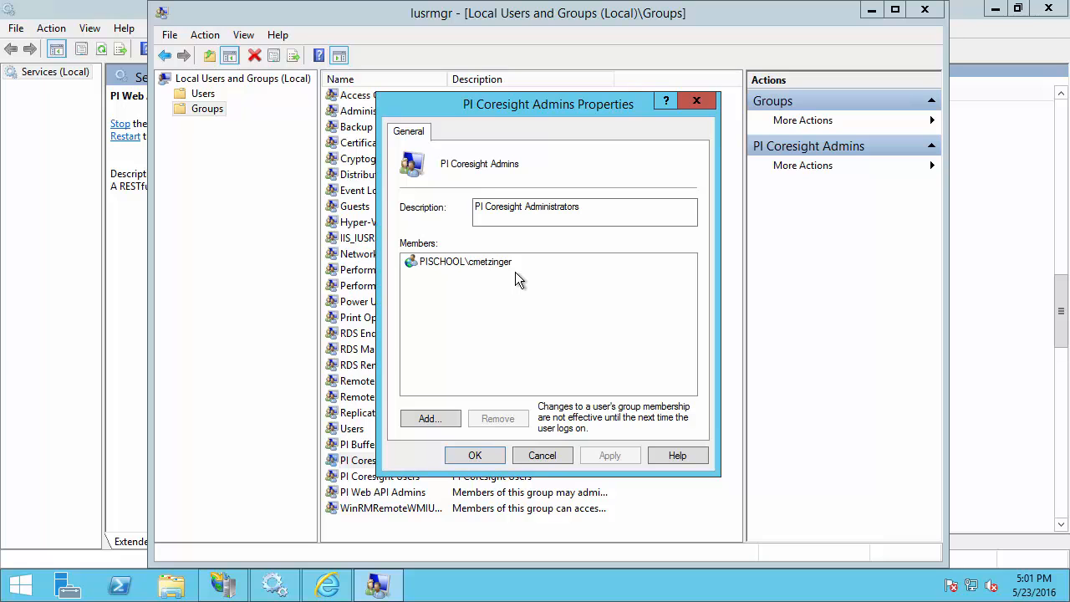
pyautogui.click(513, 264)
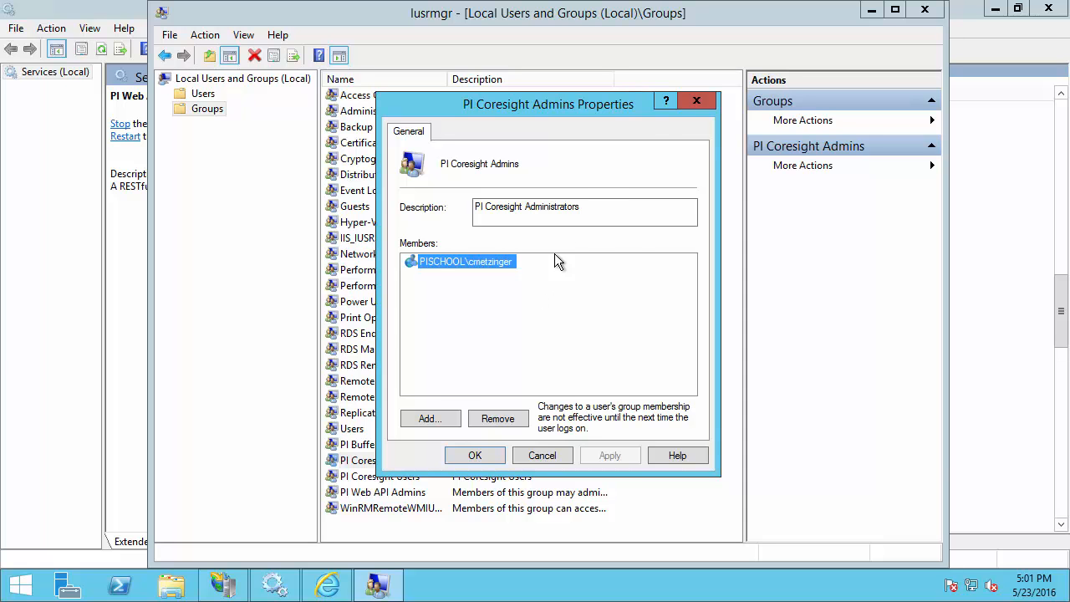
pyautogui.click(702, 102)
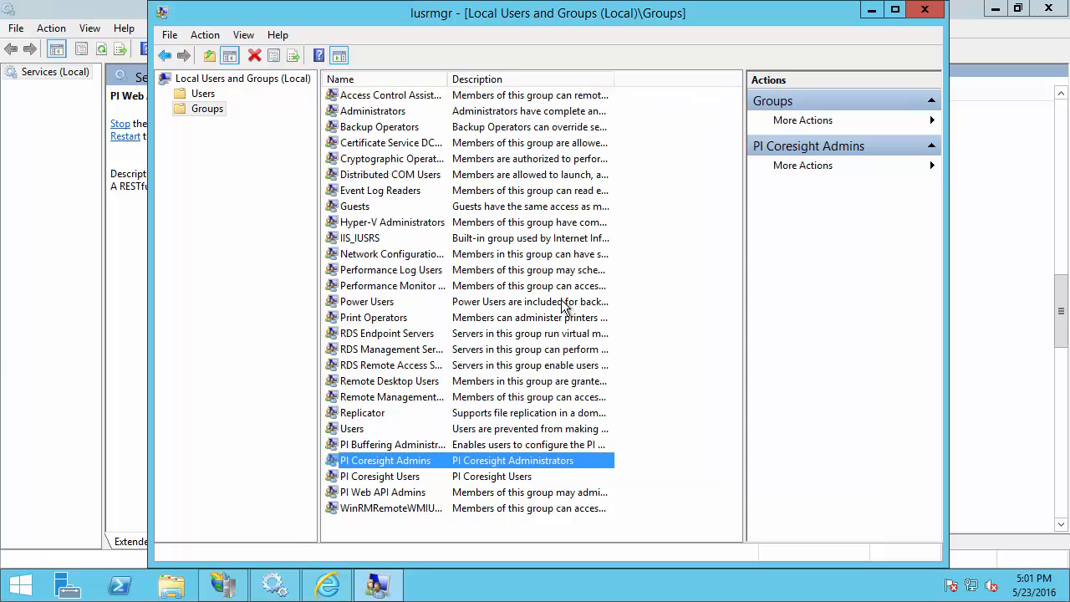
# Add the domain's PI Administrators Group as a member of the PI Web API Admins group
pyautogui.click(396, 495)
pyautogui.doubleClick(396, 495)
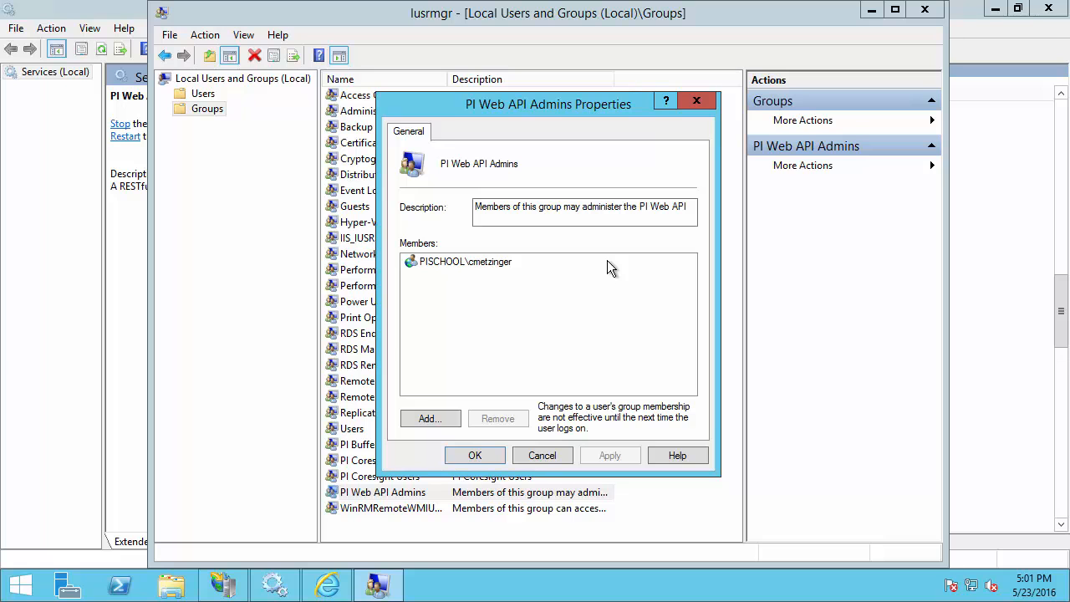
pyautogui.click(428, 418)
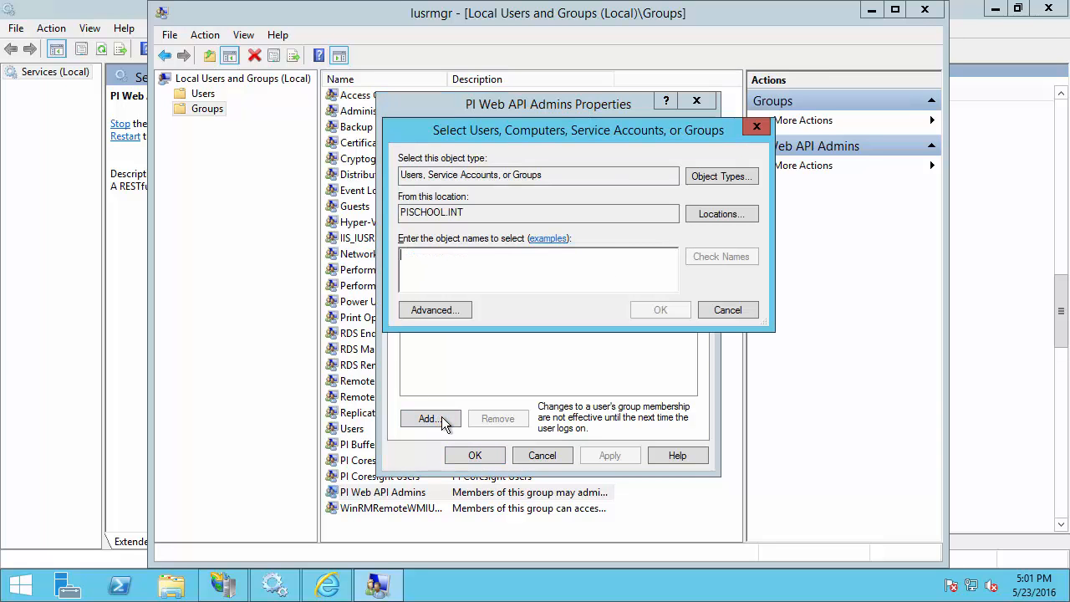
pyautogui.write('PI Admin')
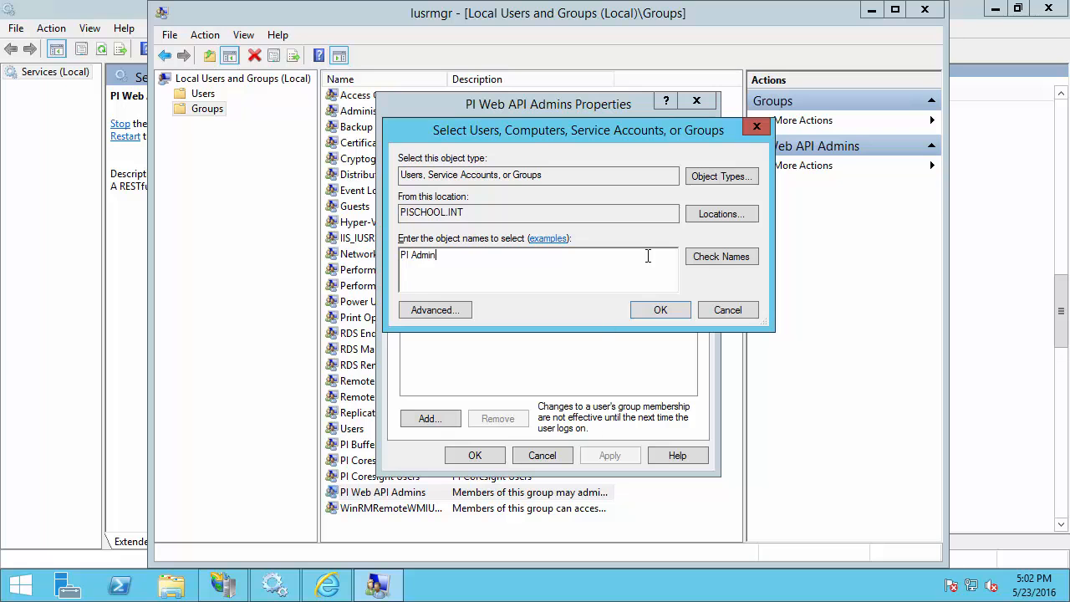
pyautogui.click(727, 255)
pyautogui.click(661, 310)
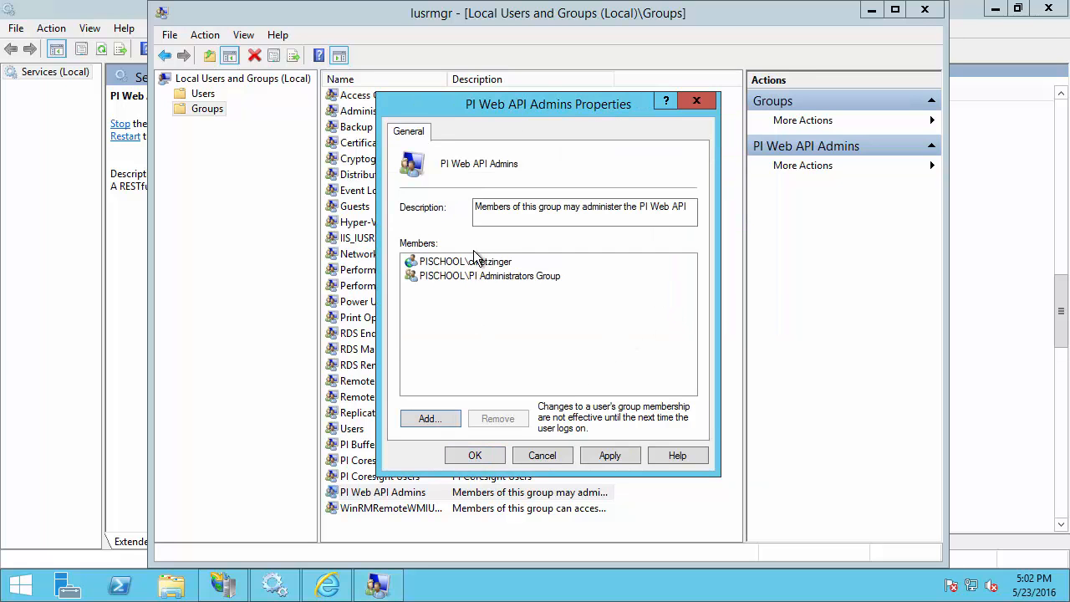
# Remove the individual domain user from PI Web API Admins and save the membership changes
pyautogui.click(442, 263)
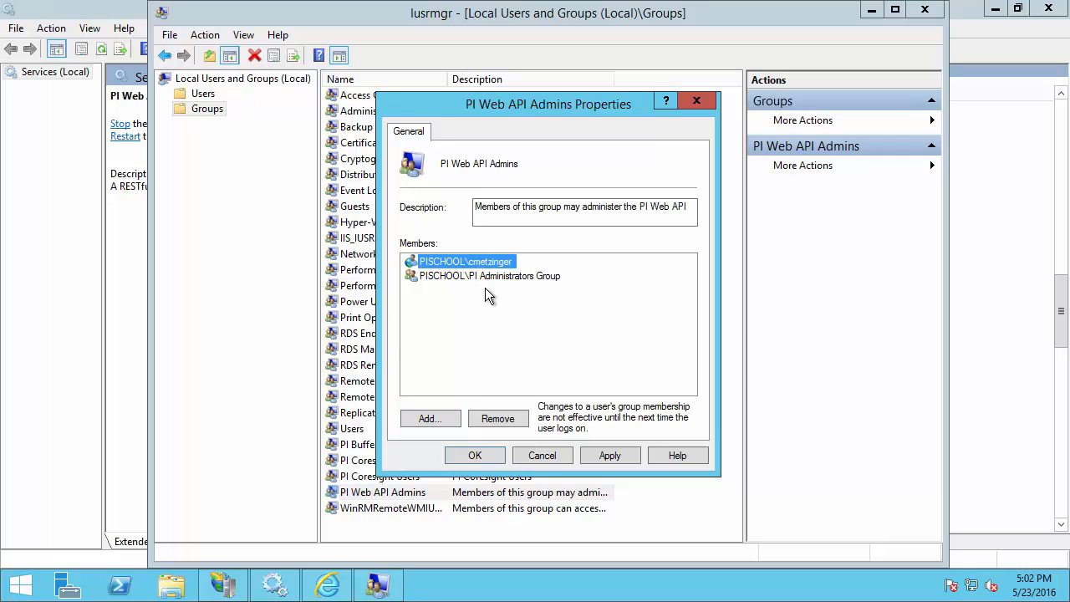
pyautogui.click(507, 417)
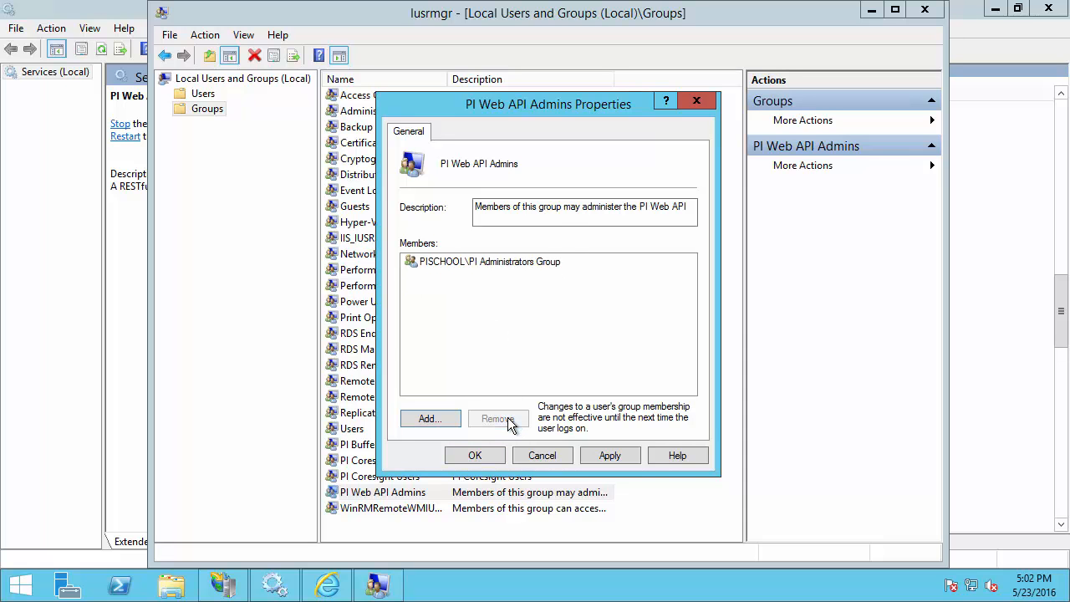
pyautogui.click(475, 457)
# Replace the individual domain user in the PI Coresight Admins group with the PI Administrators domain group and save the membership
pyautogui.doubleClick(404, 465)
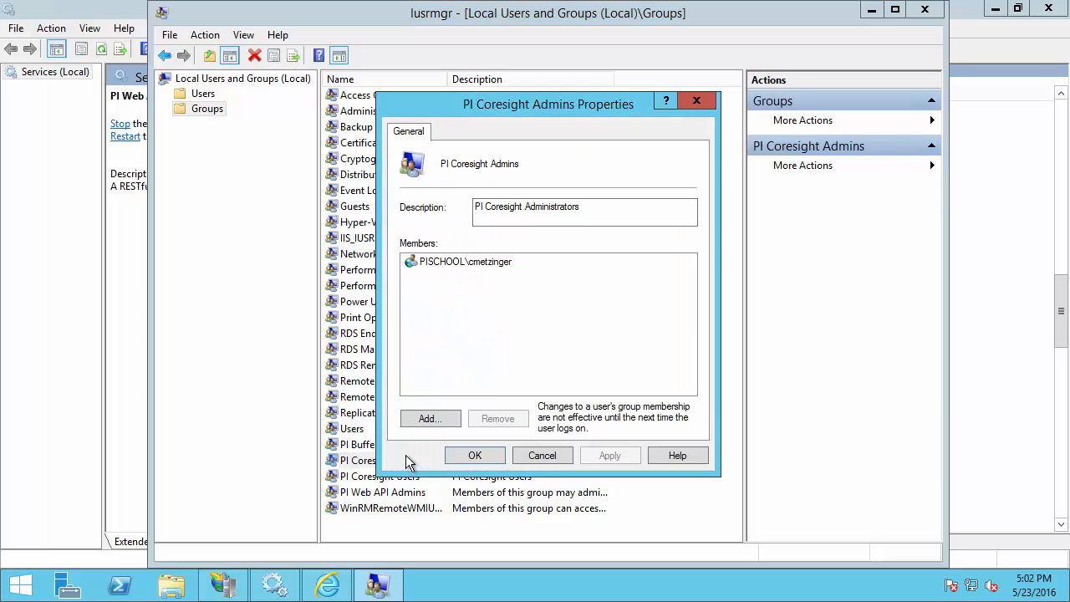
pyautogui.click(429, 418)
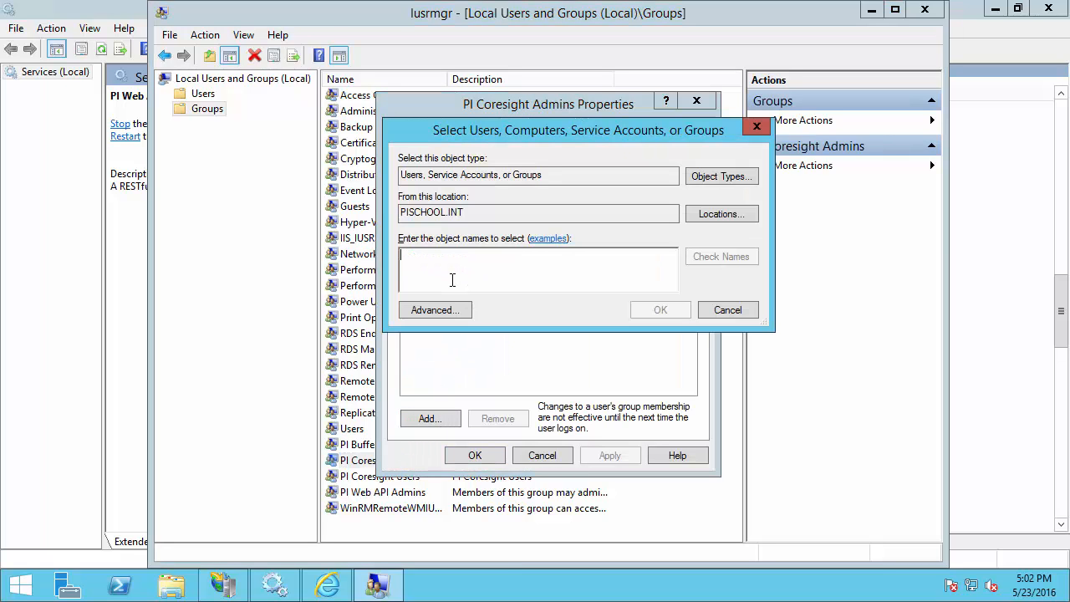
pyautogui.write('PI Admi')
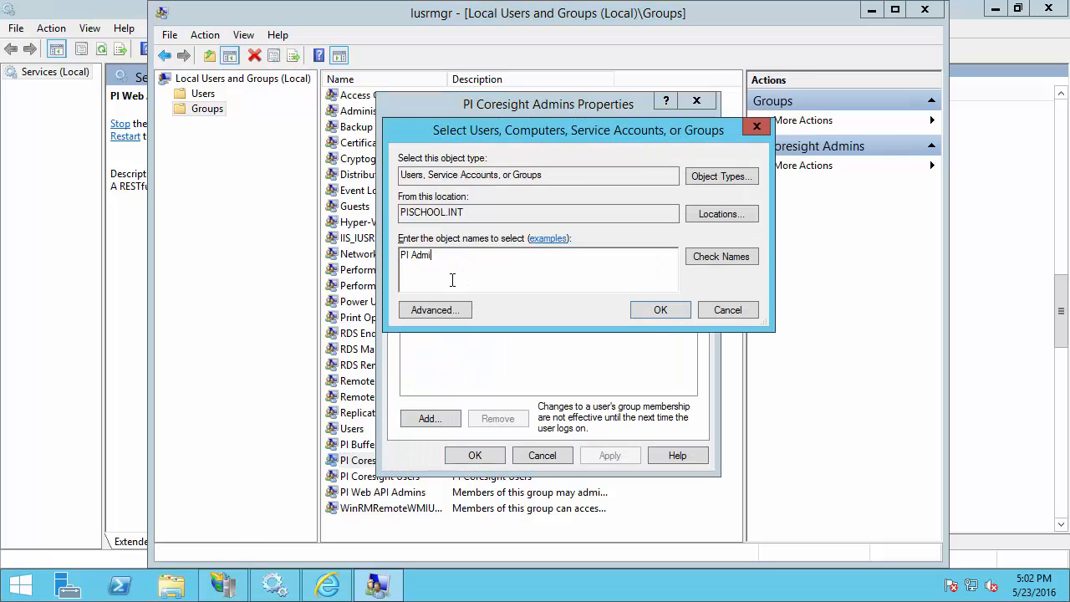
pyautogui.write('nistrators')
pyautogui.click(719, 253)
pyautogui.click(501, 261)
pyautogui.click(493, 418)
pyautogui.click(475, 455)
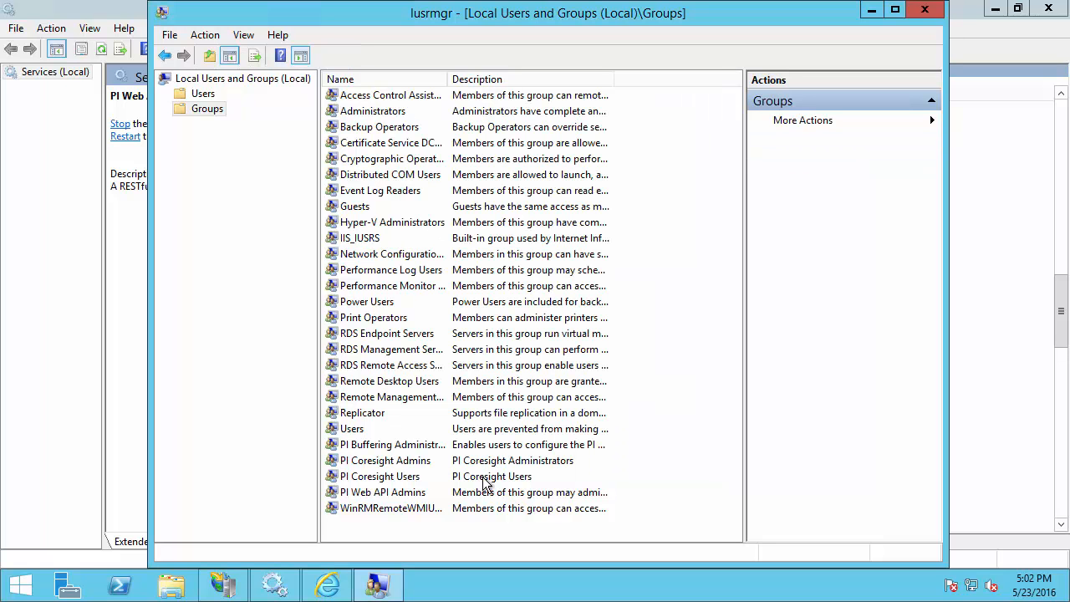
# Add the domain's All Company Group as a member of the PI Coresight Users group
pyautogui.doubleClick(486, 477)
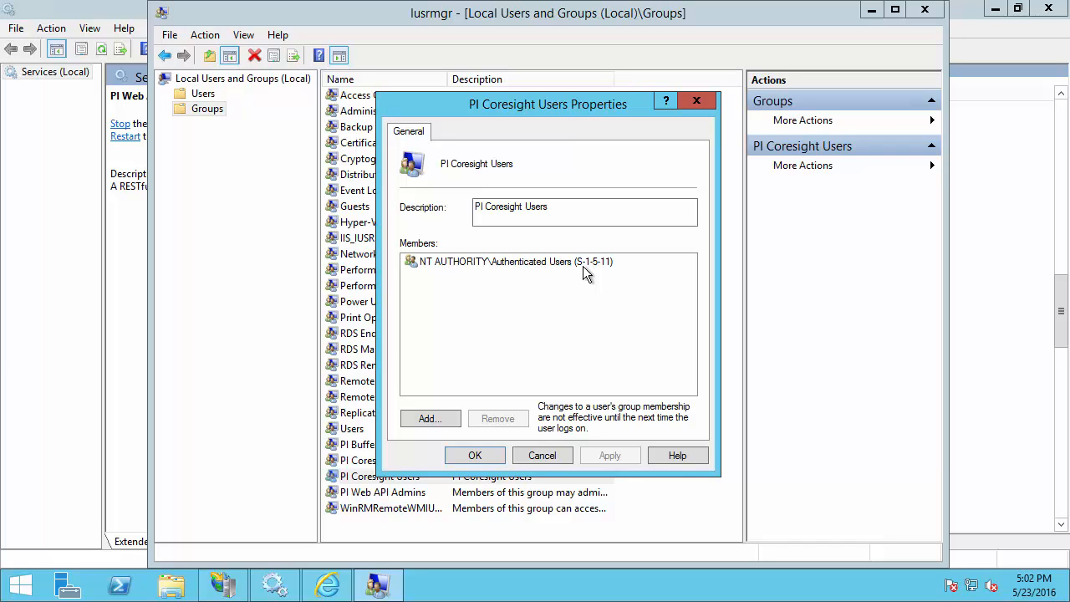
pyautogui.click(436, 420)
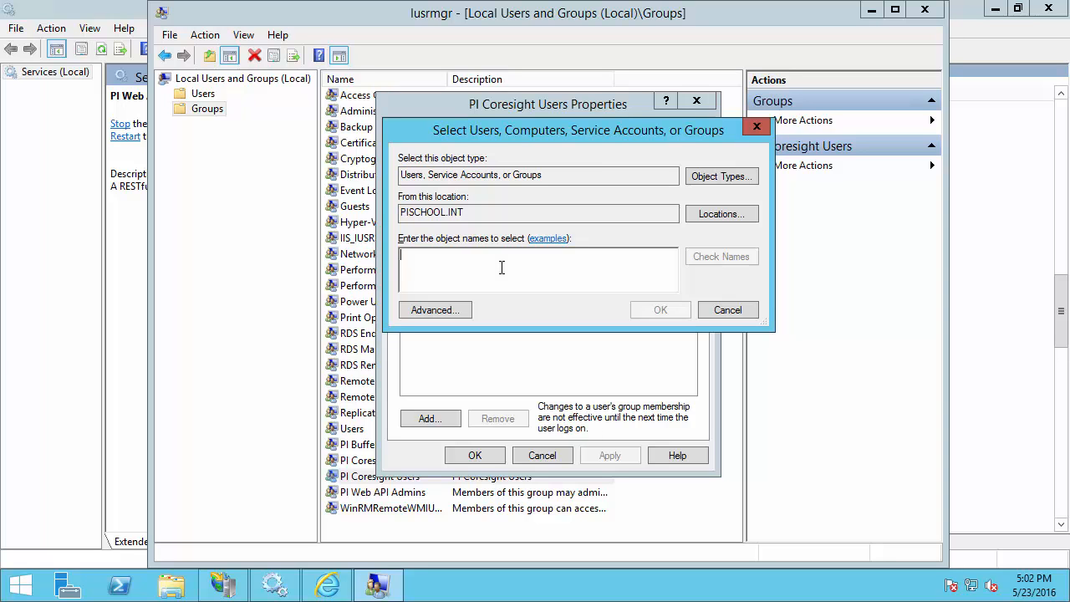
pyautogui.write('ALL ')
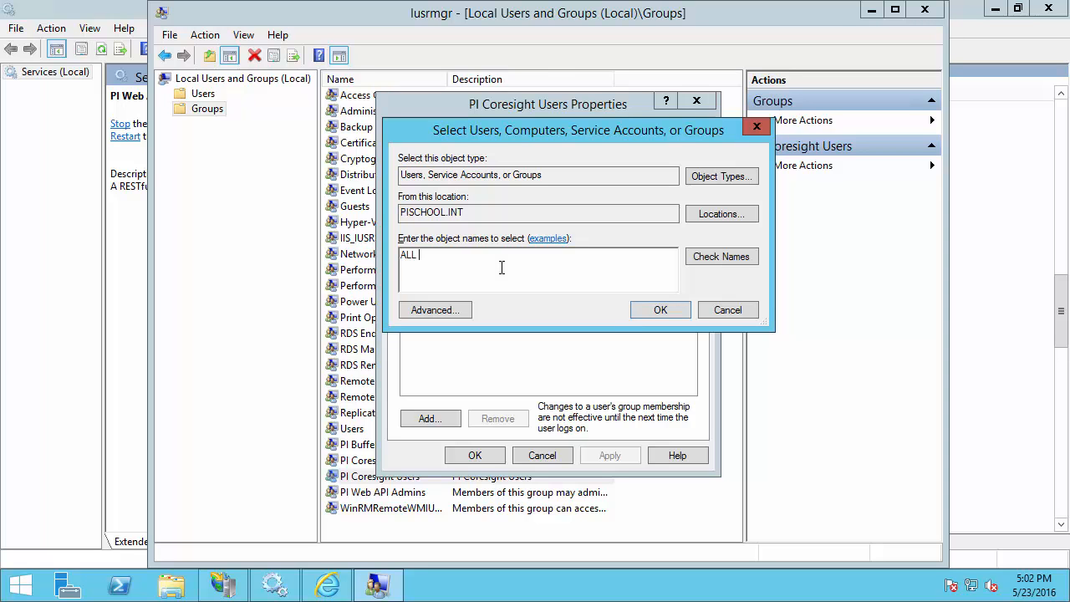
pyautogui.write('Com')
pyautogui.click(725, 256)
pyautogui.click(651, 308)
# Remove NT AUTHORITY\Authenticated Users from PI Coresight Users and save the membership changes
pyautogui.click(588, 264)
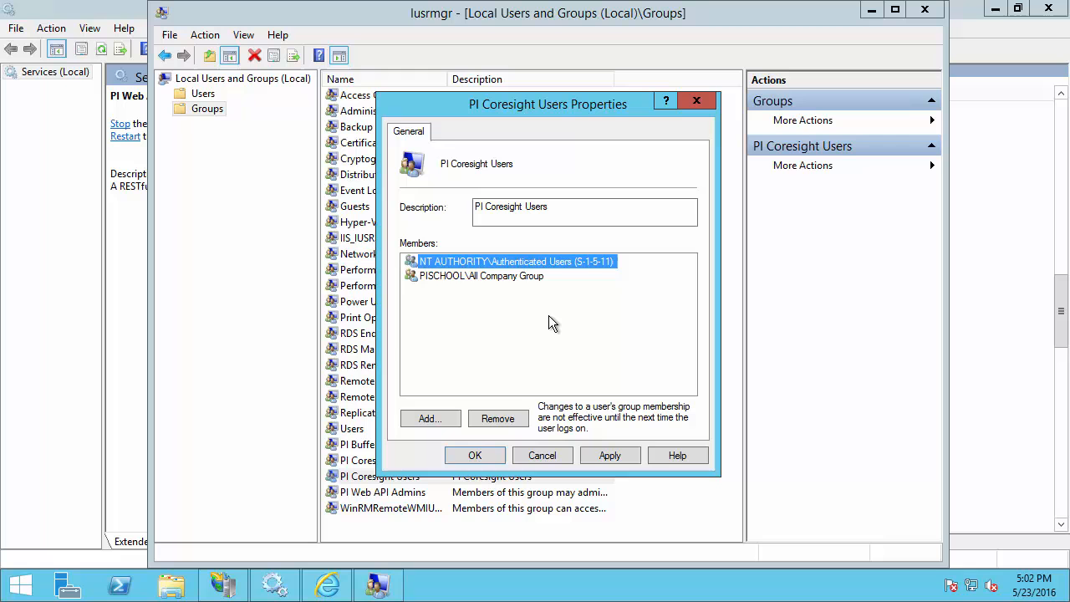
pyautogui.click(497, 419)
pyautogui.click(471, 460)
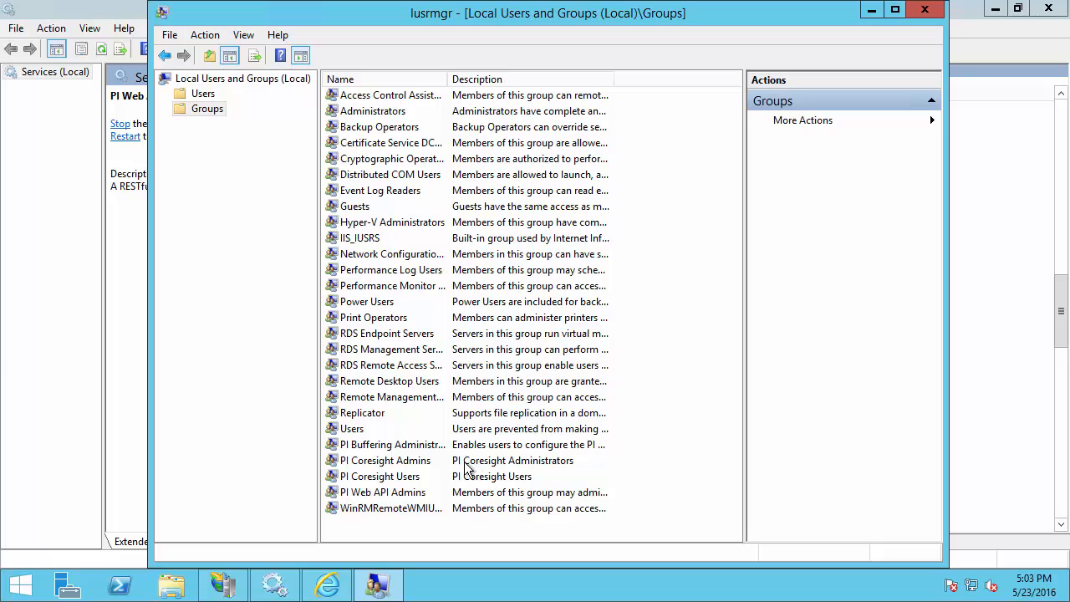
# Switch to IIS Manager and browse the Default Web Site's Coresight Admin application over port 443 (https)
pyautogui.click(224, 587)
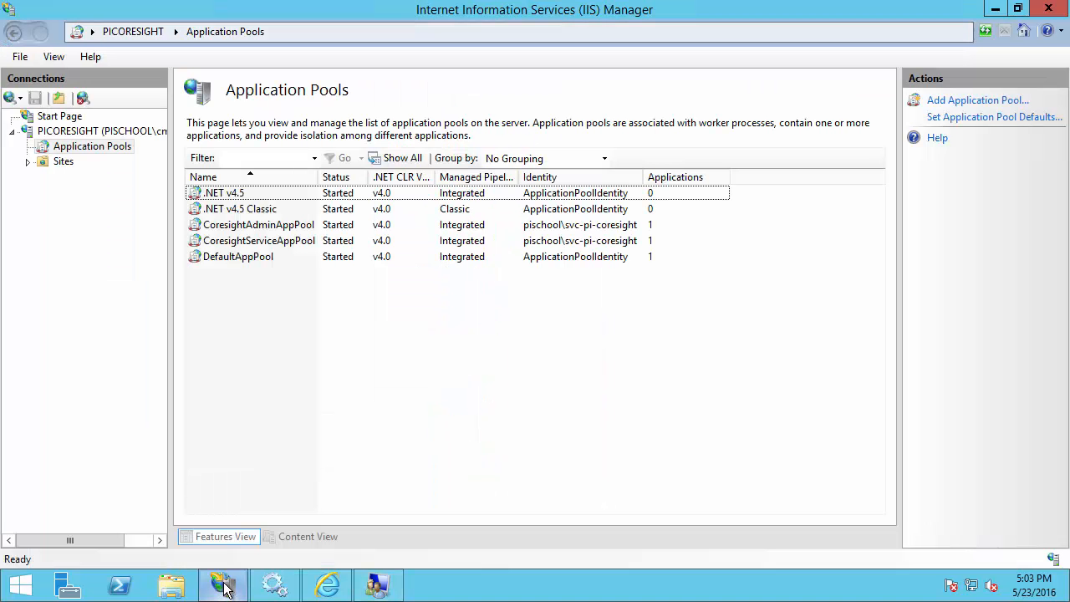
pyautogui.click(27, 162)
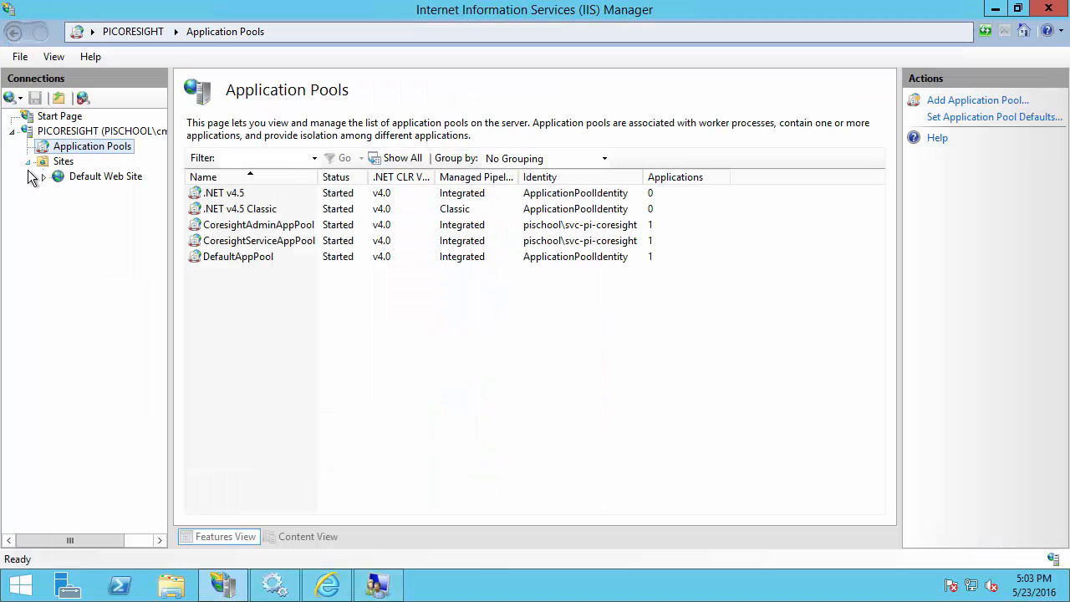
pyautogui.click(44, 177)
pyautogui.click(60, 207)
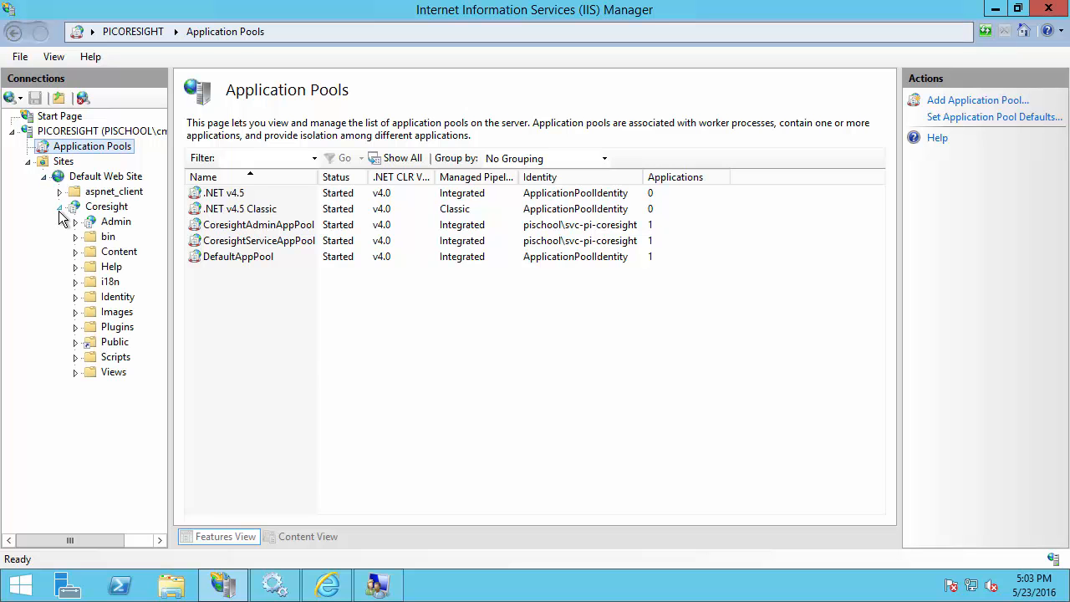
pyautogui.click(103, 223)
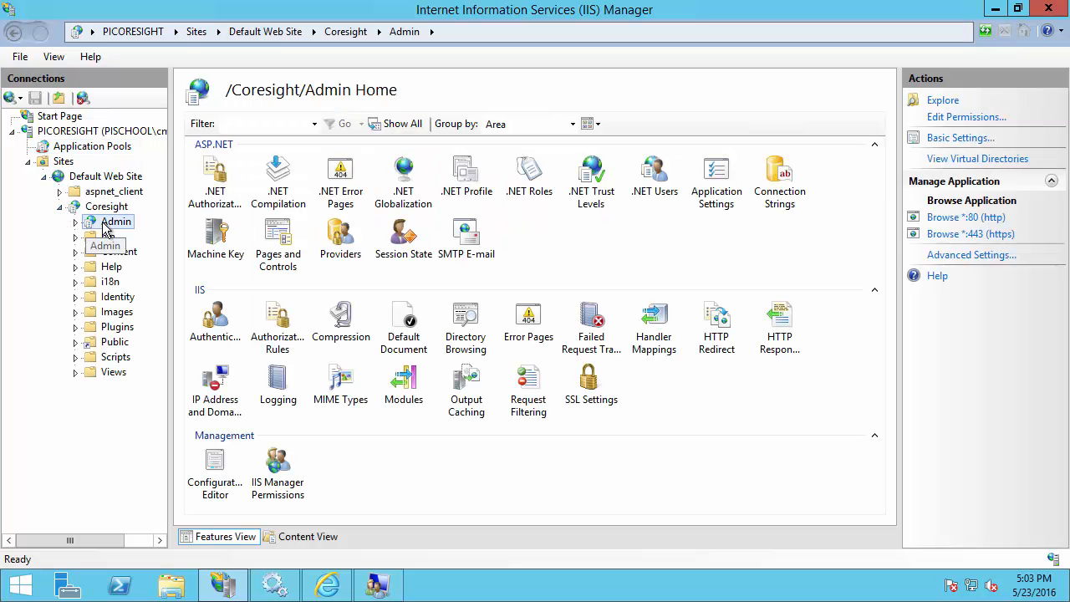
pyautogui.click(1007, 237)
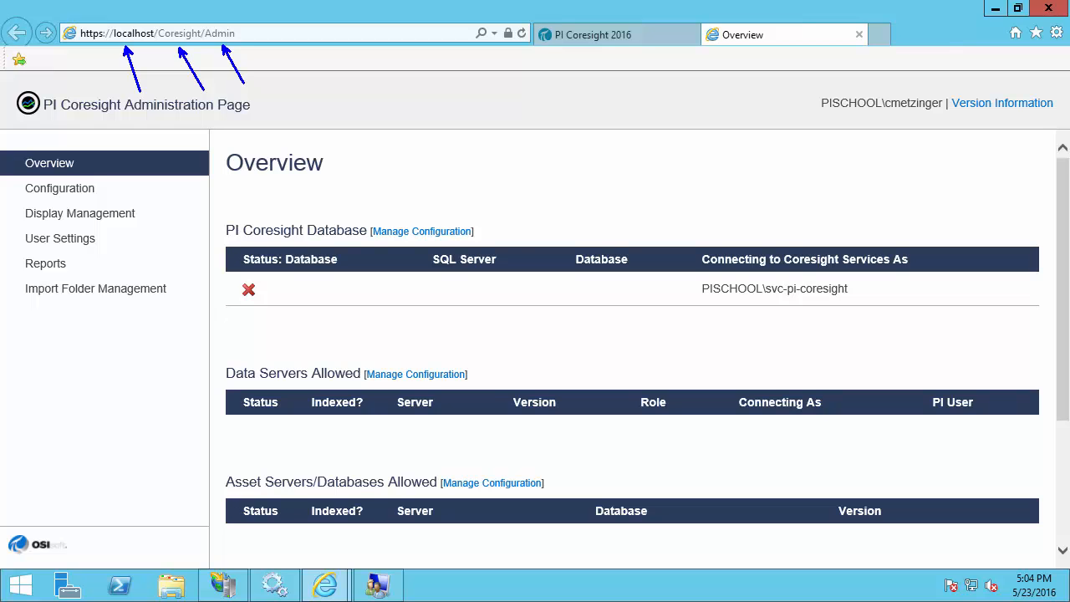
# Review the Live Library conditions for automatically or manually creating the PI Coresight database
pyautogui.press('Escape')
pyautogui.click(593, 36)
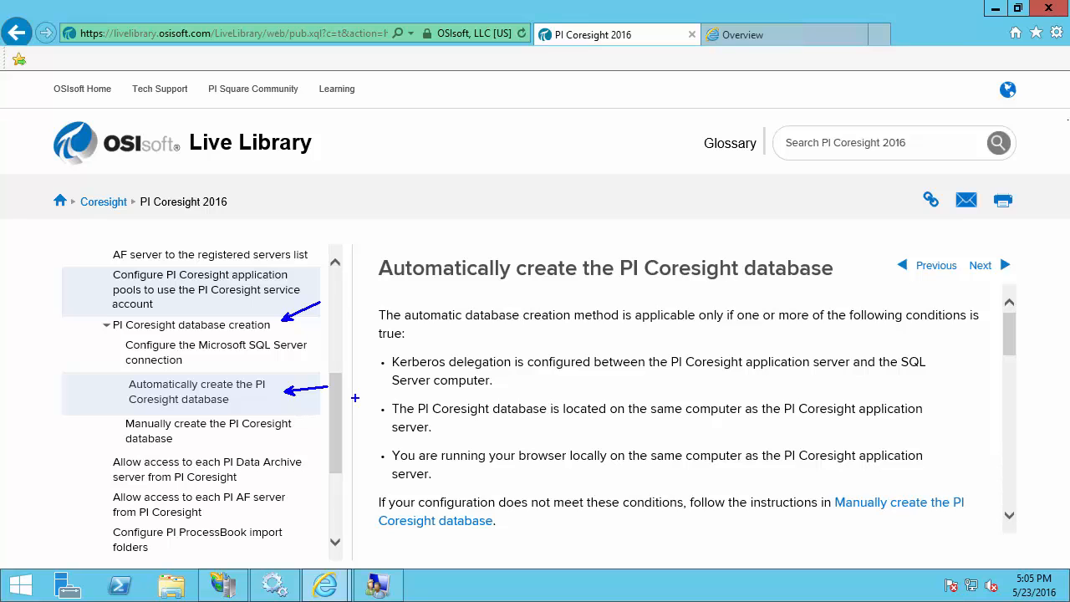
pyautogui.moveTo(374, 444)
pyautogui.mouseDown()
pyautogui.moveTo(436, 478)
pyautogui.moveTo(942, 493)
pyautogui.mouseUp()
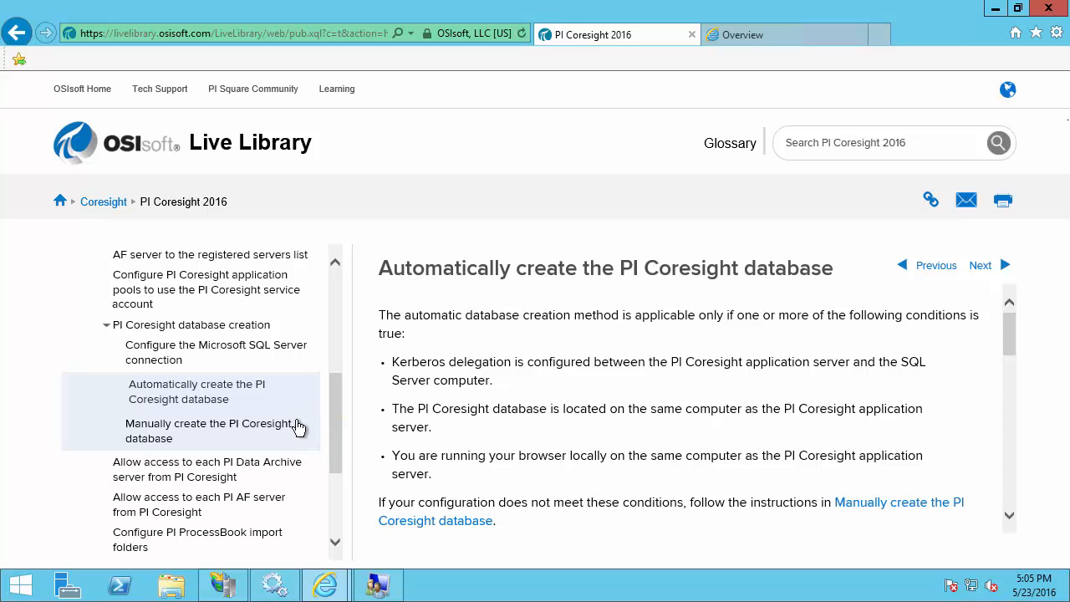
# Return to the PI Coresight administration page and set the SQL Server to PISRV2 in the PI Coresight database configuration
pyautogui.click(765, 30)
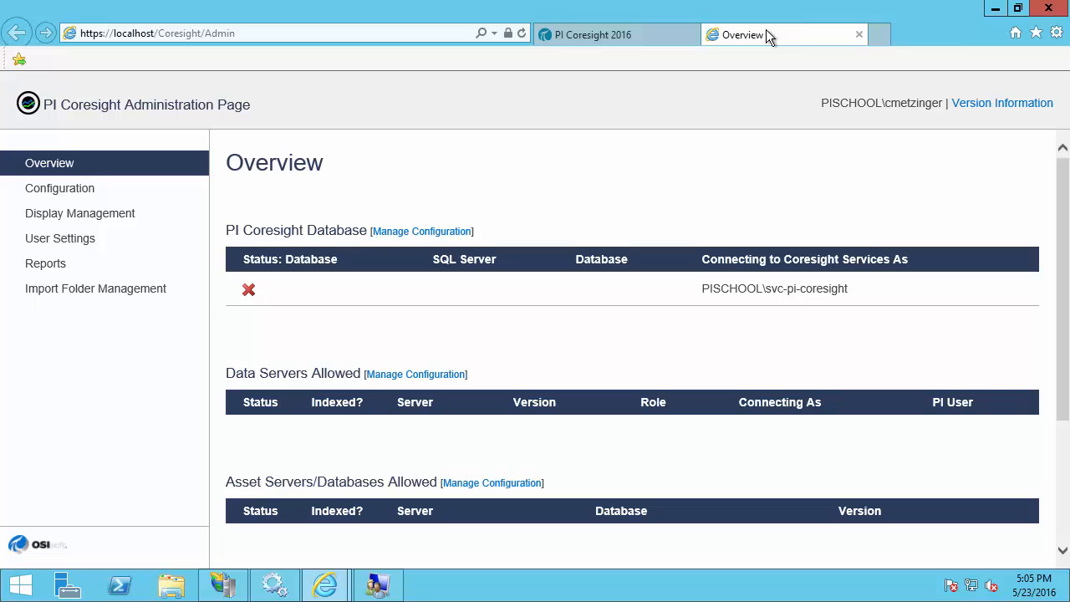
pyautogui.click(450, 233)
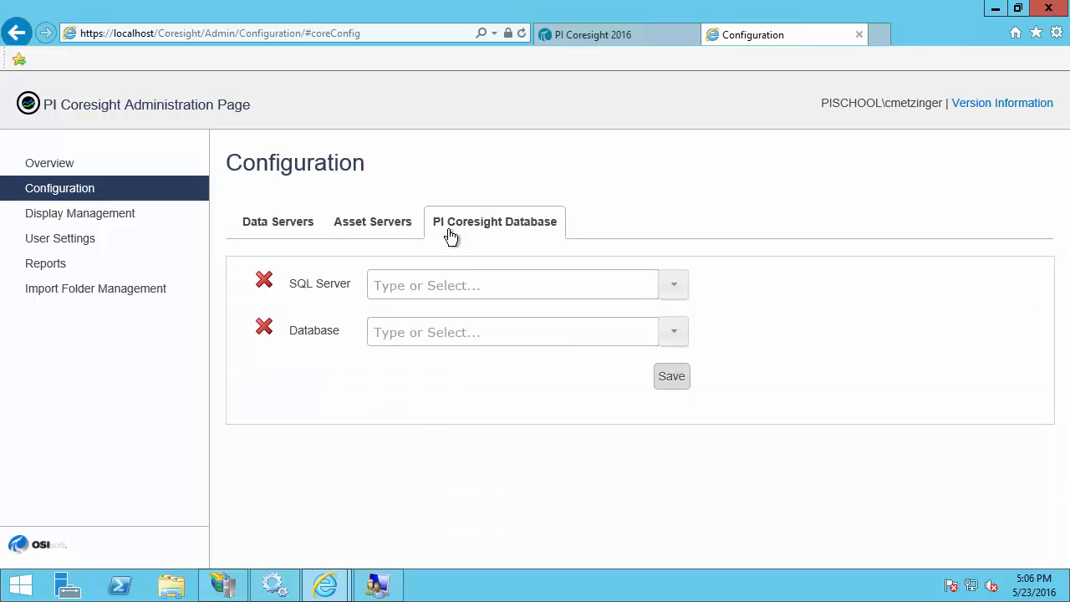
pyautogui.click(485, 290)
pyautogui.write('PISRV@')
pyautogui.press('BackSpace')
pyautogui.write('2')
pyautogui.click(522, 333)
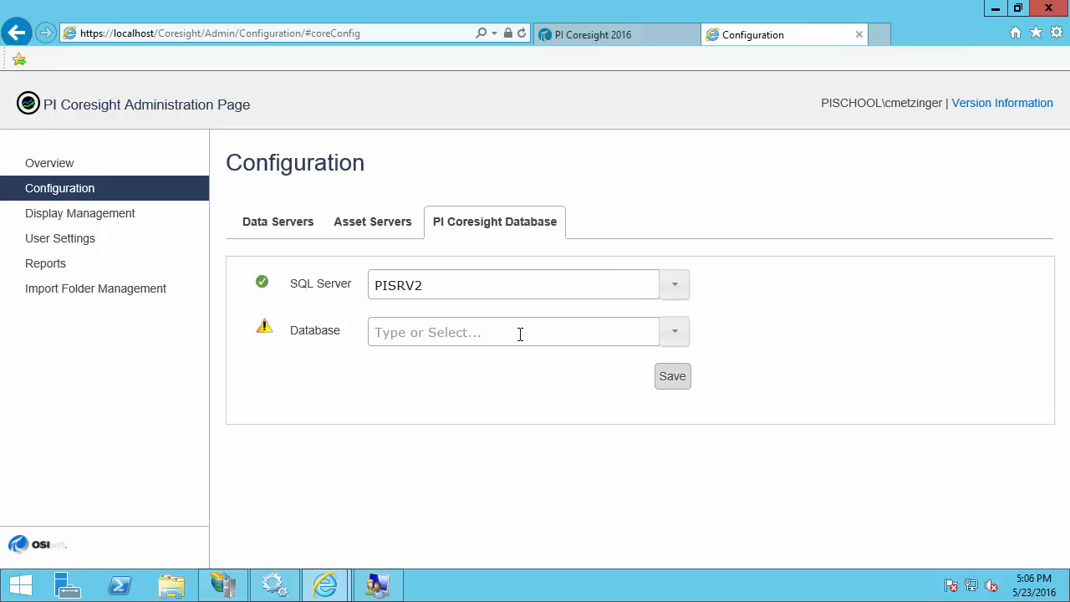
# Name the PI Coresight database Coresight and save the configuration to create it
pyautogui.click(675, 333)
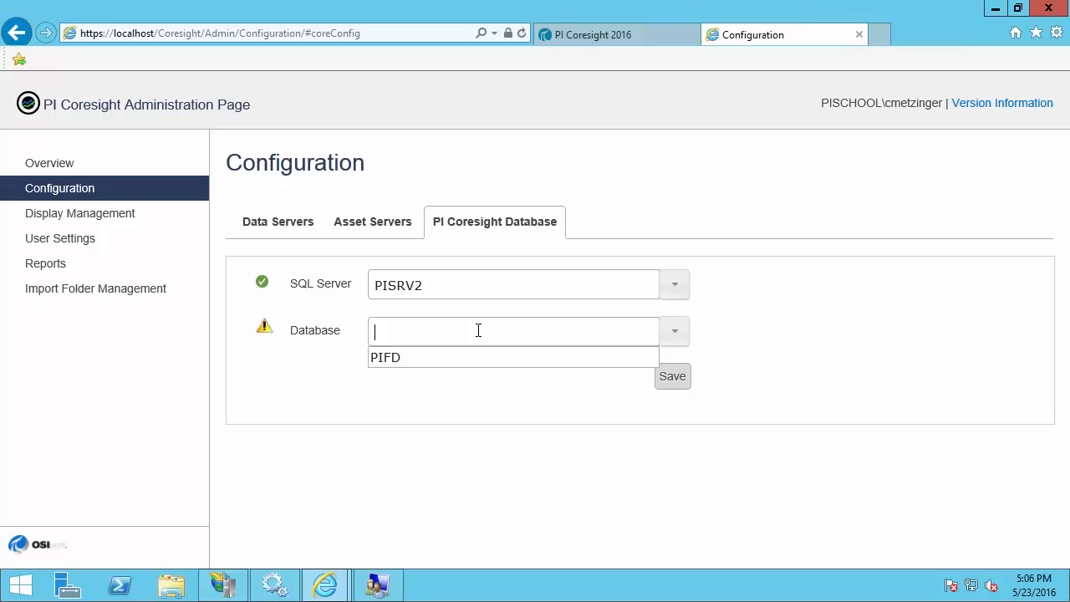
pyautogui.write('Cor')
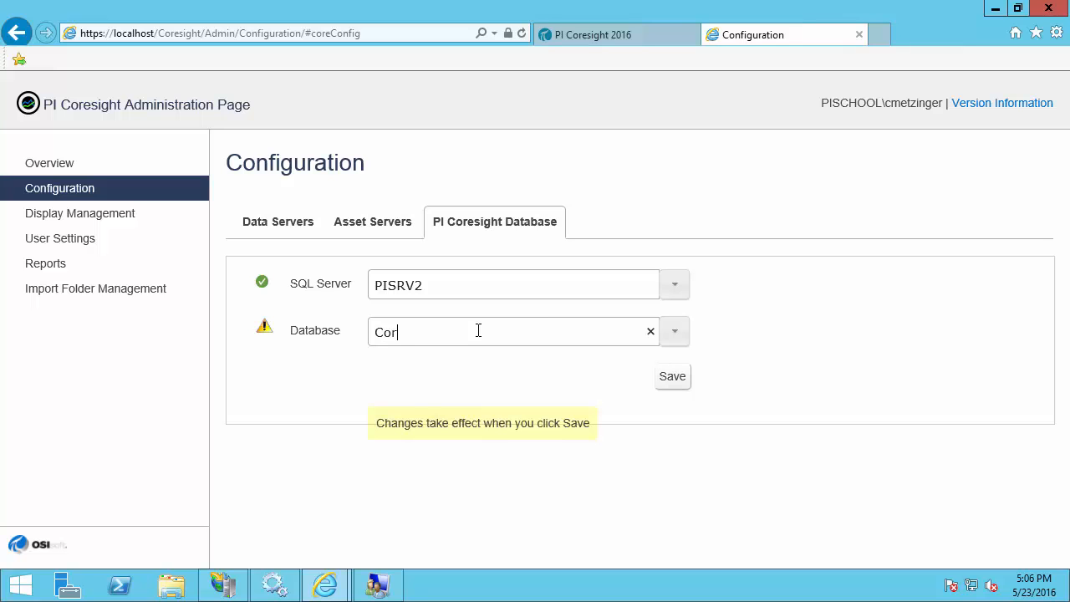
pyautogui.write('esight')
pyautogui.click(680, 378)
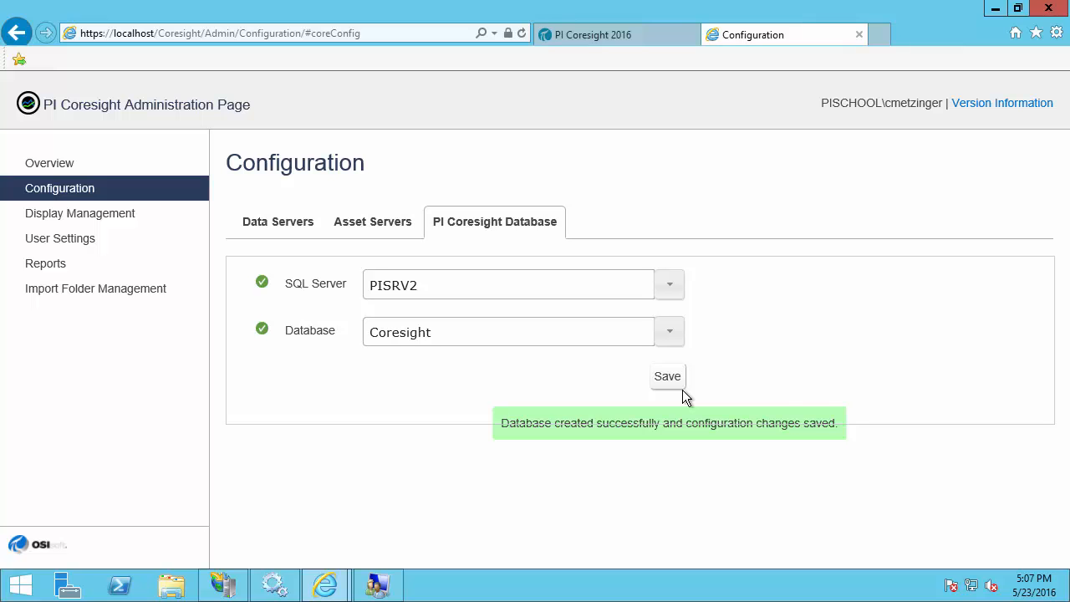
# Test the connection to the PISRV1 data server, allow PI Coresight to access it, and save
pyautogui.click(273, 228)
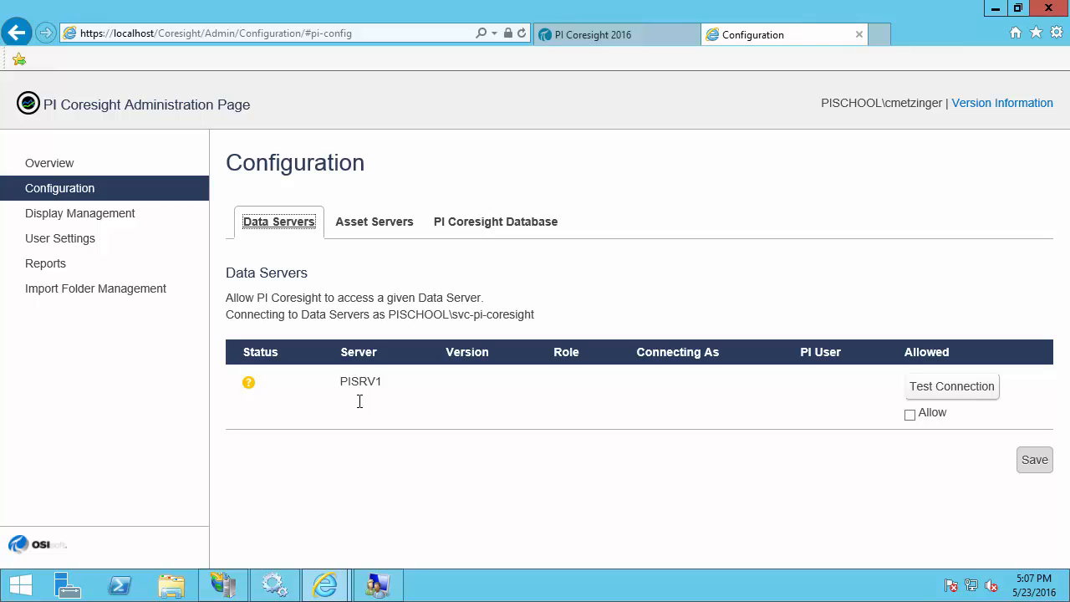
pyautogui.click(940, 393)
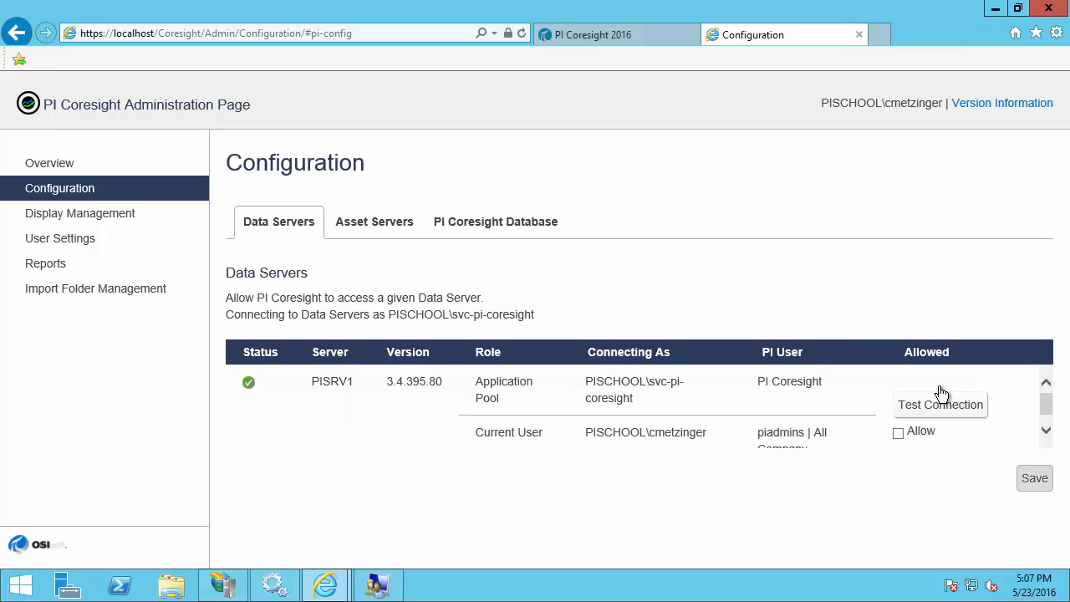
pyautogui.scroll(-1, 1044, 409)
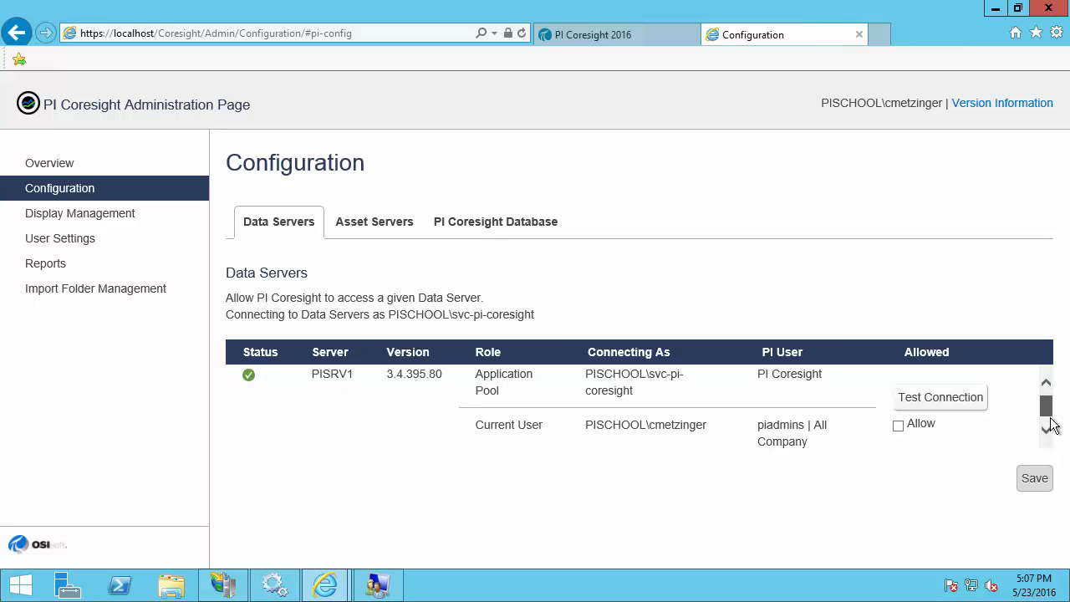
pyautogui.click(898, 415)
pyautogui.click(1031, 483)
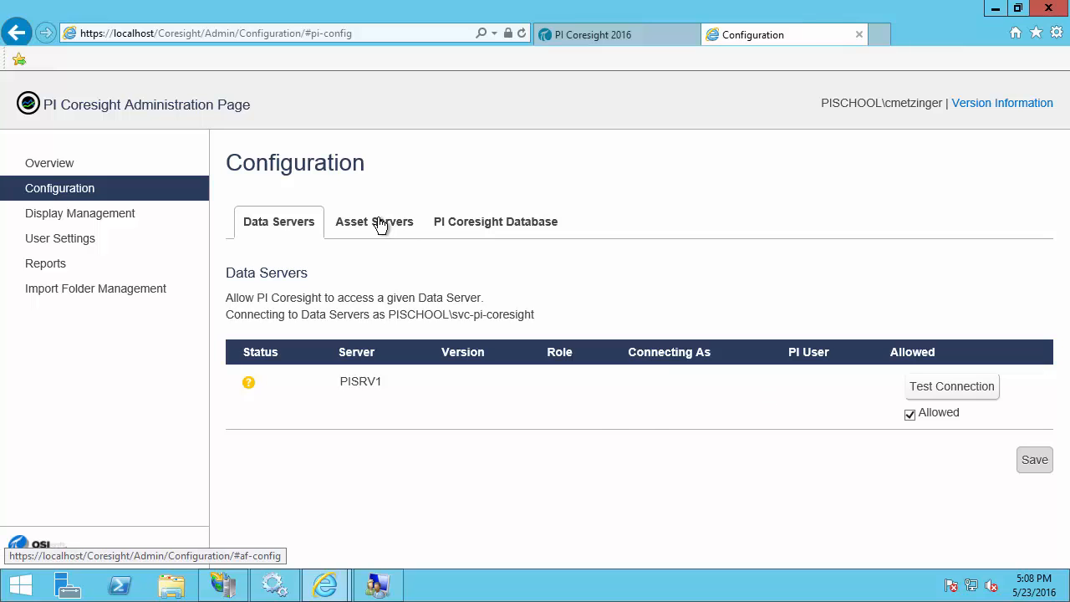
# Test the connection to the PISRV2 asset server, allow PI Coresight to access all its databases, and save
pyautogui.click(380, 225)
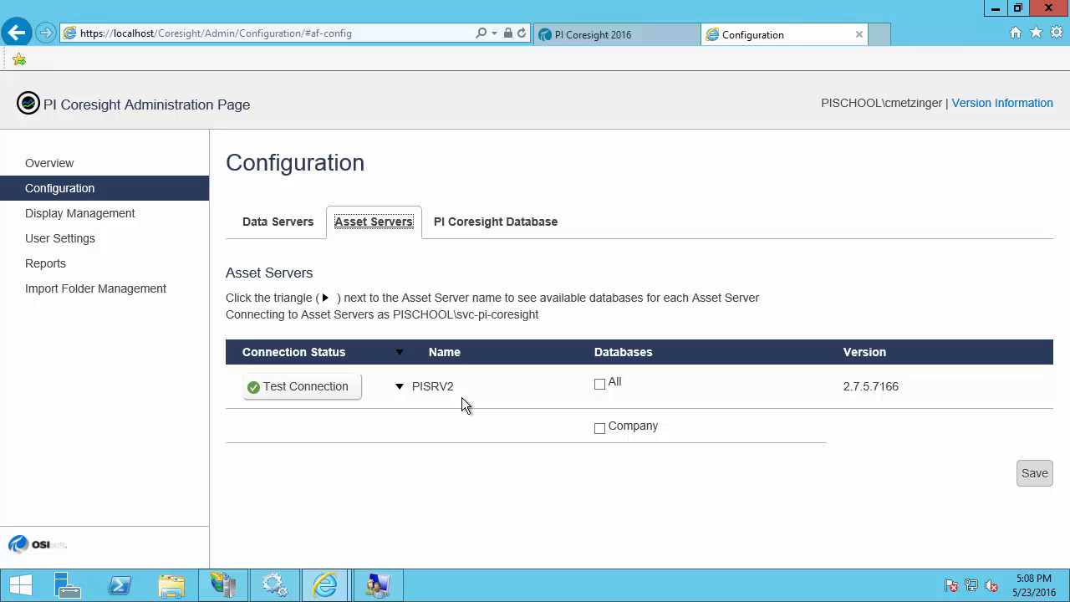
pyautogui.click(339, 392)
pyautogui.click(599, 384)
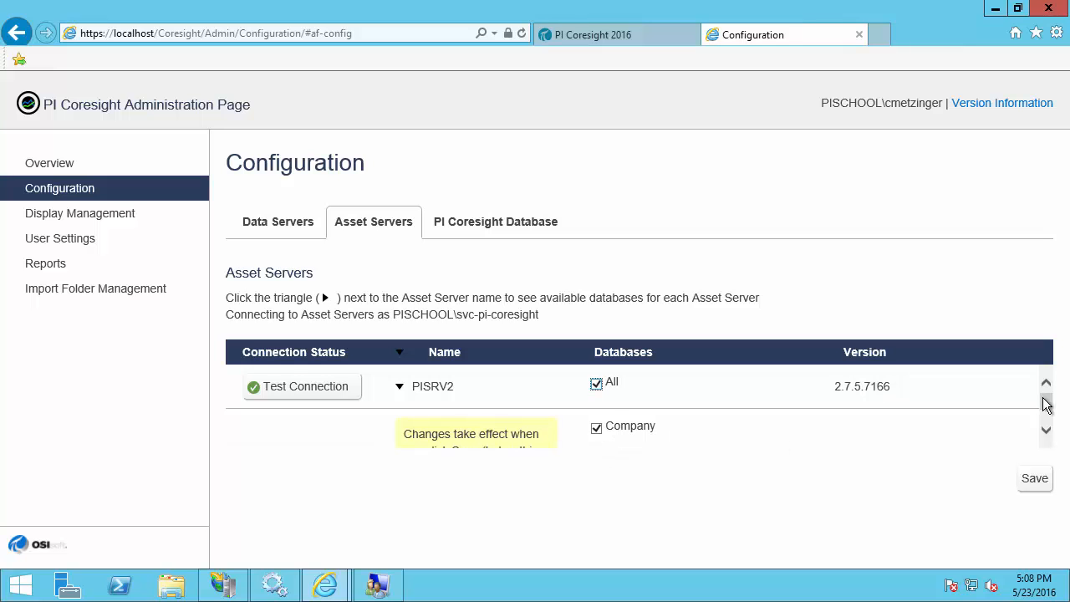
pyautogui.moveTo(1044, 406); pyautogui.dragTo(1044, 412)
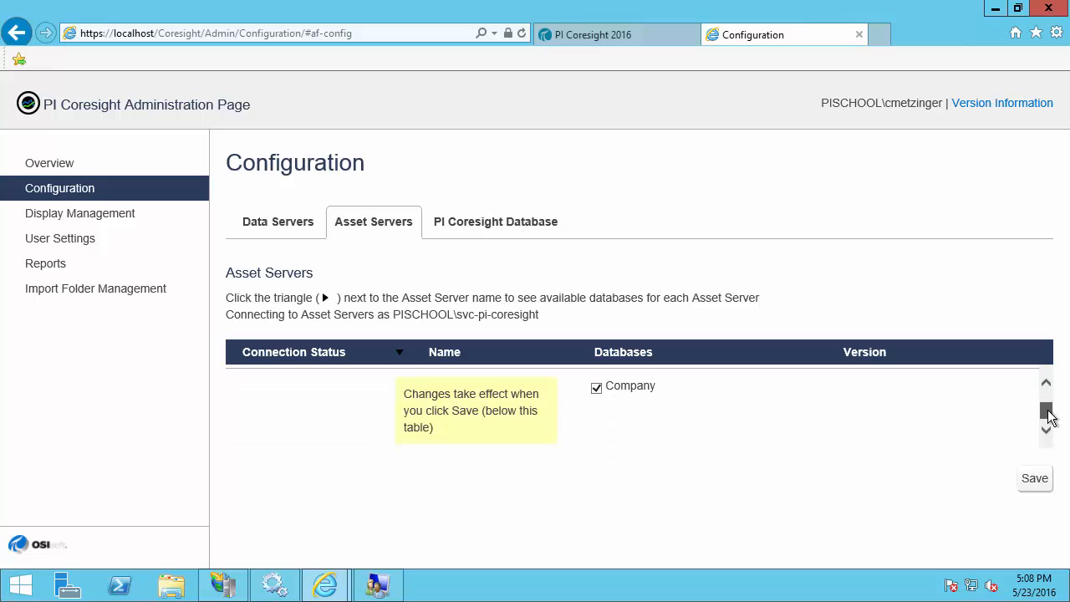
pyautogui.click(1036, 485)
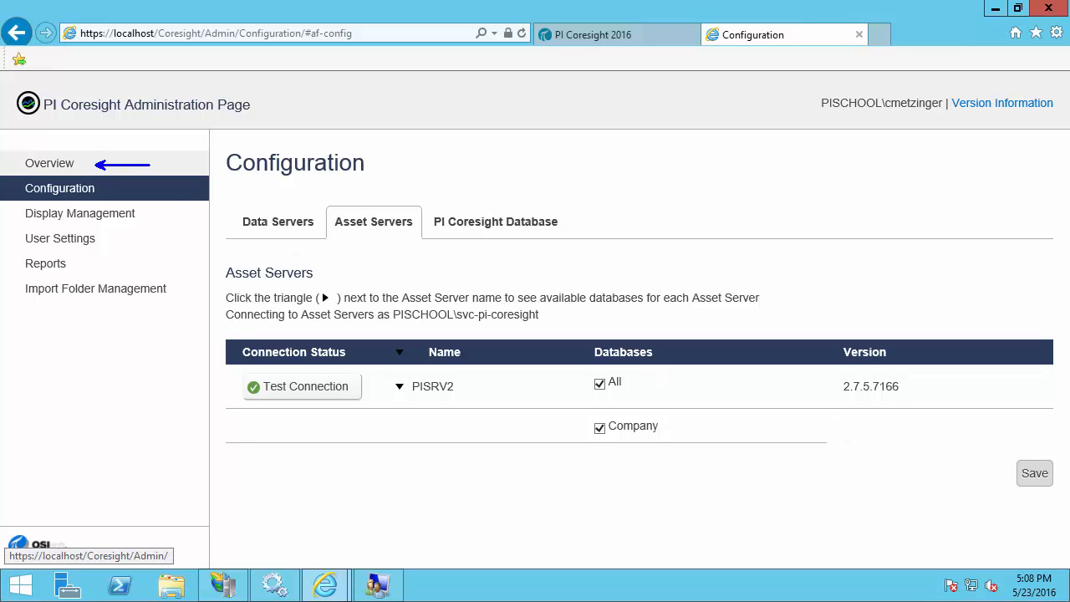
# Review the administration overview for the status and indexing of the Coresight database, data server, asset server and indexed search service
pyautogui.click(104, 170)
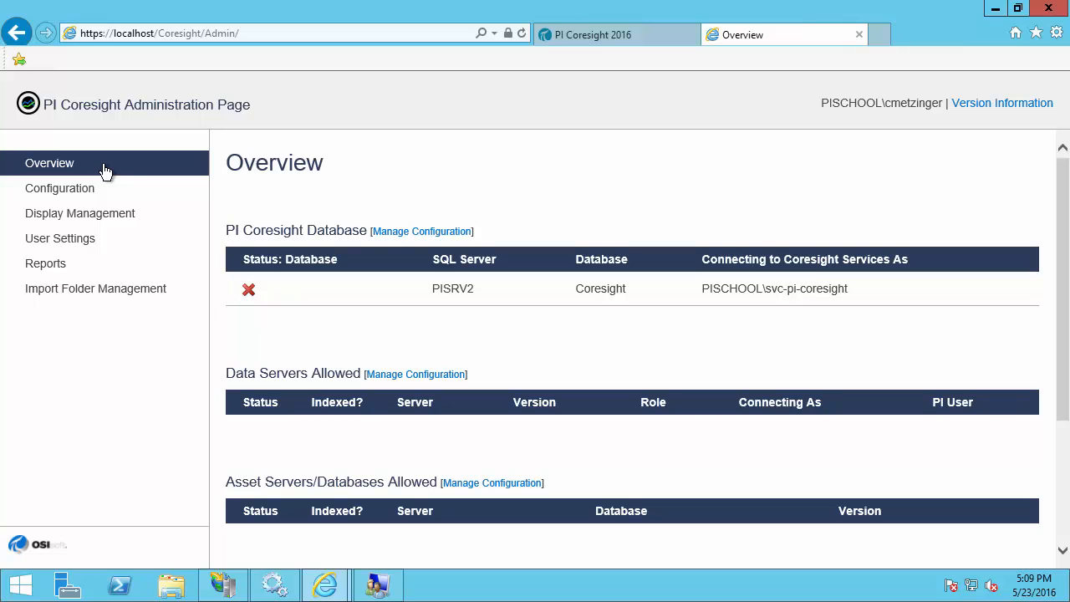
pyautogui.click(523, 33)
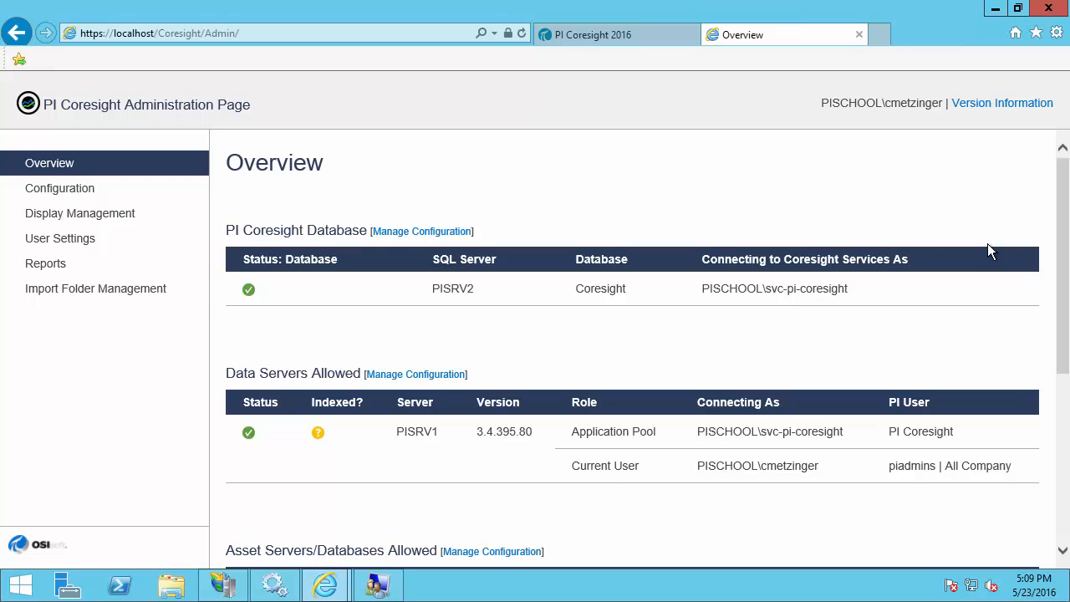
pyautogui.moveTo(1060, 310); pyautogui.dragTo(1051, 449)
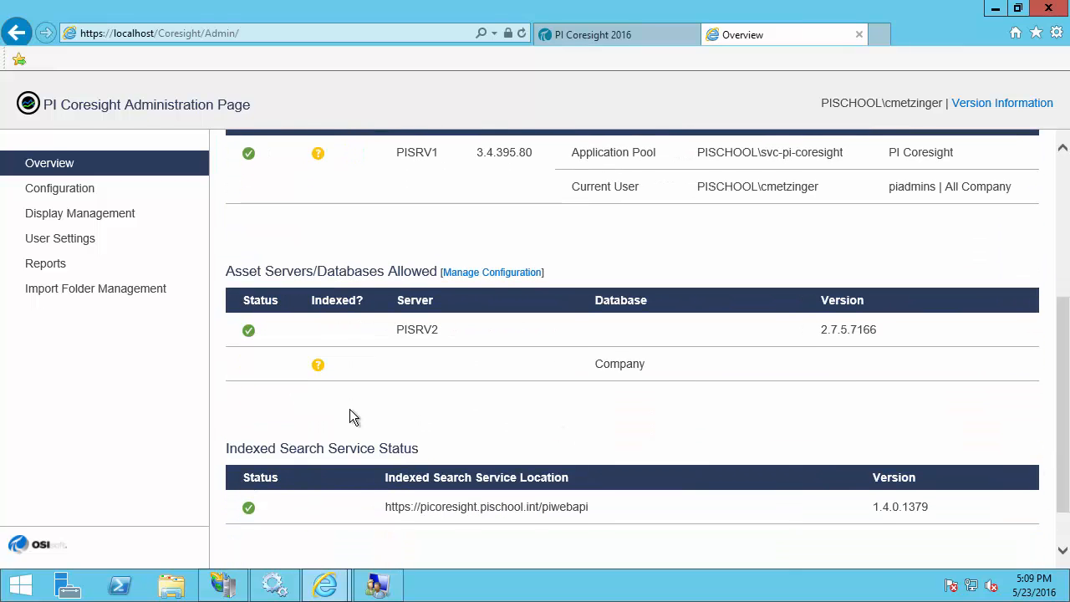
pyautogui.moveTo(224, 324); pyautogui.dragTo(163, 324)
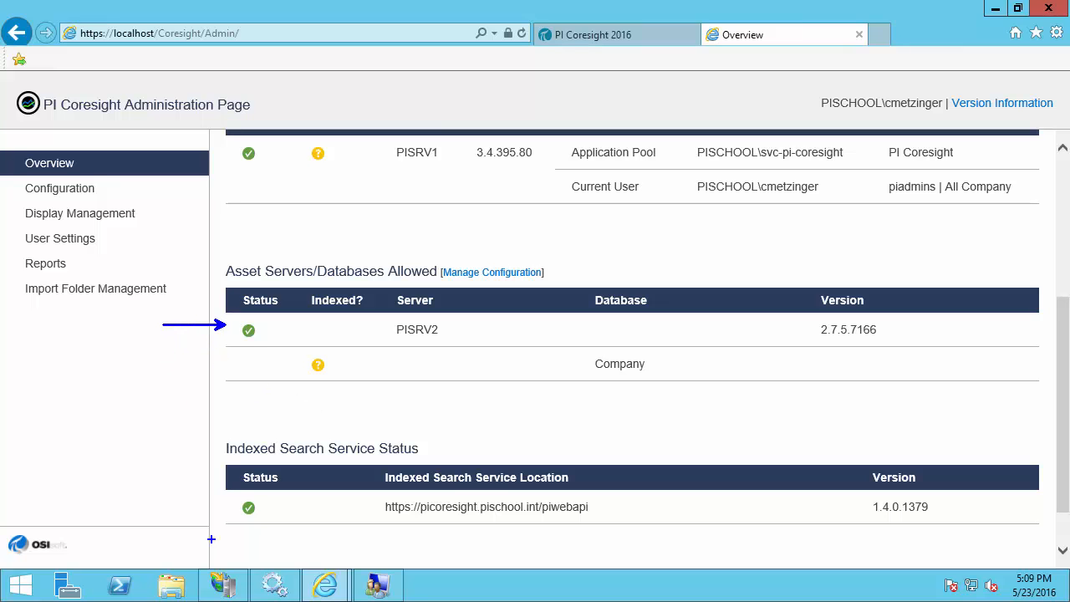
pyautogui.moveTo(229, 510); pyautogui.dragTo(155, 511)
pyautogui.moveTo(304, 349); pyautogui.dragTo(332, 383)
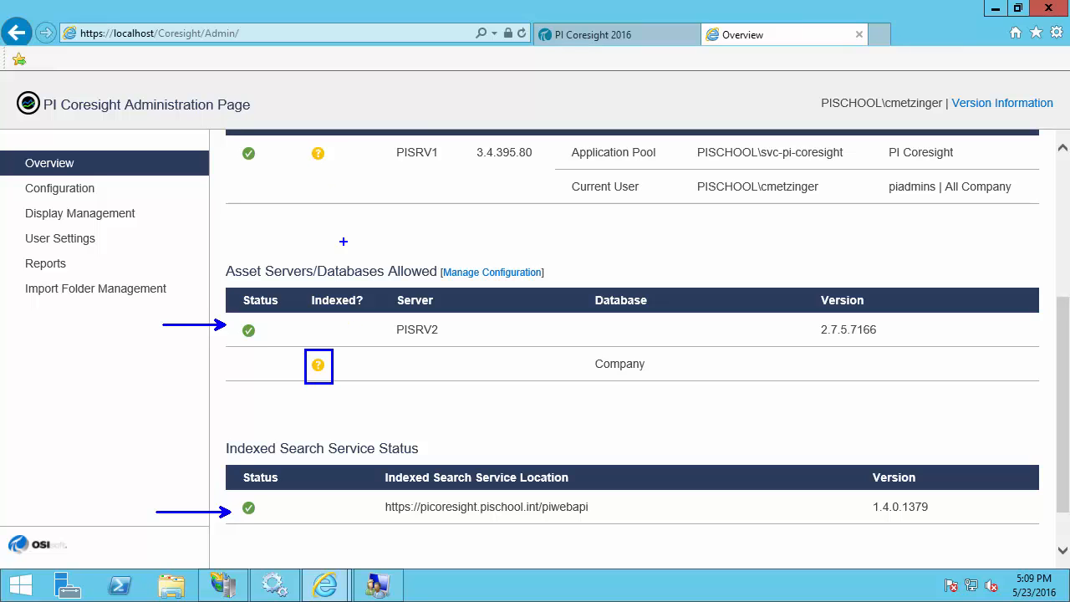
pyautogui.moveTo(304, 144); pyautogui.dragTo(334, 169)
pyautogui.press('Escape')
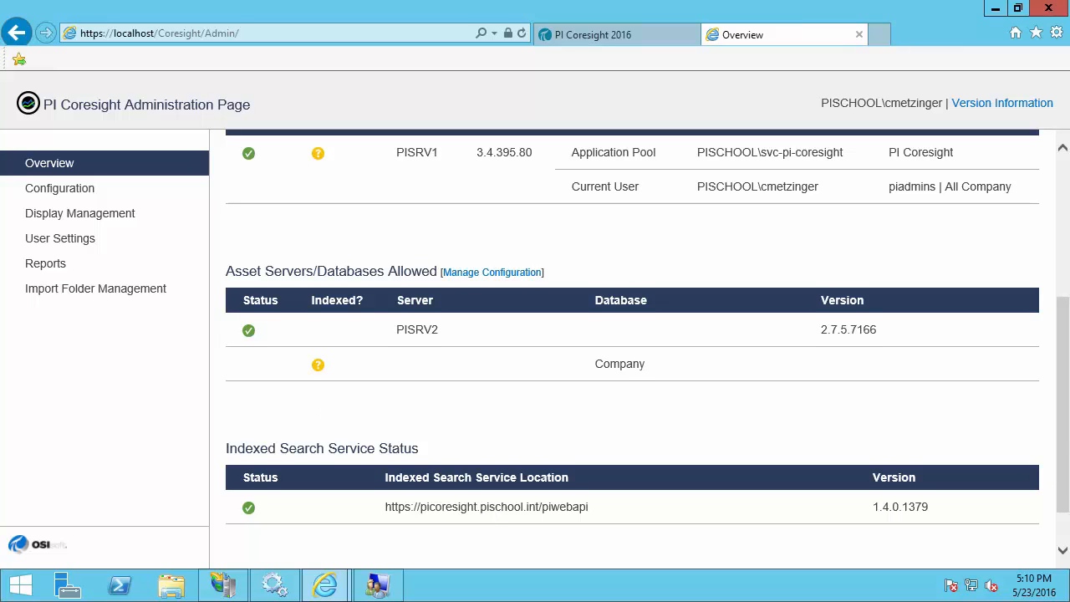
pyautogui.moveTo(1064, 506); pyautogui.dragTo(1065, 535)
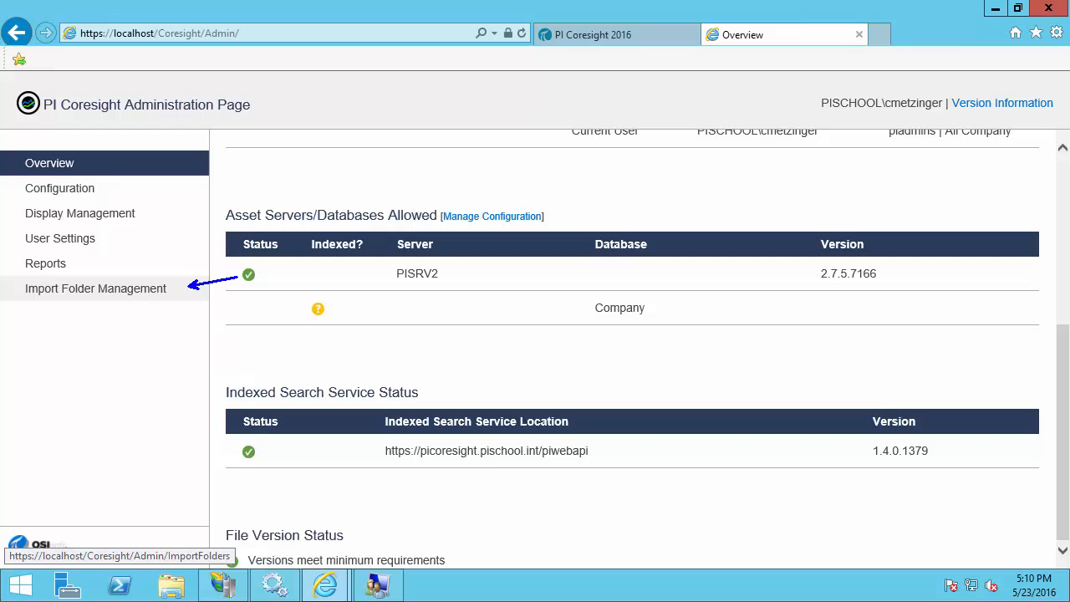
# In Import Folder Management, enter E:\PI ProcessBook Imported Displays as the new location's folder, copying the path from File Explorer
pyautogui.click(187, 296)
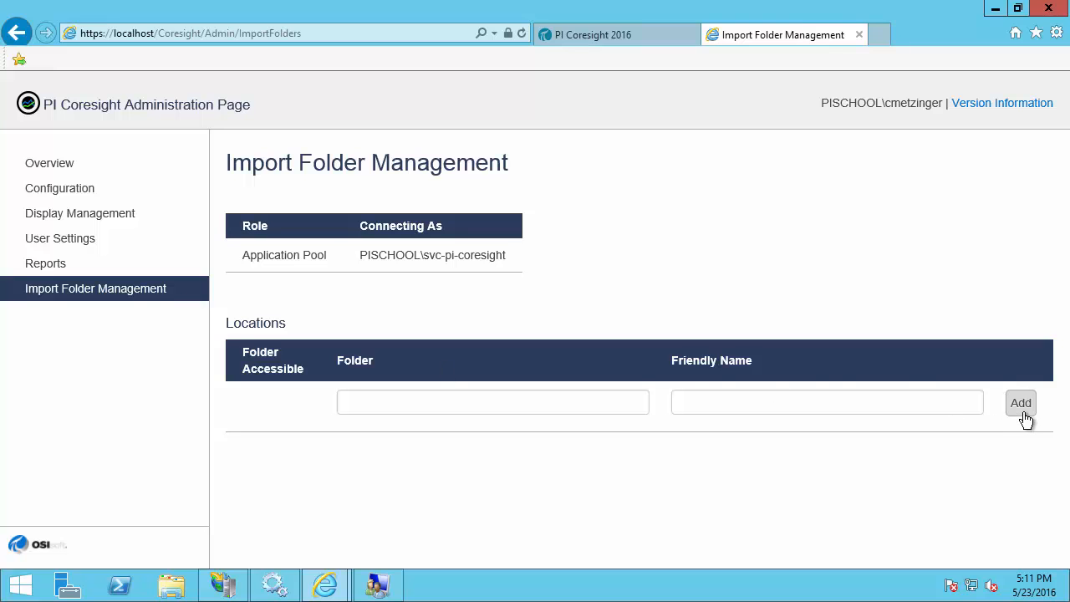
pyautogui.click(522, 402)
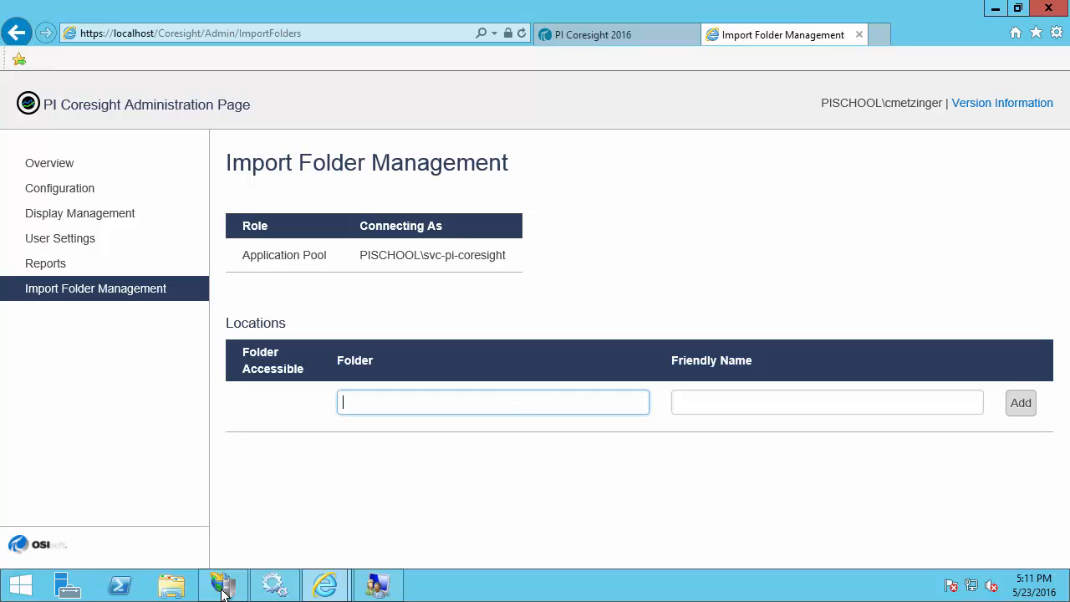
pyautogui.click(169, 589)
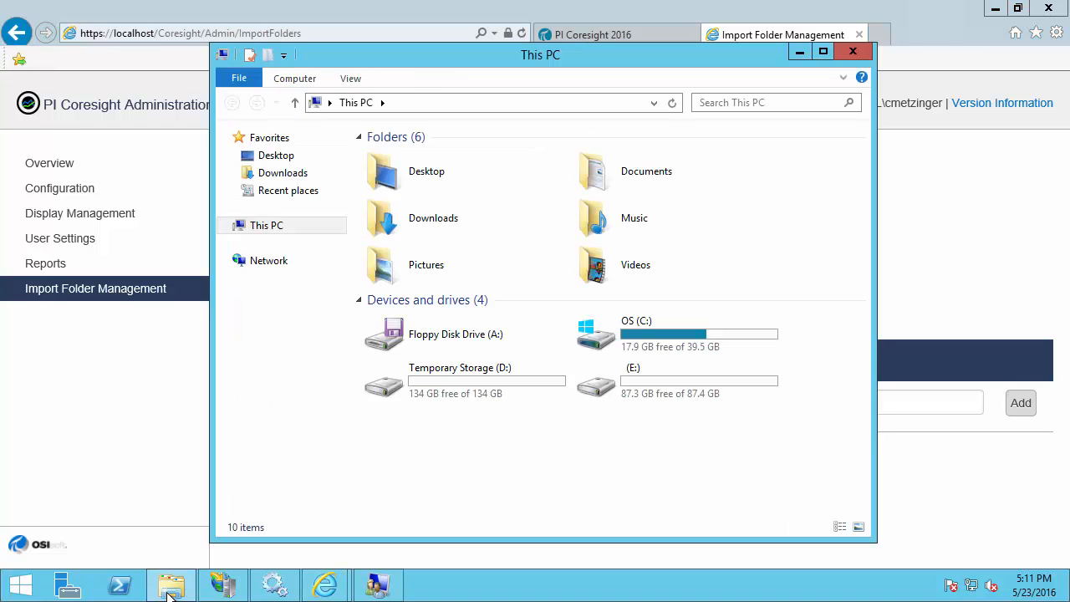
pyautogui.doubleClick(701, 378)
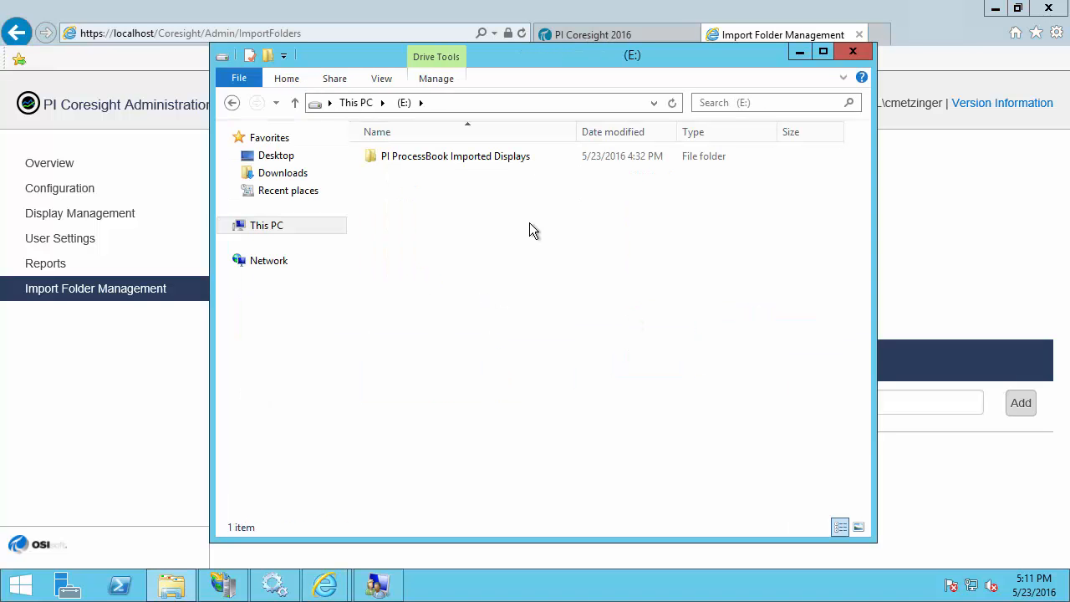
pyautogui.doubleClick(493, 159)
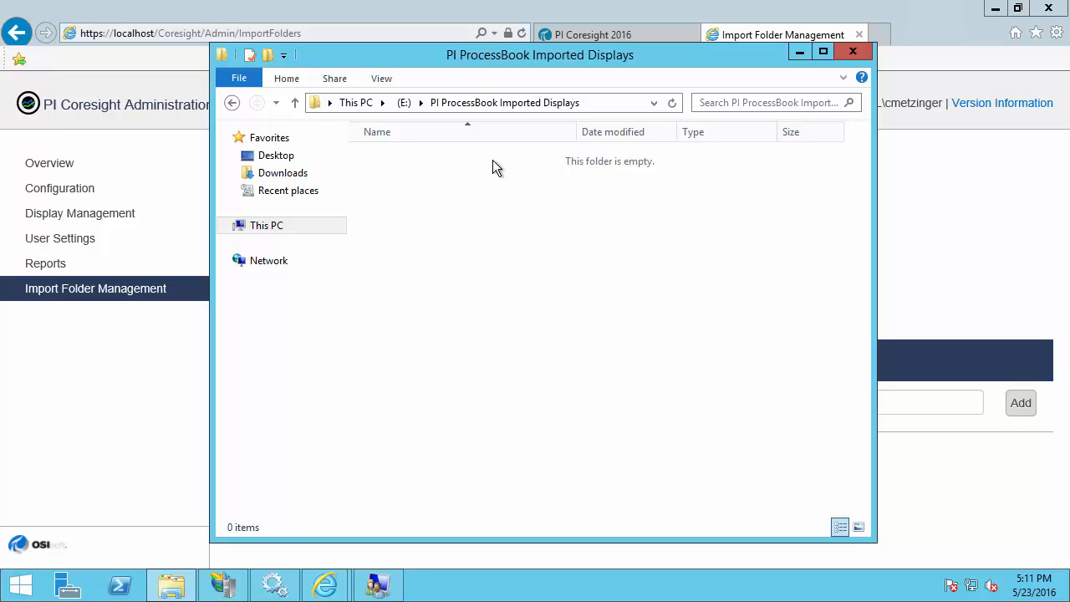
pyautogui.click(594, 105)
pyautogui.hotkey('ctrl', 'c')
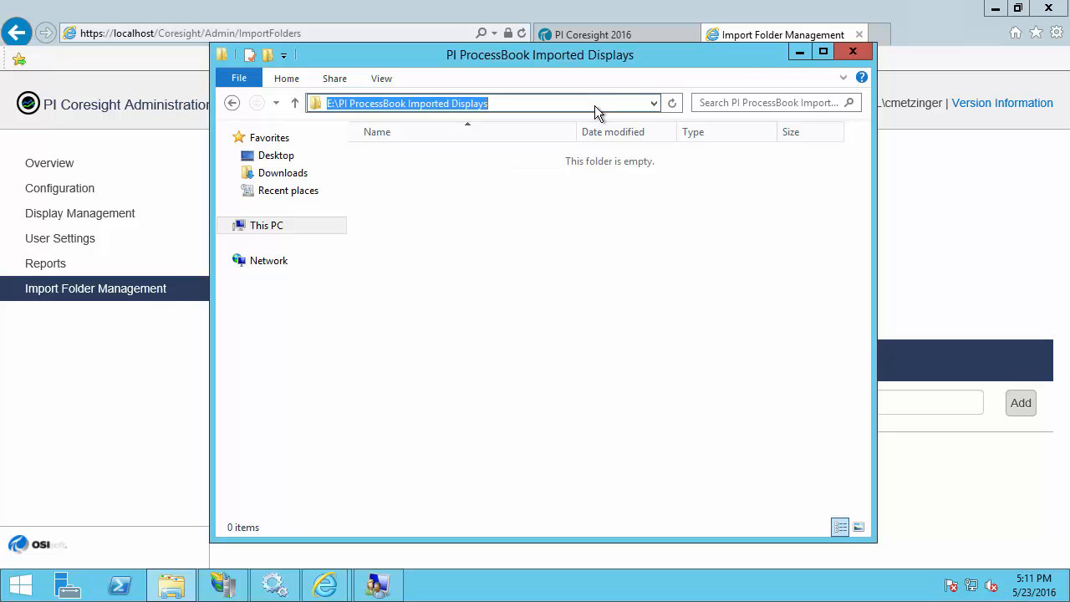
pyautogui.click(799, 52)
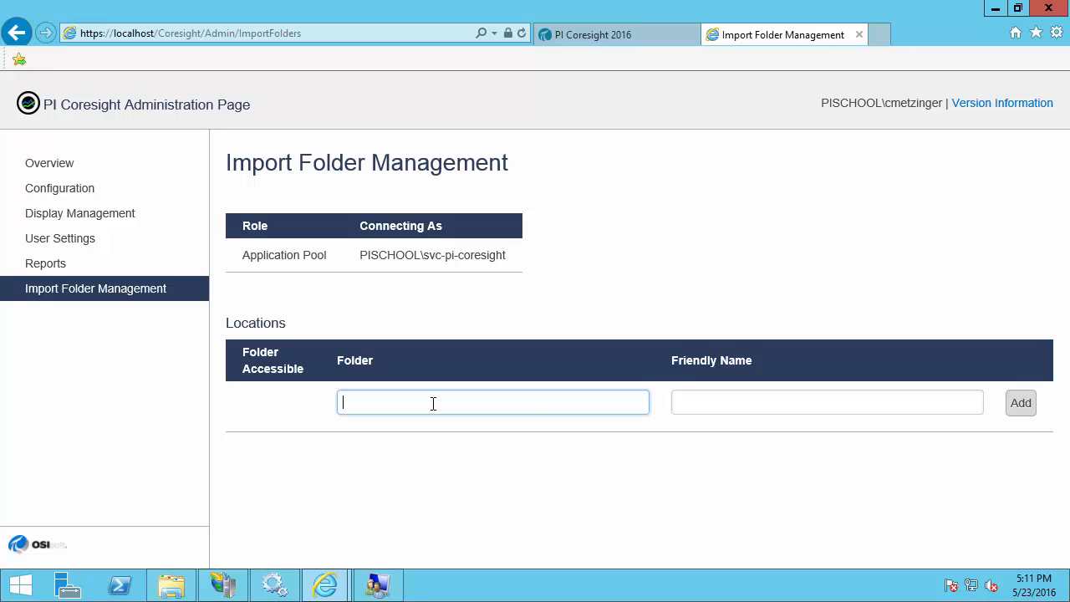
pyautogui.hotkey('ctrl', 'v')
# Give the location the friendly name Import Folder on PI Coresight Machine, add it, and check its import folder status
pyautogui.click(704, 414)
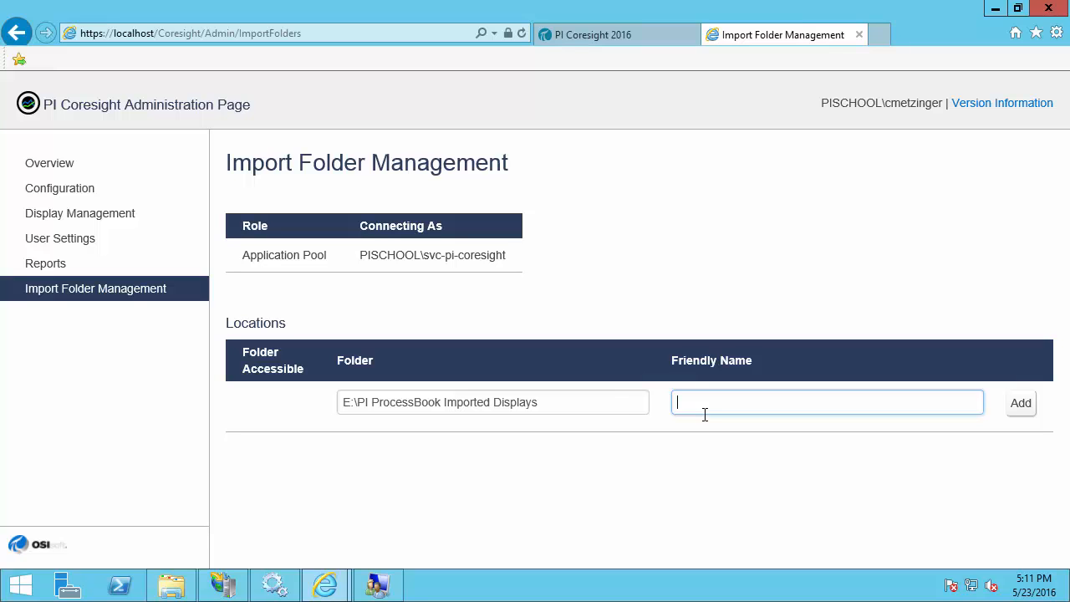
pyautogui.write('Import Folder on PI Coresight Machine')
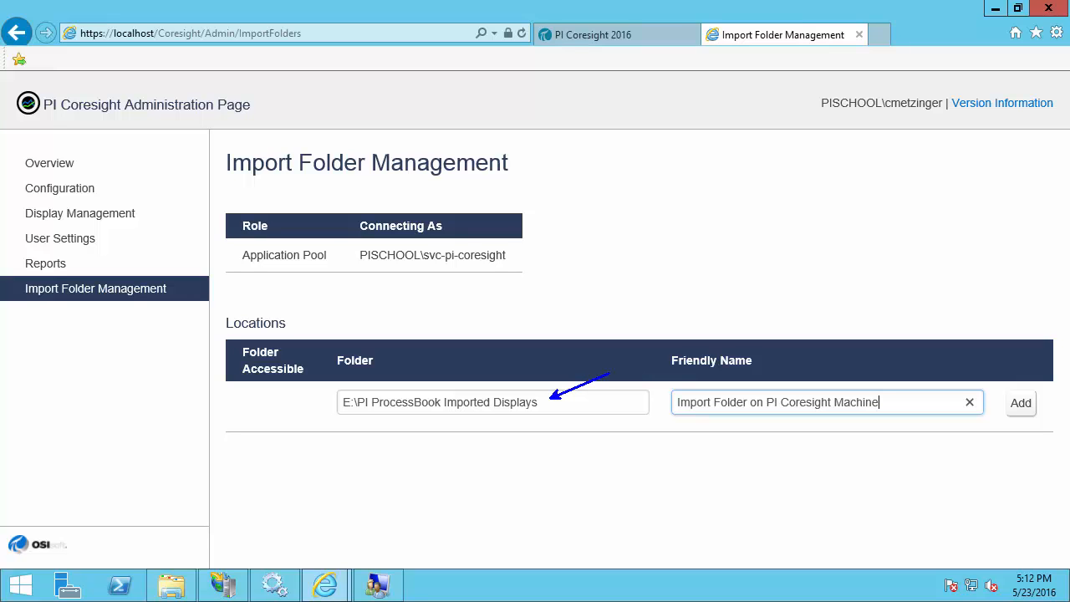
pyautogui.click(1020, 404)
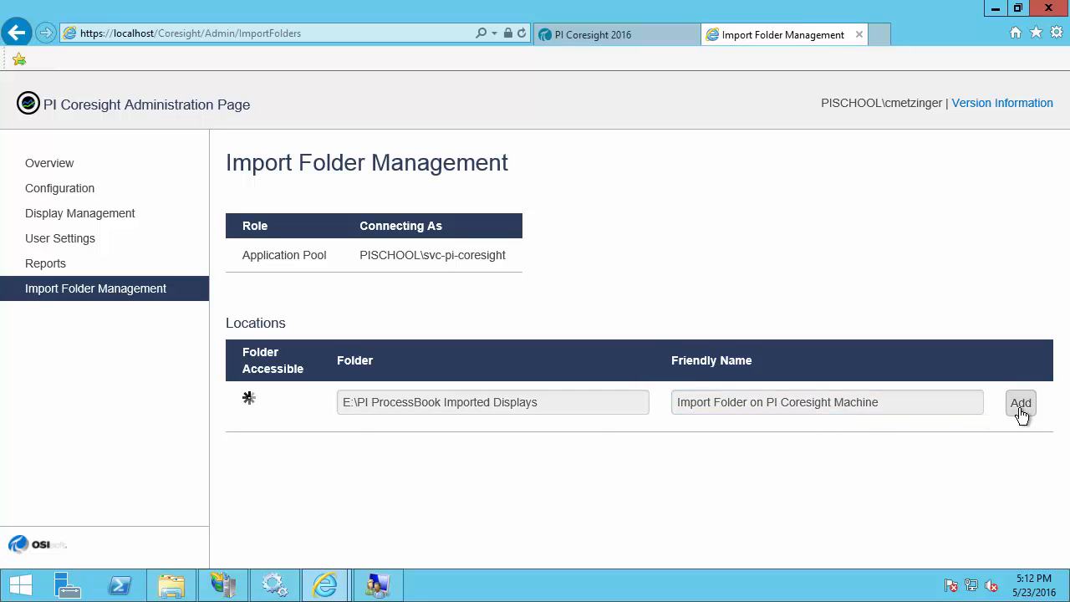
pyautogui.click(1020, 409)
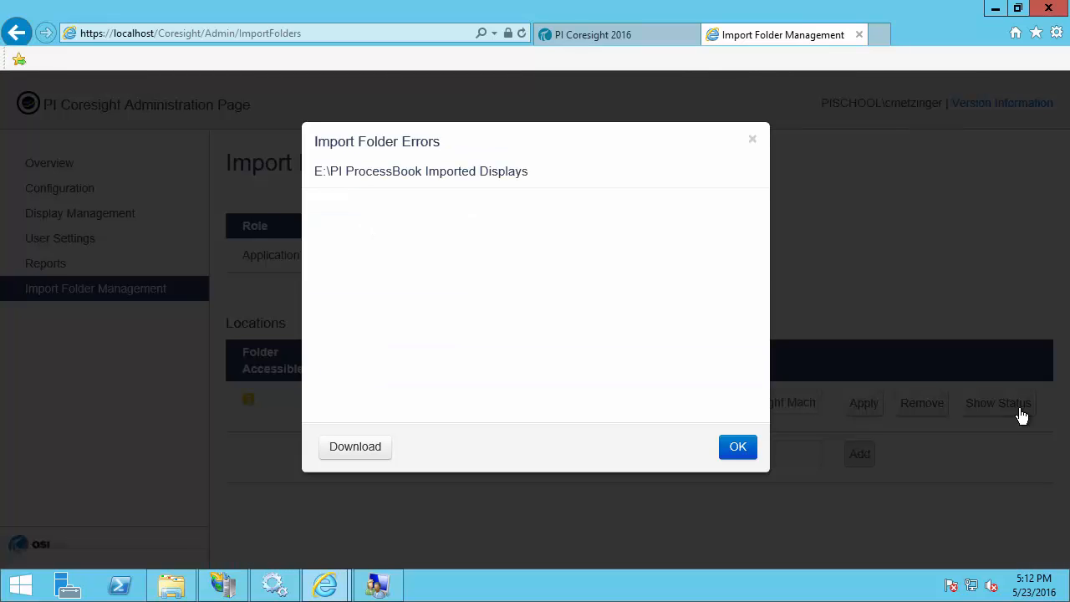
pyautogui.click(737, 446)
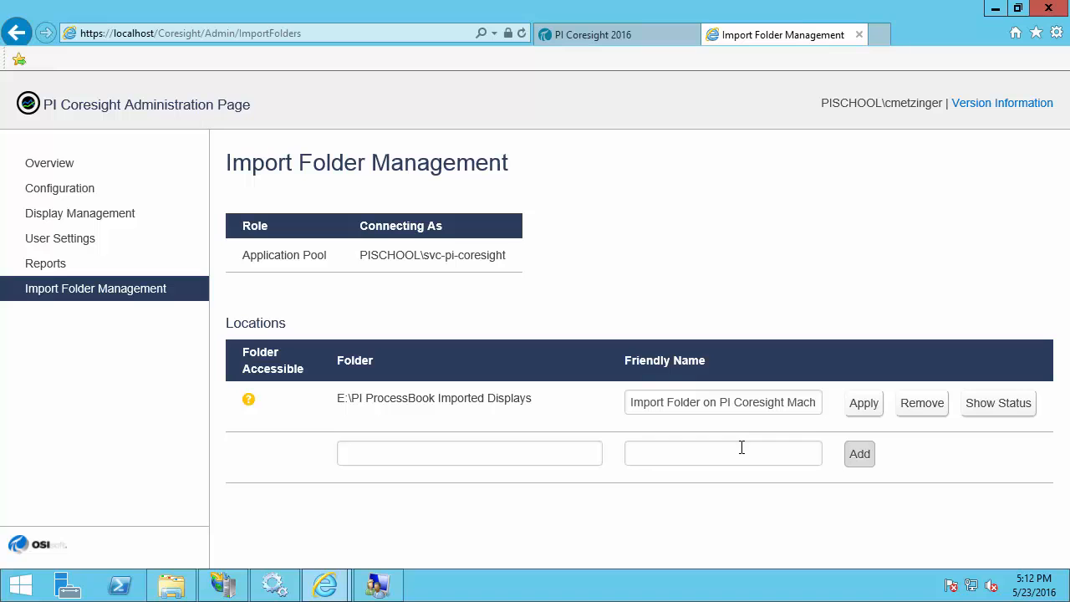
pyautogui.click(881, 34)
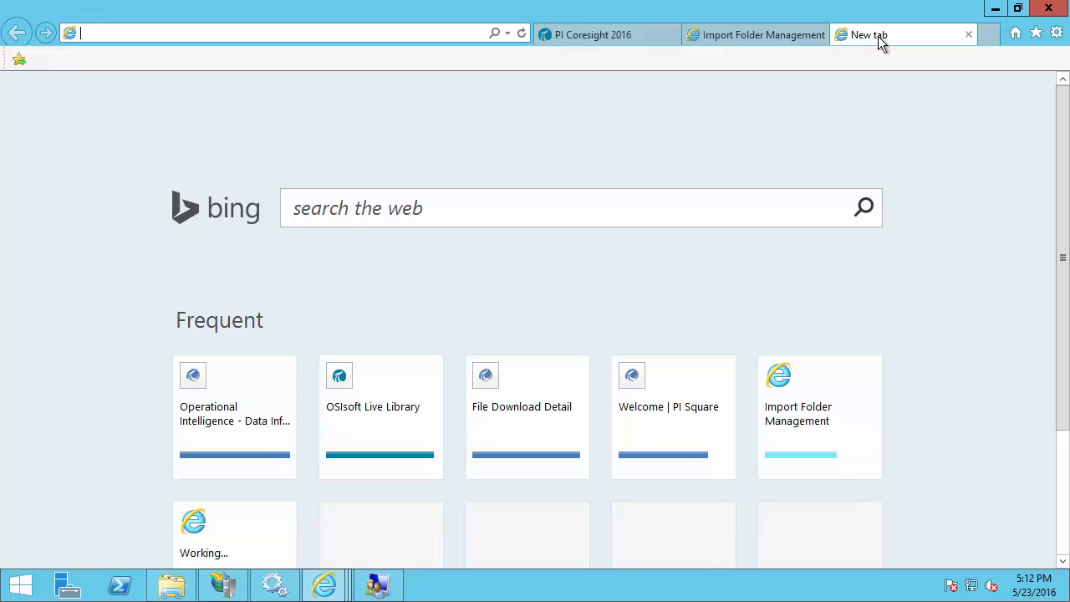
pyautogui.click(745, 37)
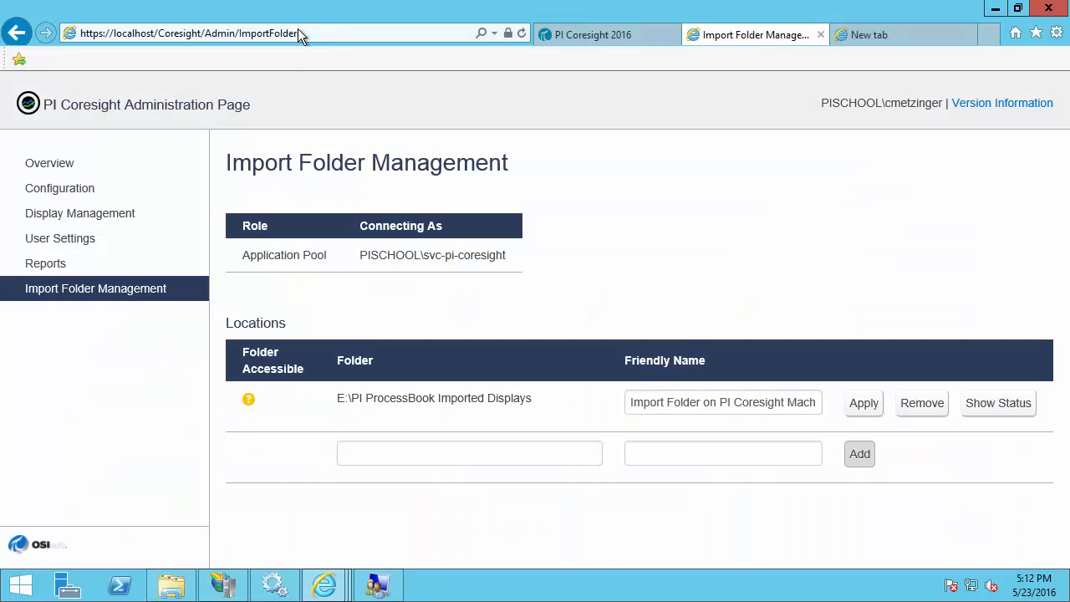
pyautogui.click(177, 33)
pyautogui.moveTo(201, 35); pyautogui.dragTo(125, 42)
pyautogui.moveTo(205, 33); pyautogui.dragTo(6, 50)
pyautogui.hotkey('ctrl', 'c')
pyautogui.click(872, 34)
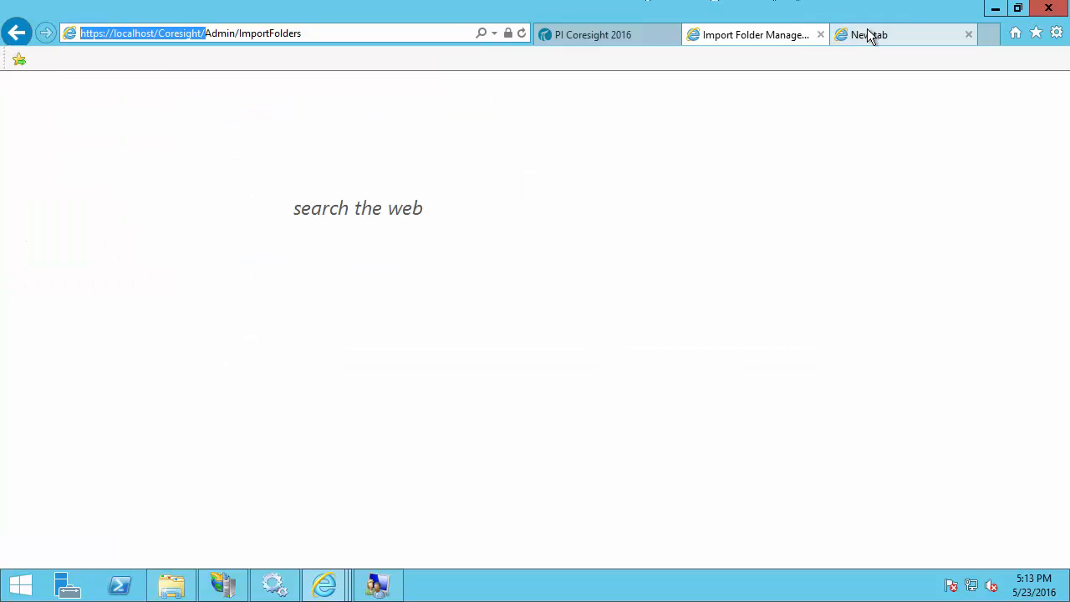
pyautogui.hotkey('ctrl', 'v')
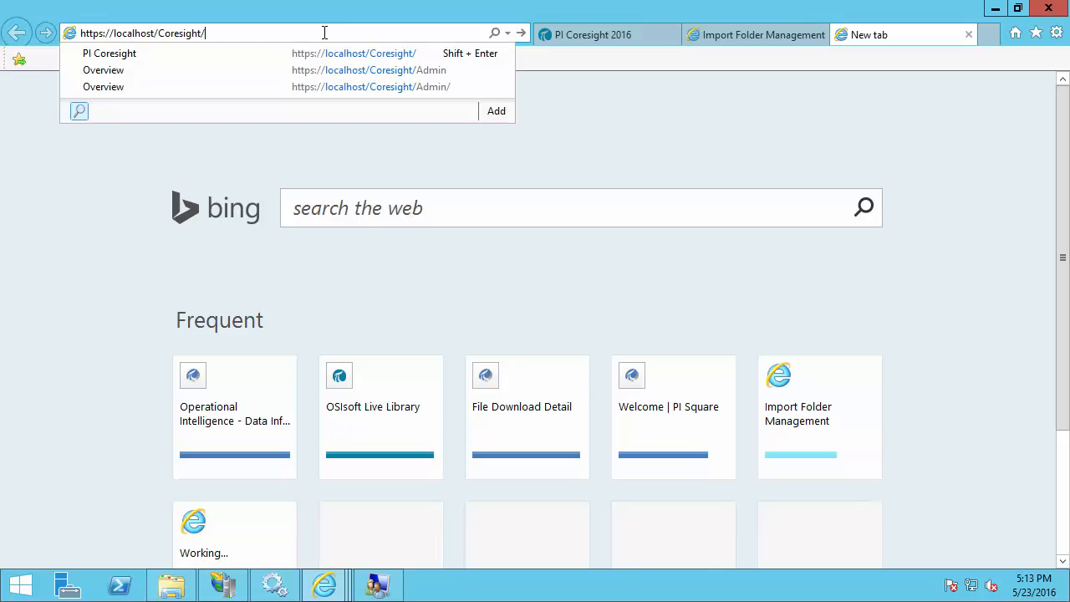
pyautogui.press('Return')
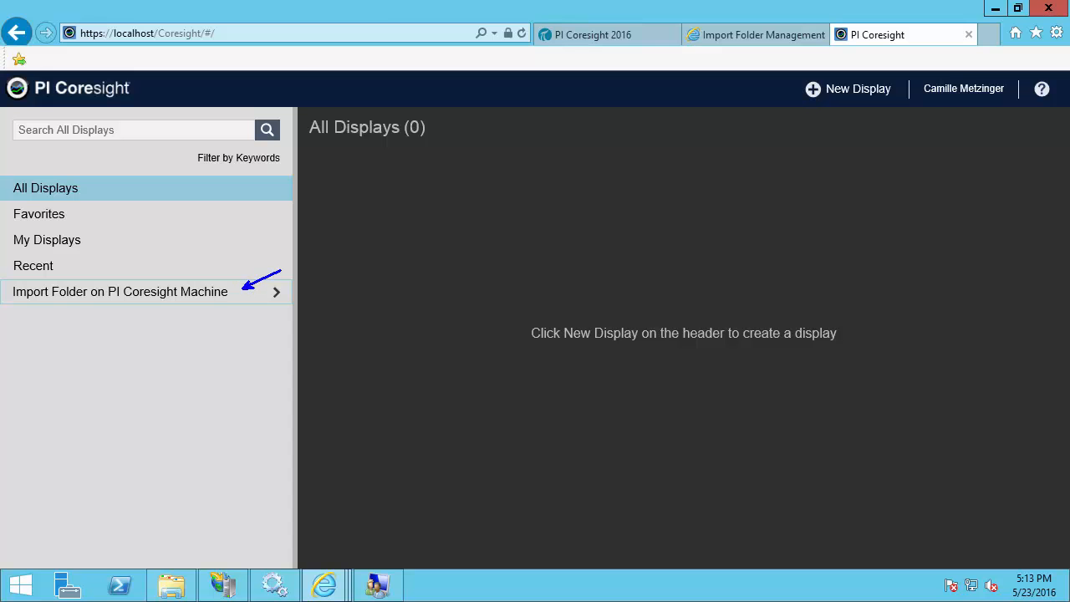
# Create a new PI Coresight display and check that the Company database and PISRV1 data server are available
pyautogui.click(871, 92)
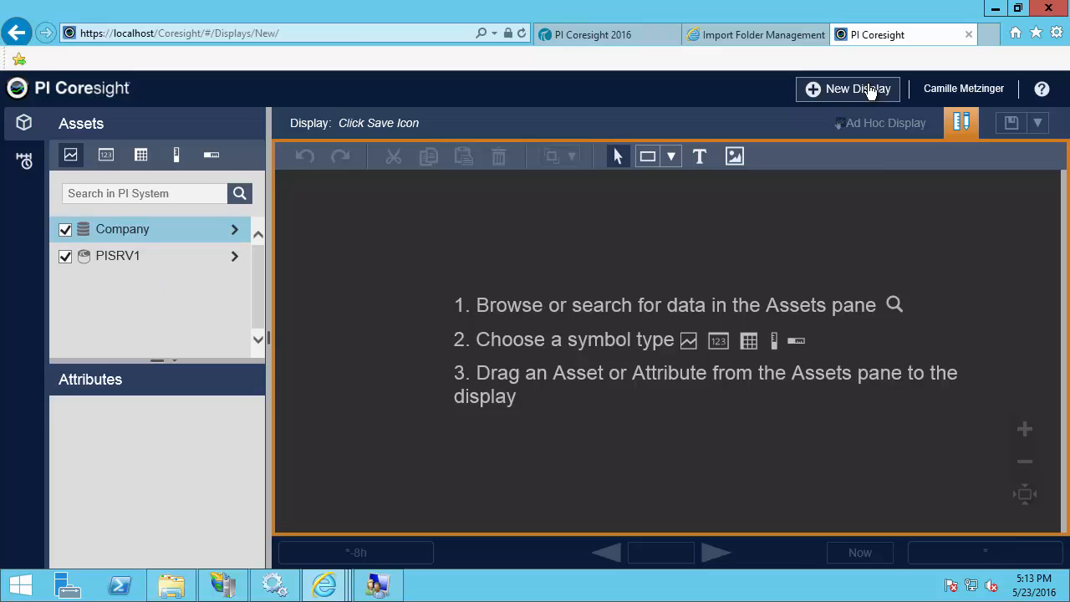
pyautogui.hotkey('ctrl', '2')
pyautogui.moveTo(171, 227); pyautogui.dragTo(222, 219)
pyautogui.moveTo(162, 256); pyautogui.dragTo(235, 279)
pyautogui.press('Escape')
# Search the PI System for sinusoid and place the SINUSOID tag on the display as a trend
pyautogui.click(167, 194)
pyautogui.write('sinusoid')
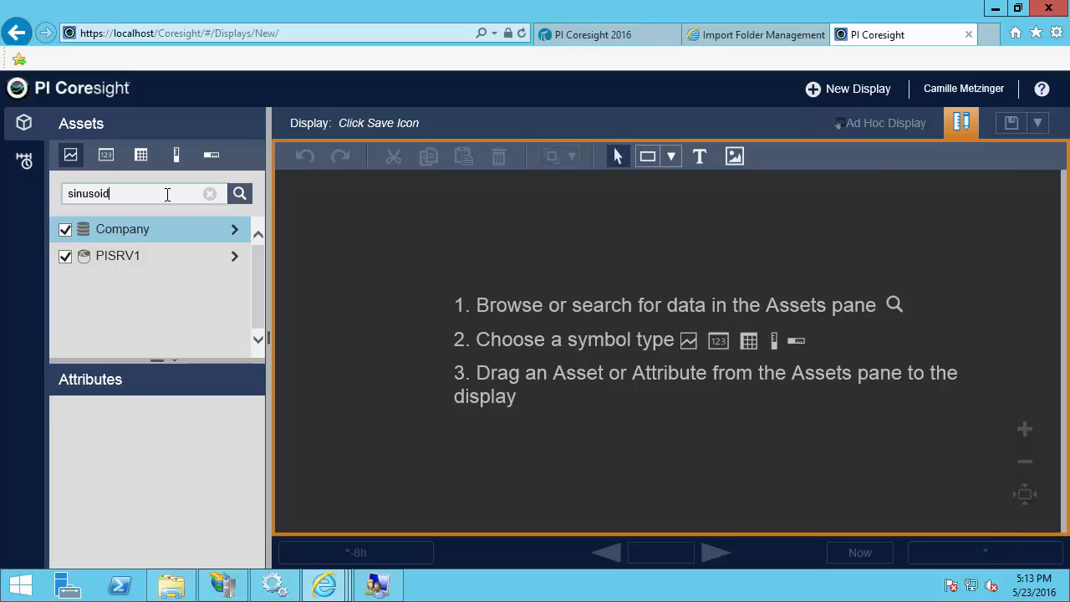
pyautogui.press('Return')
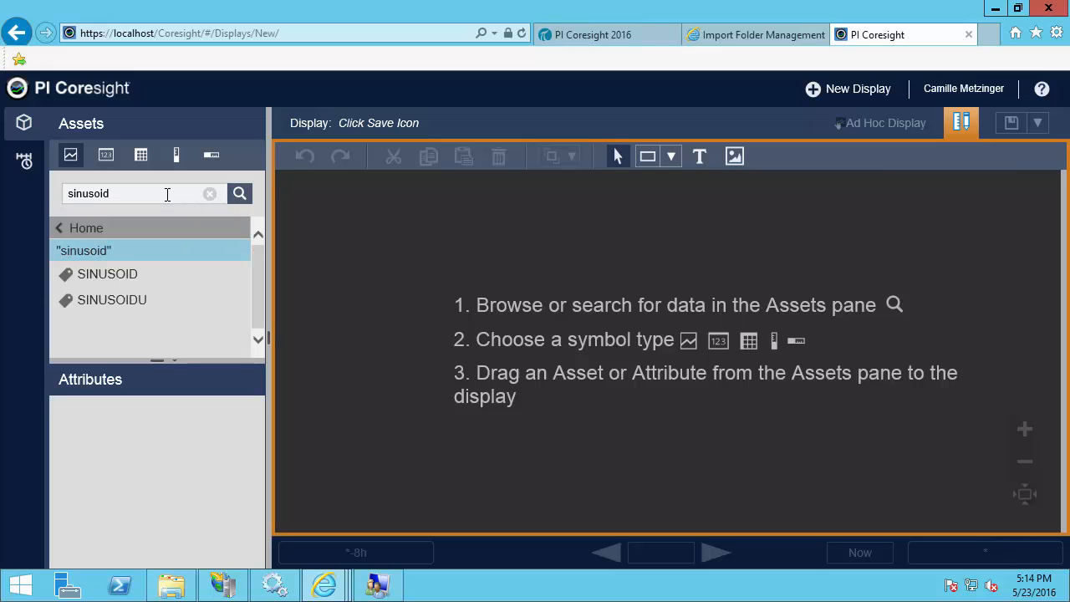
pyautogui.moveTo(126, 273); pyautogui.dragTo(399, 260)
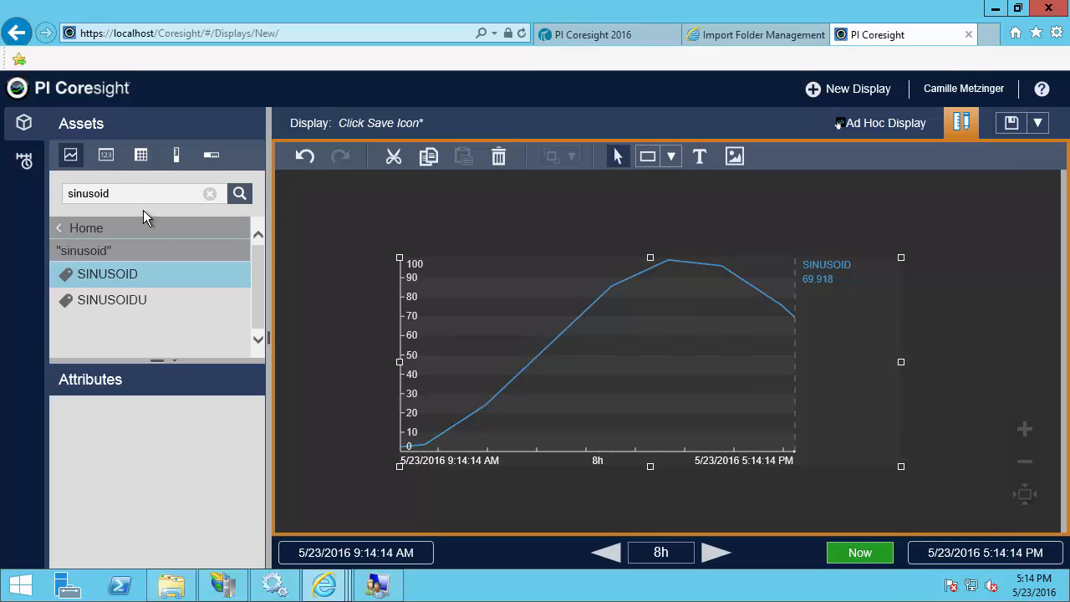
# Browse the Company database to the Madison site's Pump1 and check its attributes, including Bearing Temperature
pyautogui.click(65, 230)
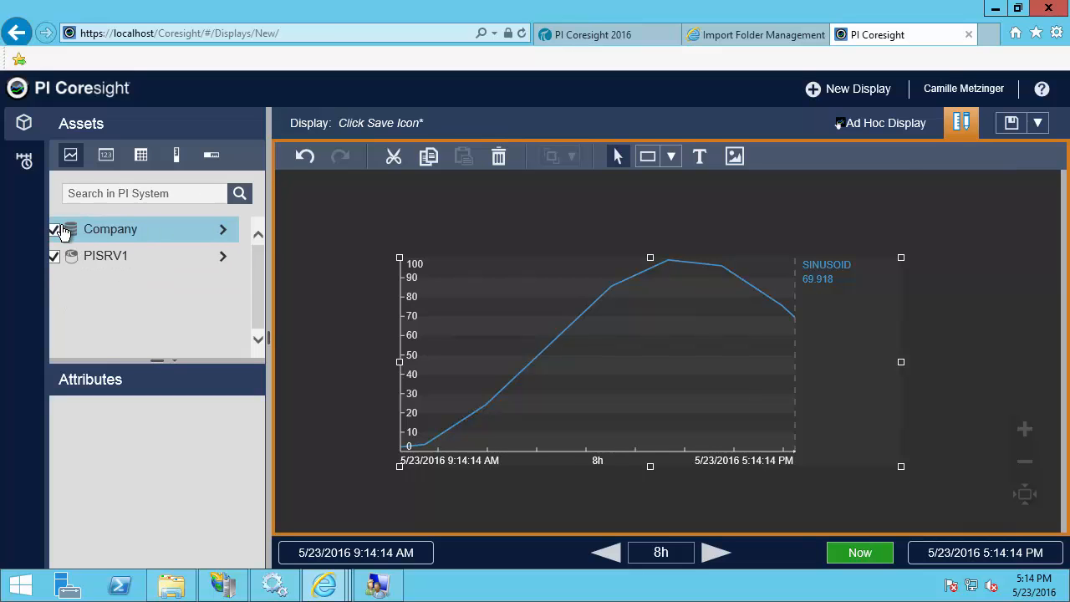
pyautogui.click(237, 232)
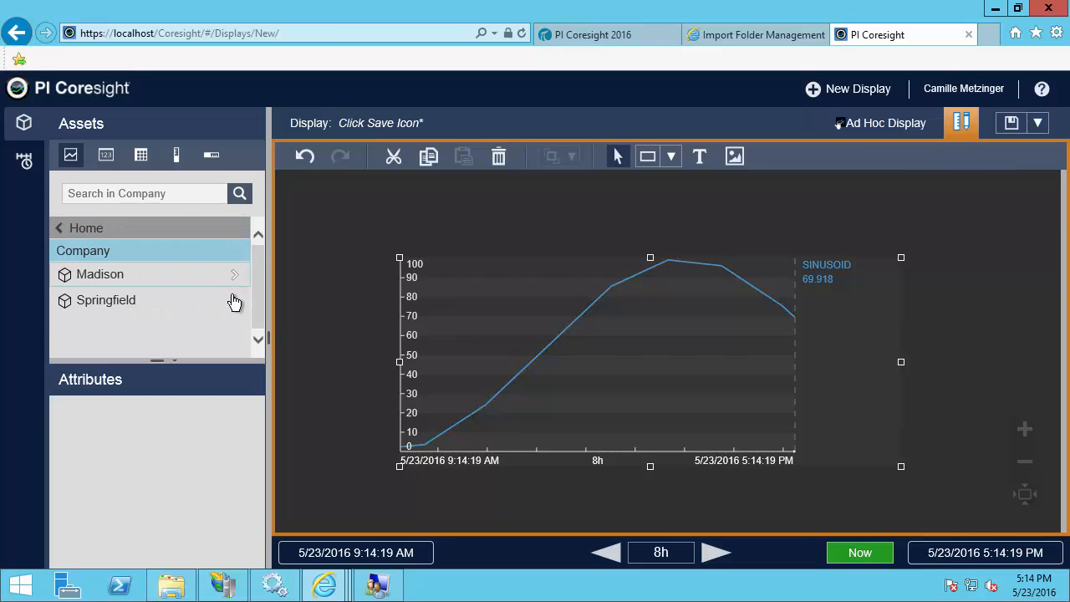
pyautogui.click(234, 280)
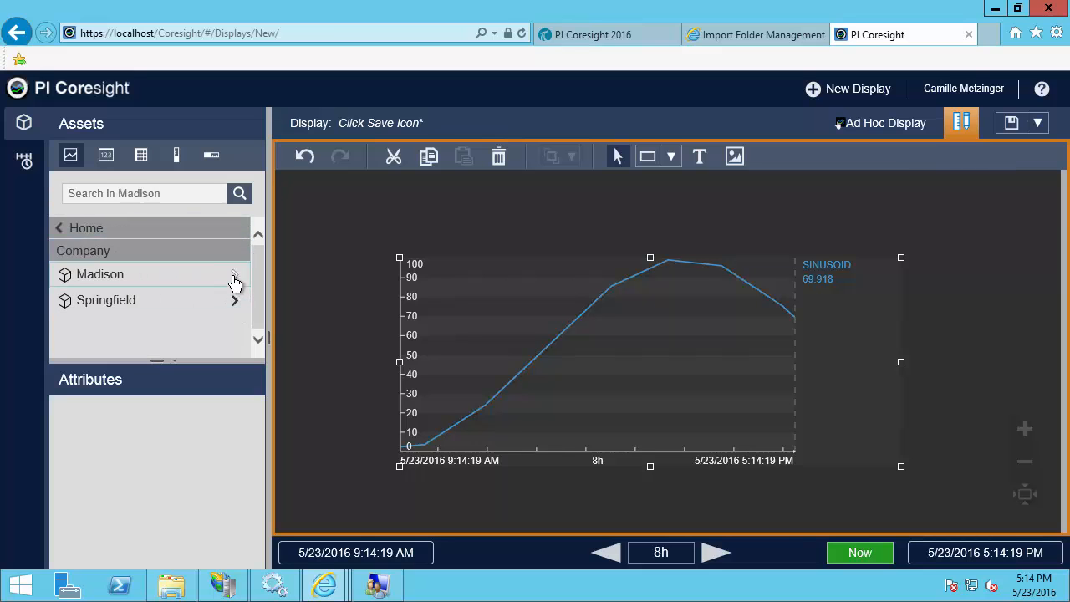
pyautogui.click(221, 303)
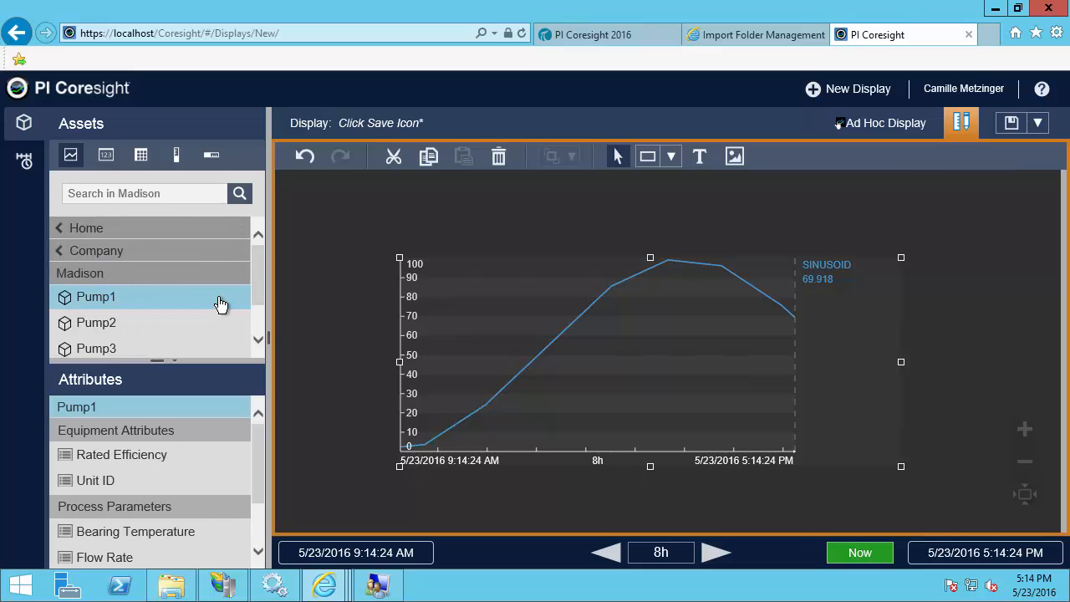
pyautogui.click(163, 536)
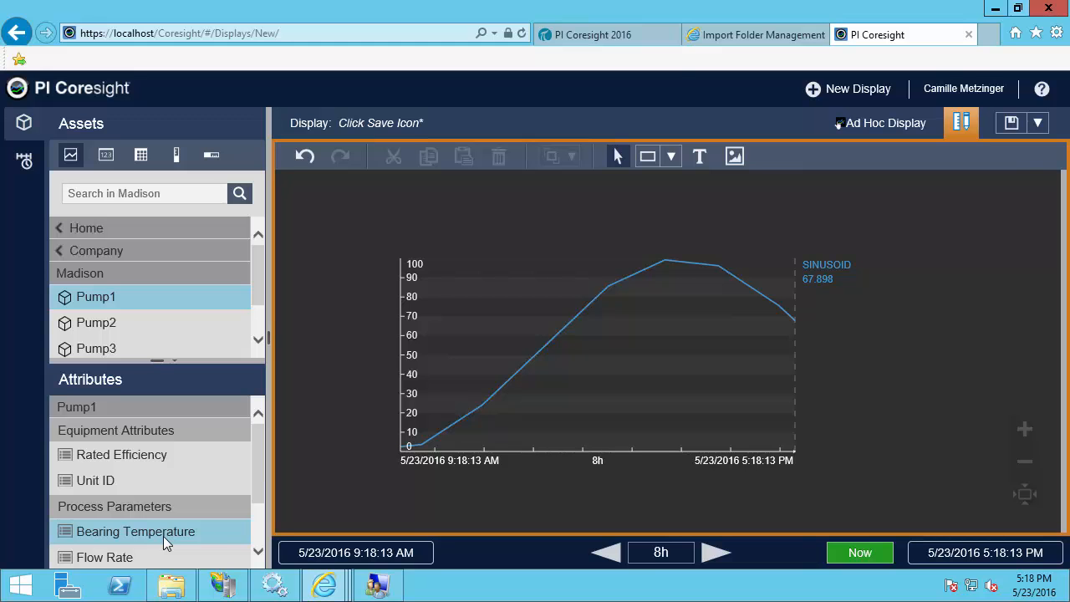
# Open the Phase 5: Setting up Kerberos delegation topic in the PI Coresight 2016 Live Library documentation
pyautogui.click(644, 36)
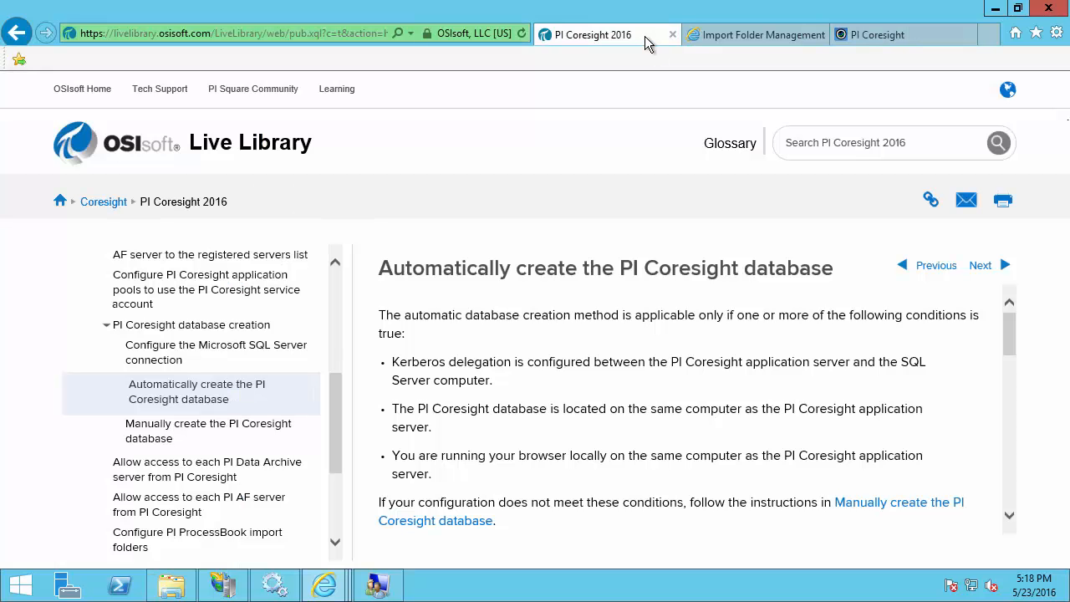
pyautogui.moveTo(333, 430); pyautogui.dragTo(335, 478)
pyautogui.click(306, 442)
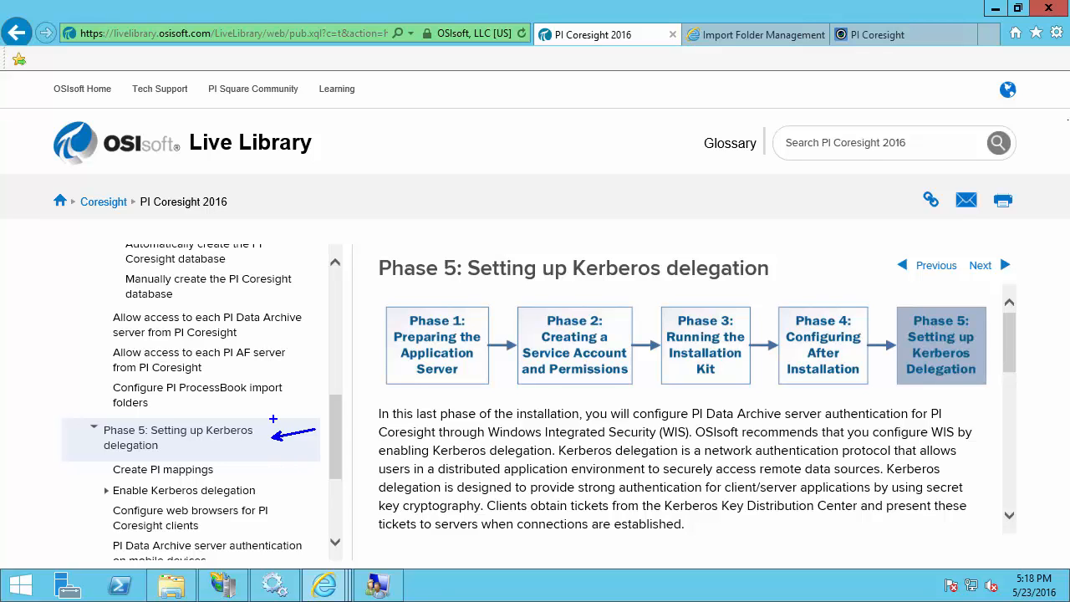
# Minimize the browser and open the SPNs text file from the C: drive in Notepad to view the setspn commands
pyautogui.click(995, 10)
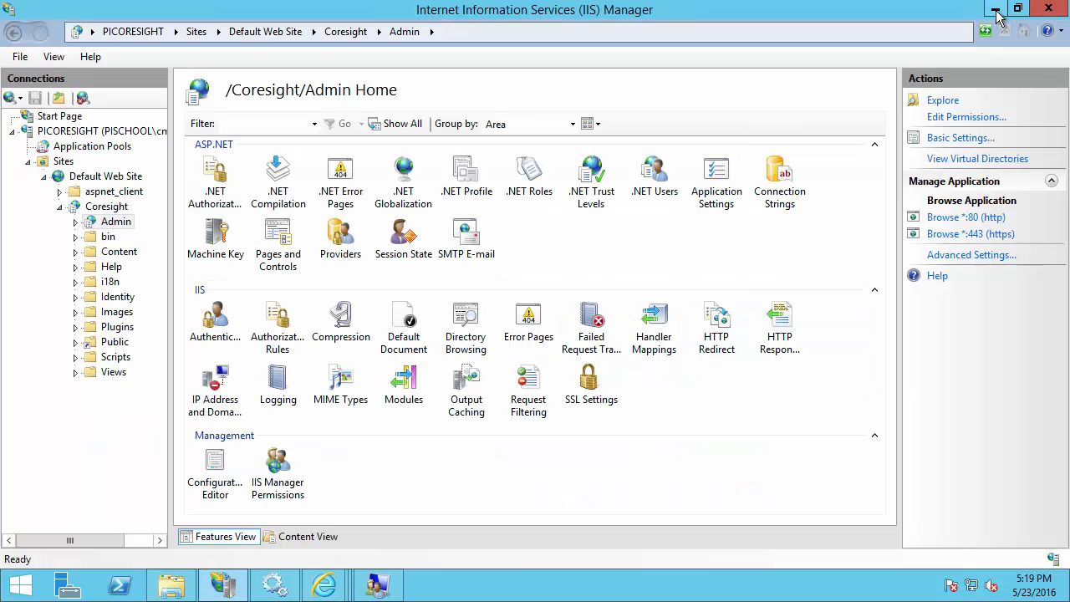
pyautogui.click(178, 587)
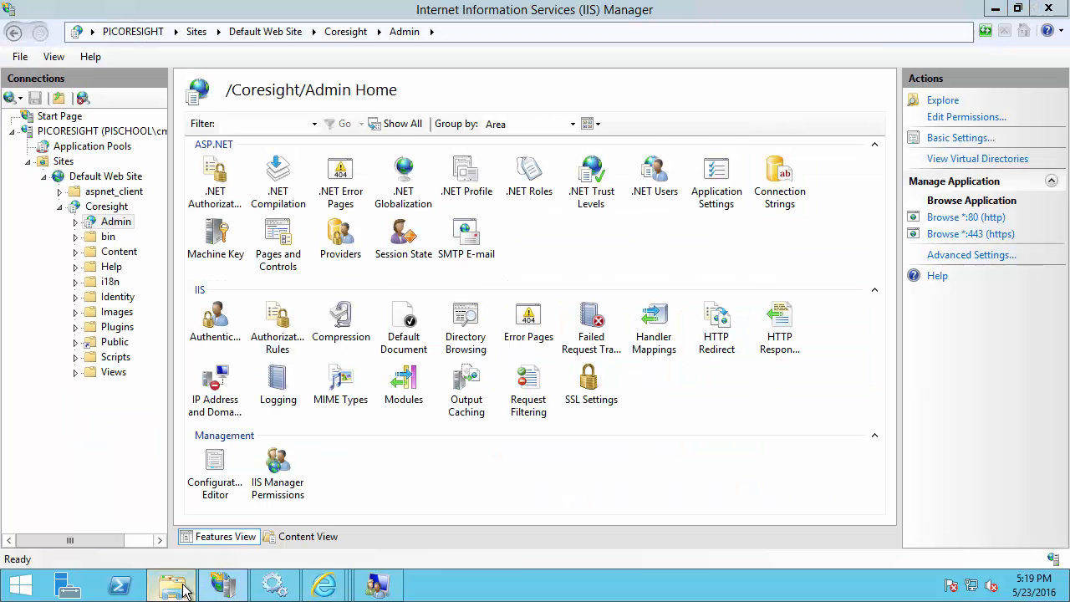
pyautogui.click(308, 226)
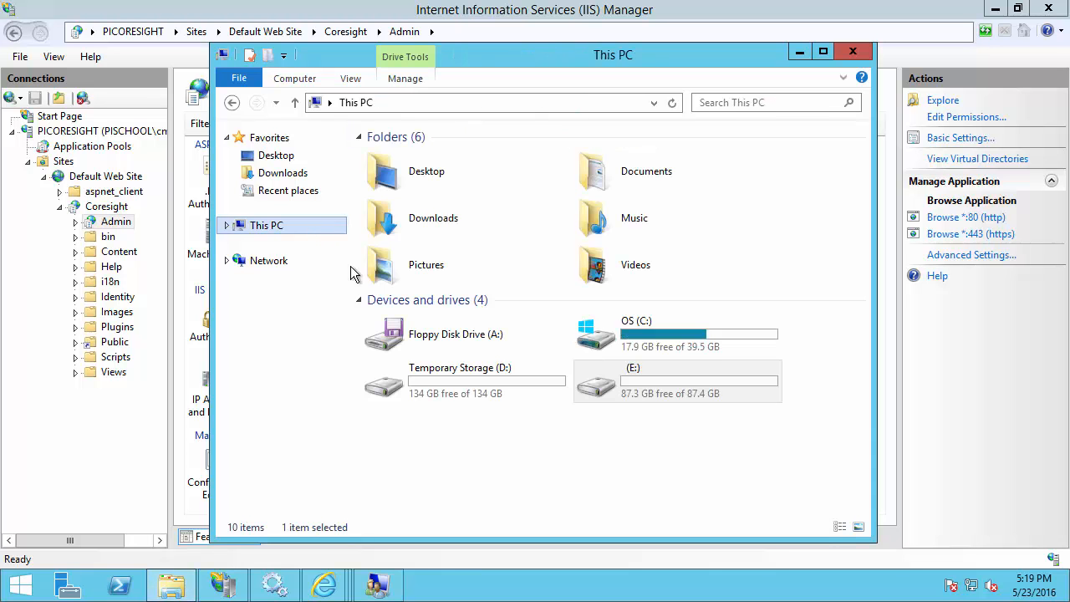
pyautogui.doubleClick(635, 327)
pyautogui.doubleClick(430, 312)
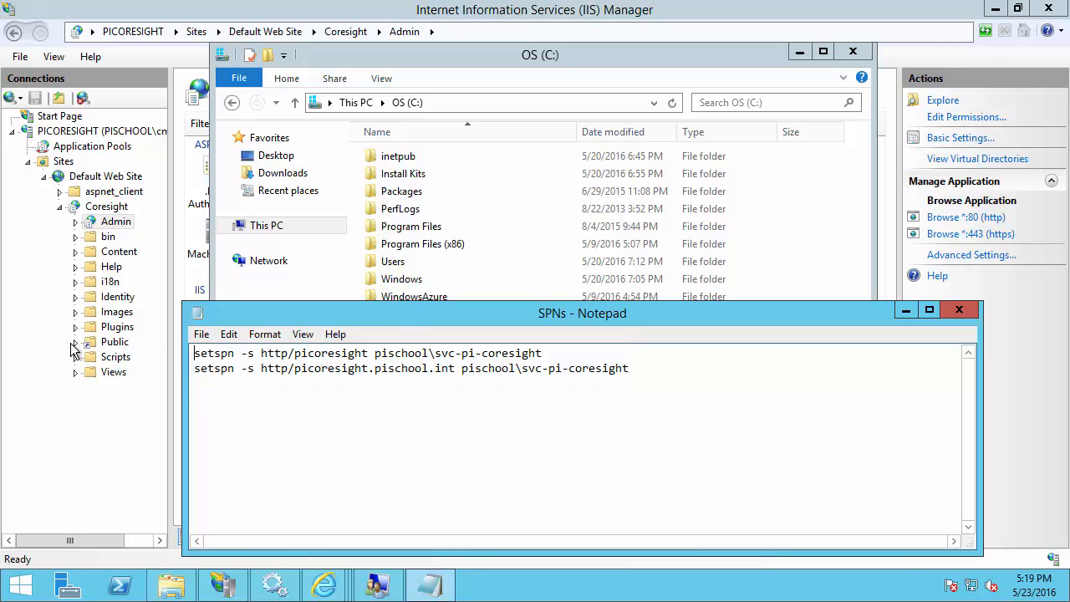
# Find Command Prompt by searching for cmd and run it as administrator
pyautogui.press('super')
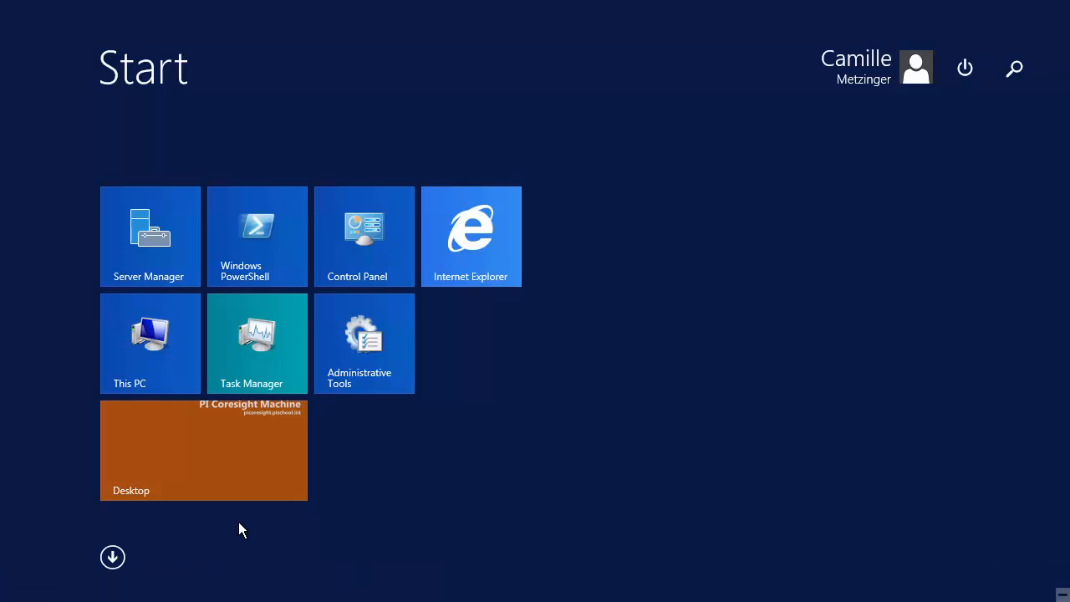
pyautogui.write('cmd')
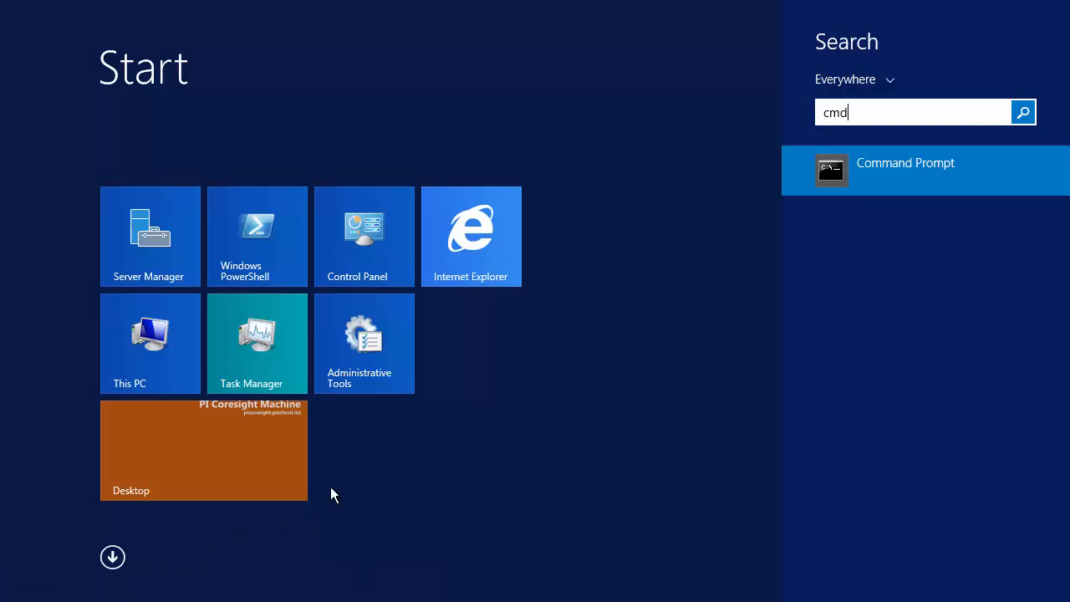
pyautogui.rightClick(881, 168)
pyautogui.click(881, 169)
pyautogui.rightClick(881, 169)
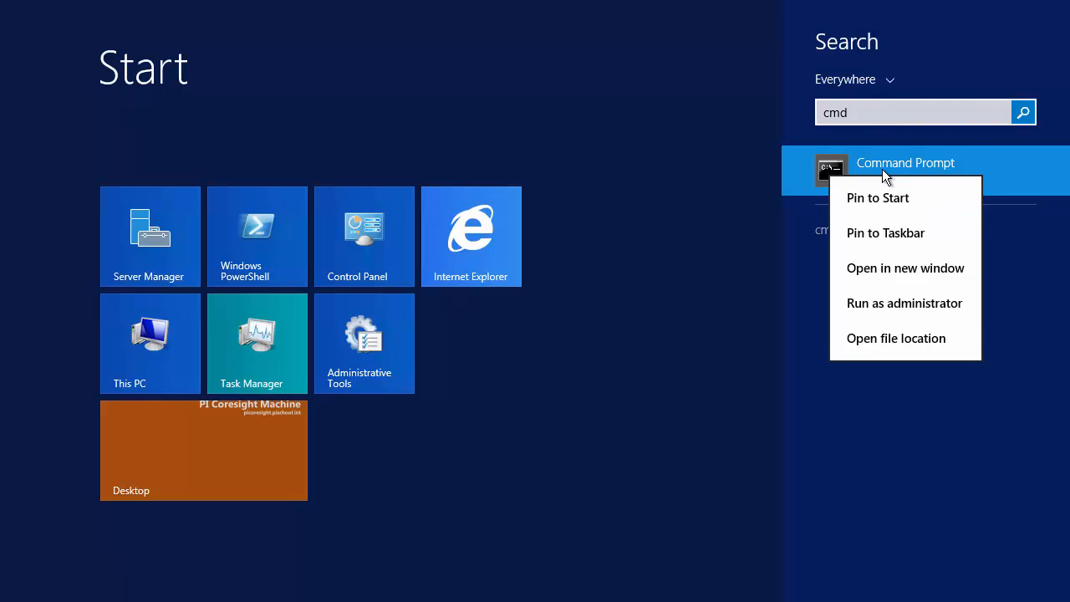
pyautogui.click(905, 298)
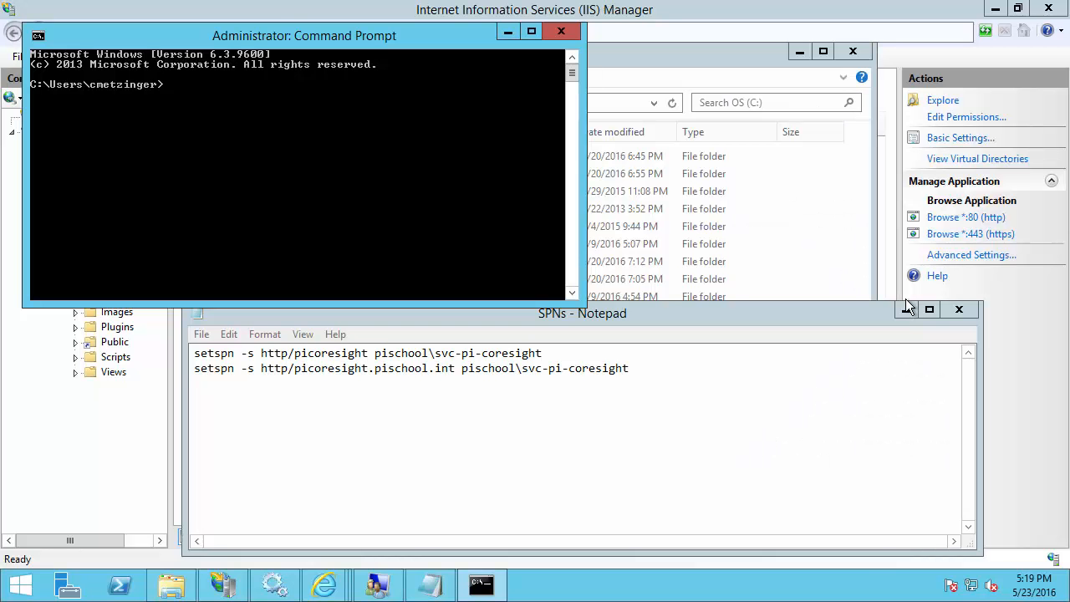
# List the service account's SPNs with setspn -l pischool\svc-pi-coresight and compare them with the commands in the SPNs file
pyautogui.write('setspn -l pischool\\svc-pi-coresight')
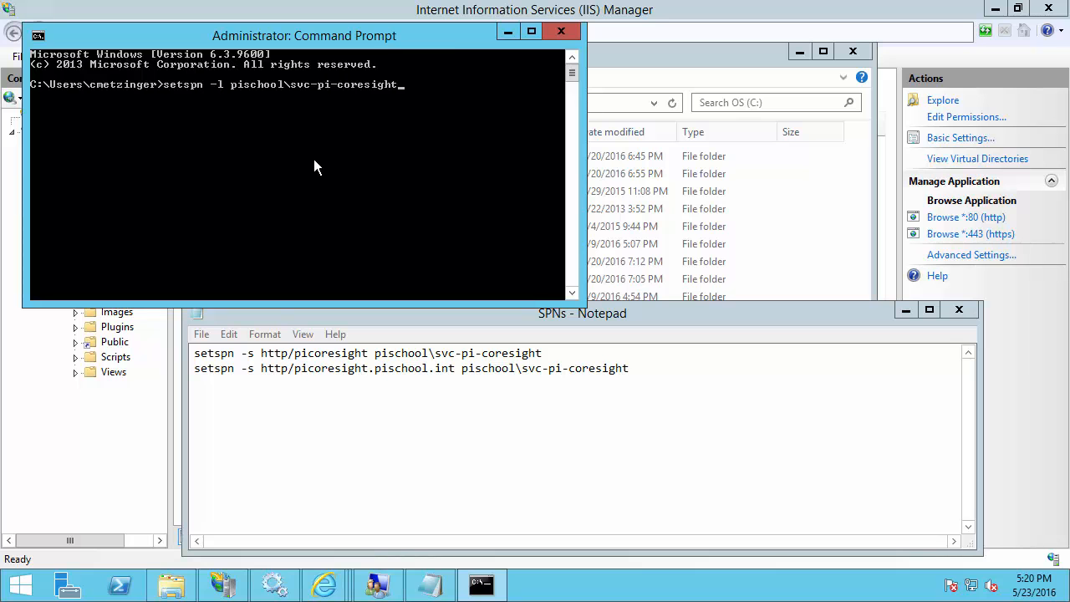
pyautogui.press('Return')
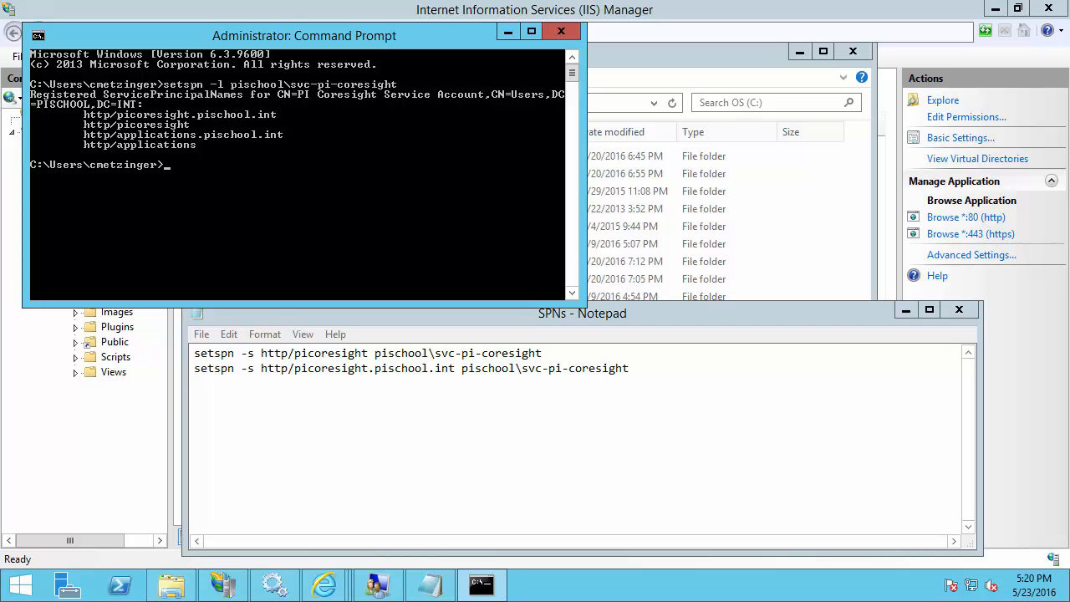
pyautogui.moveTo(72, 109)
pyautogui.mouseDown()
pyautogui.moveTo(147, 132)
pyautogui.moveTo(289, 138)
pyautogui.mouseUp()
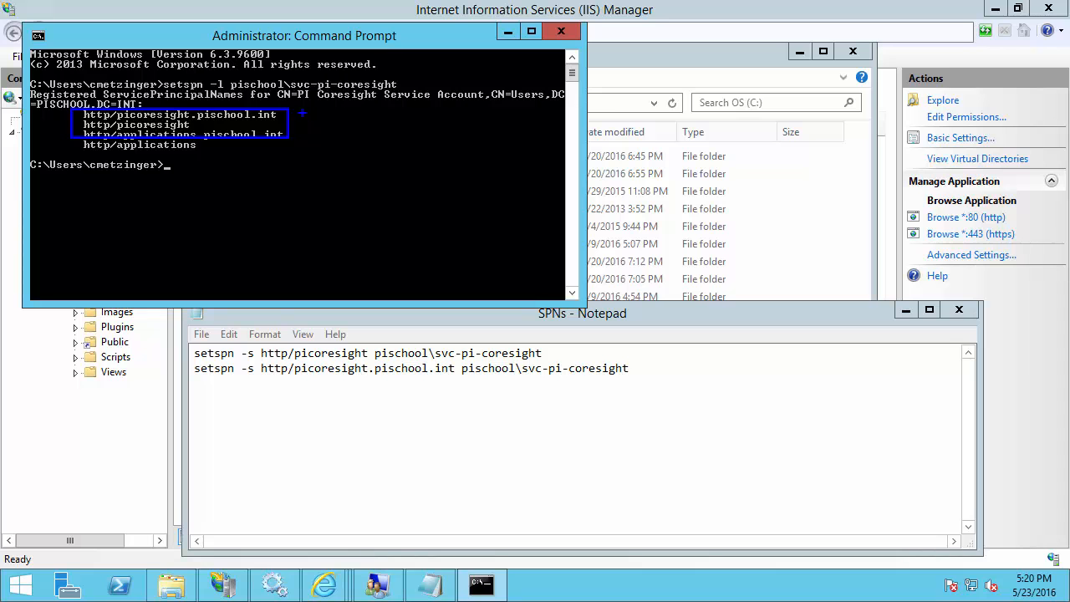
pyautogui.moveTo(300, 112)
pyautogui.mouseDown()
pyautogui.moveTo(337, 113)
pyautogui.moveTo(316, 128)
pyautogui.moveTo(337, 127)
pyautogui.mouseUp()
pyautogui.press('Escape')
pyautogui.click(623, 313)
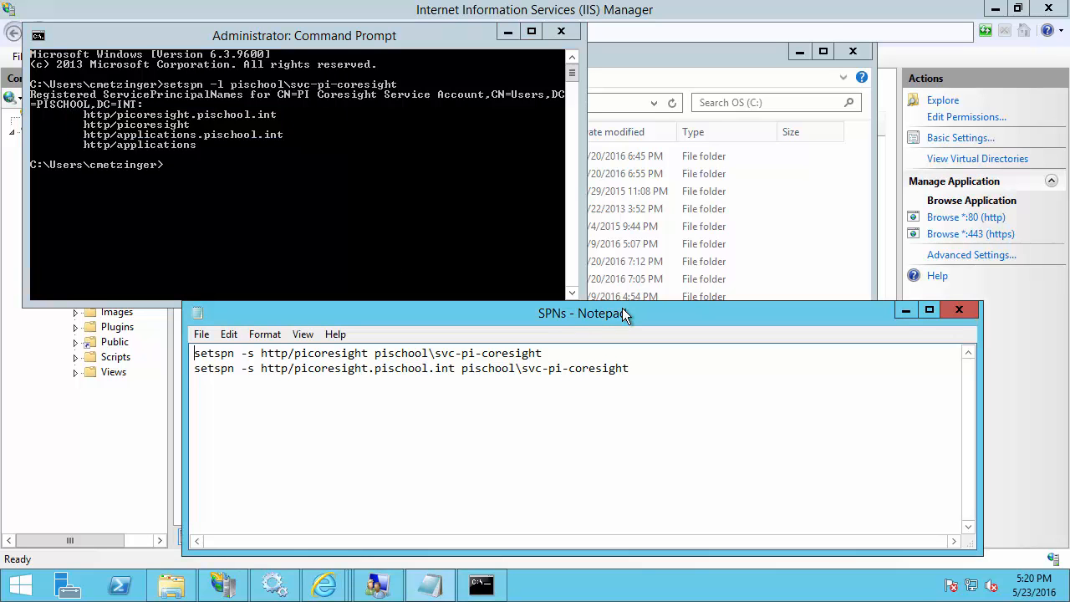
pyautogui.hotkey('ctrl', '2')
pyautogui.moveTo(556, 352)
pyautogui.mouseDown()
pyautogui.moveTo(611, 350)
pyautogui.moveTo(683, 369)
pyautogui.mouseUp()
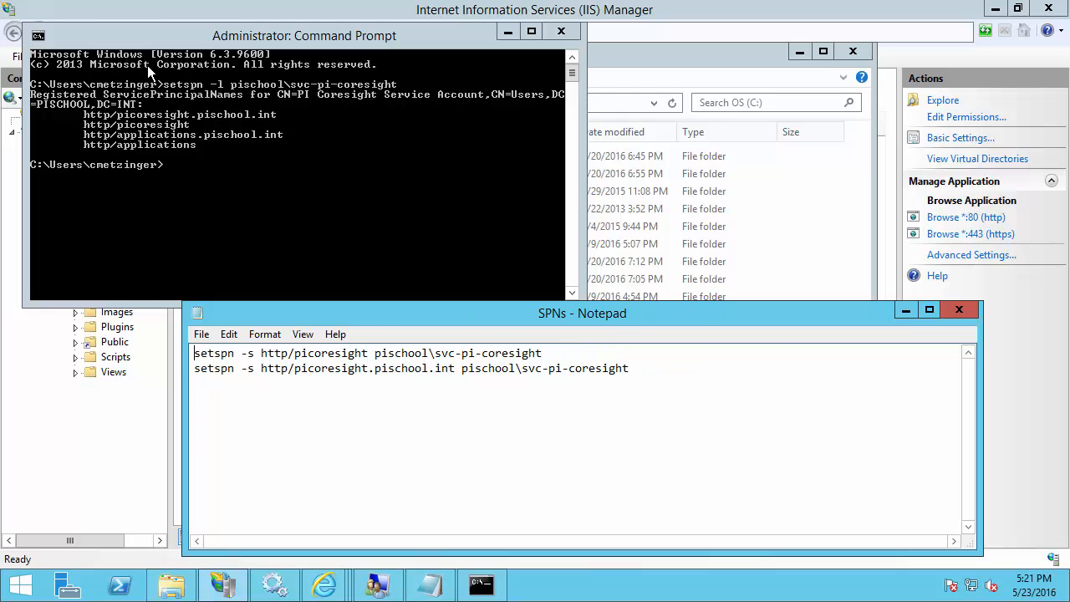
# In IIS Manager, open the advanced settings of Windows Authentication for the Coresight application
pyautogui.click(149, 11)
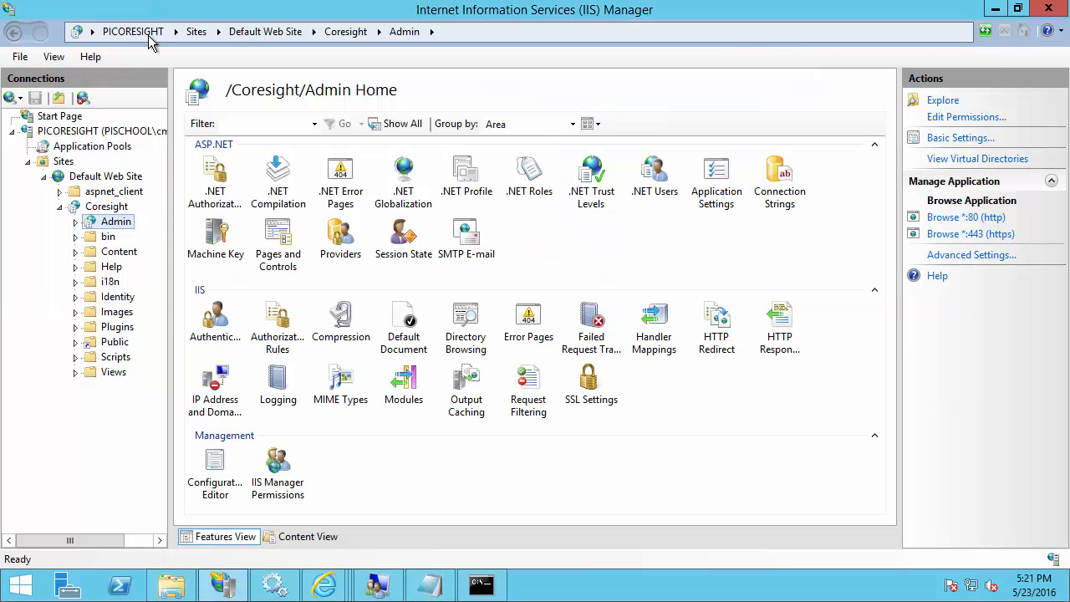
pyautogui.click(115, 208)
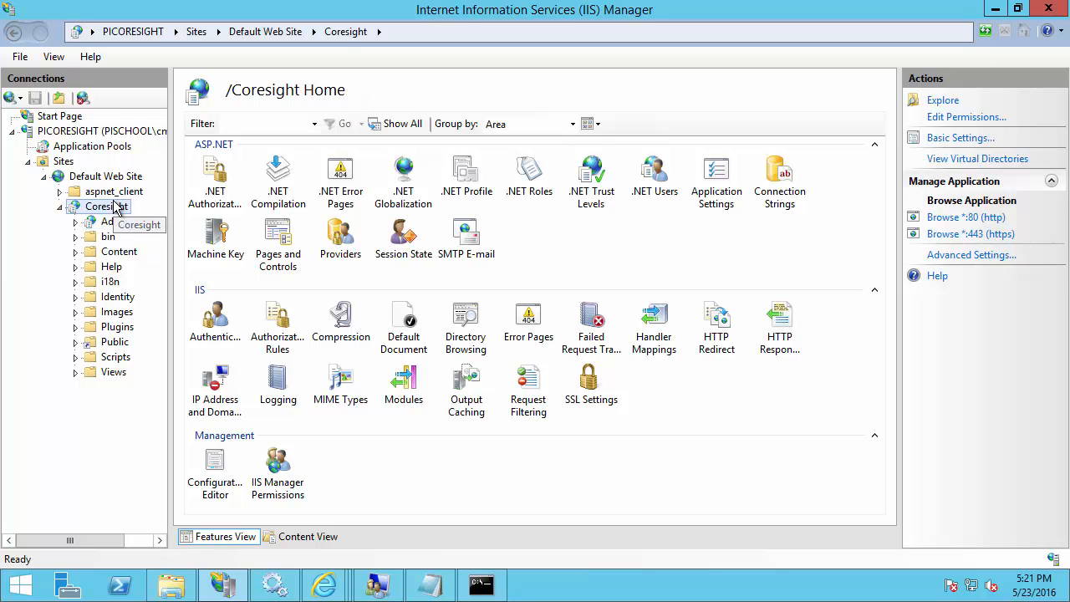
pyautogui.doubleClick(215, 316)
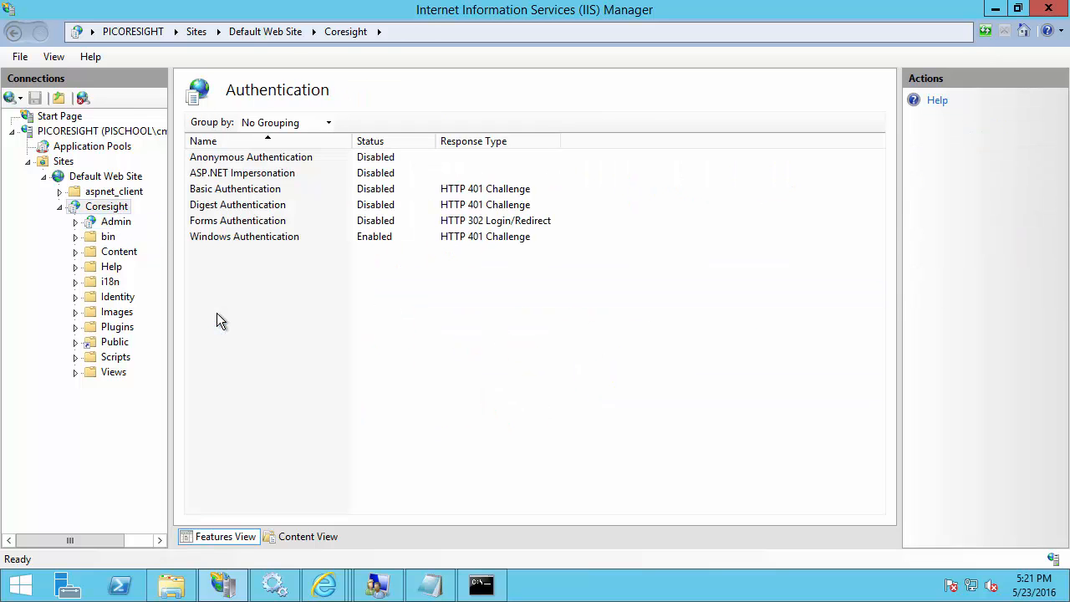
pyautogui.click(276, 239)
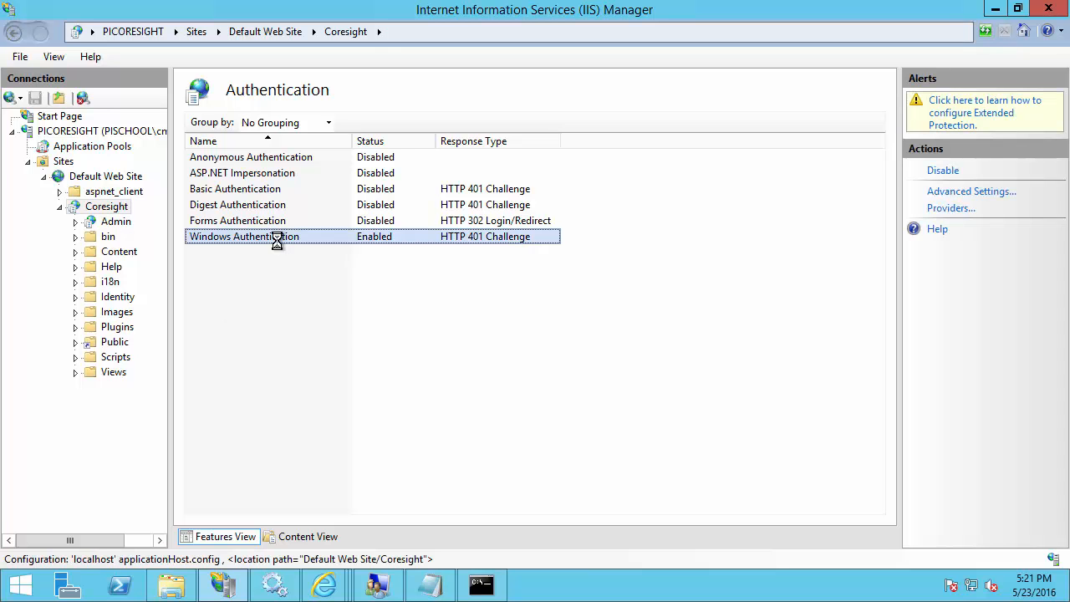
pyautogui.rightClick(283, 237)
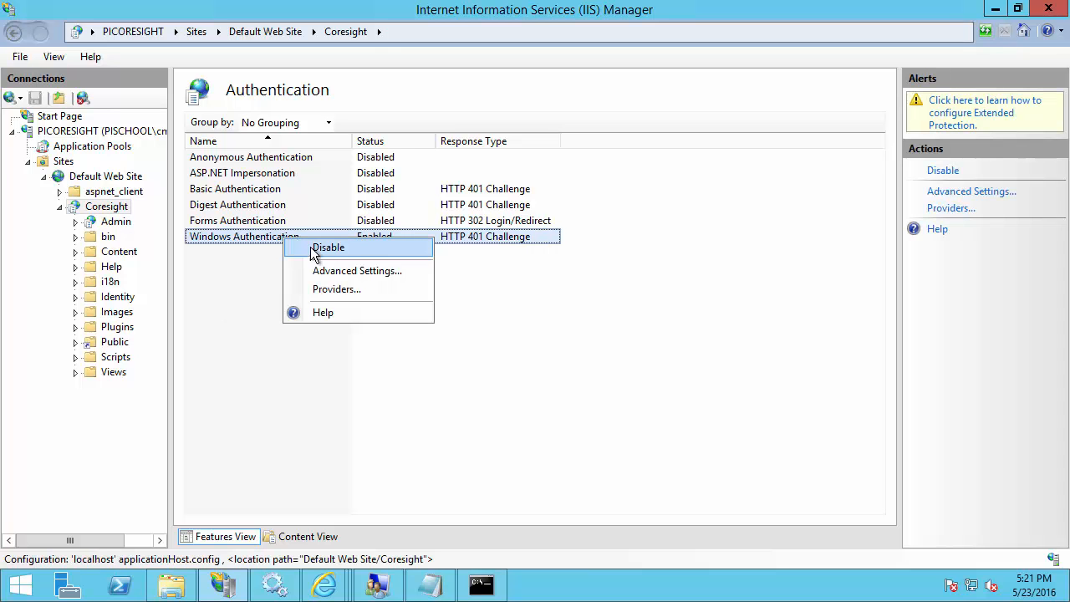
pyautogui.click(348, 276)
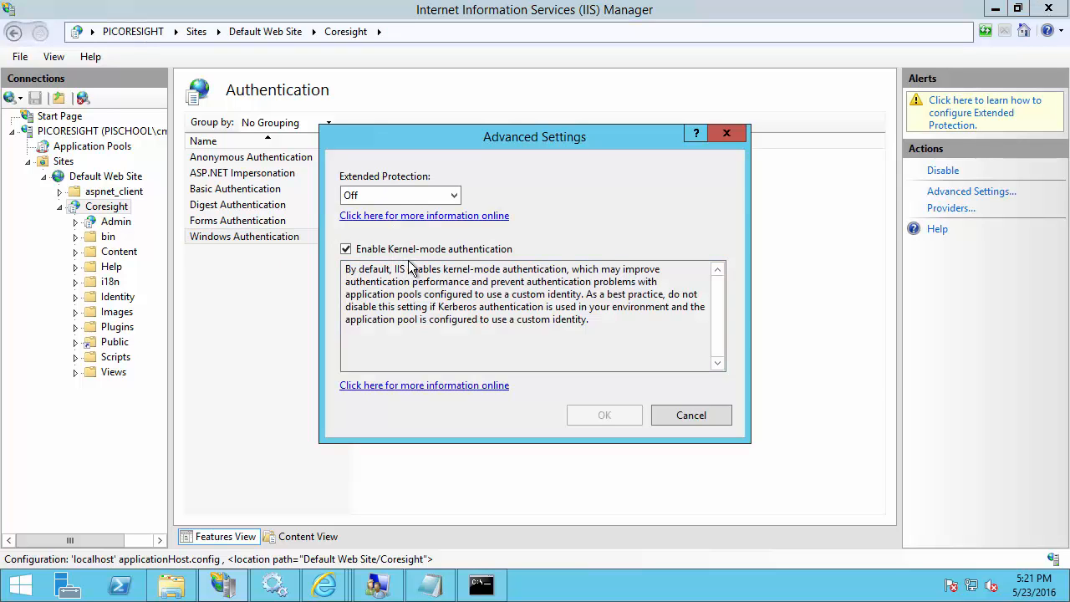
# Disable kernel-mode authentication for Coresight's Windows Authentication and apply the change
pyautogui.hotkey('ctrl', '2')
pyautogui.moveTo(336, 239)
pyautogui.mouseDown()
pyautogui.moveTo(376, 262)
pyautogui.moveTo(528, 262)
pyautogui.mouseUp()
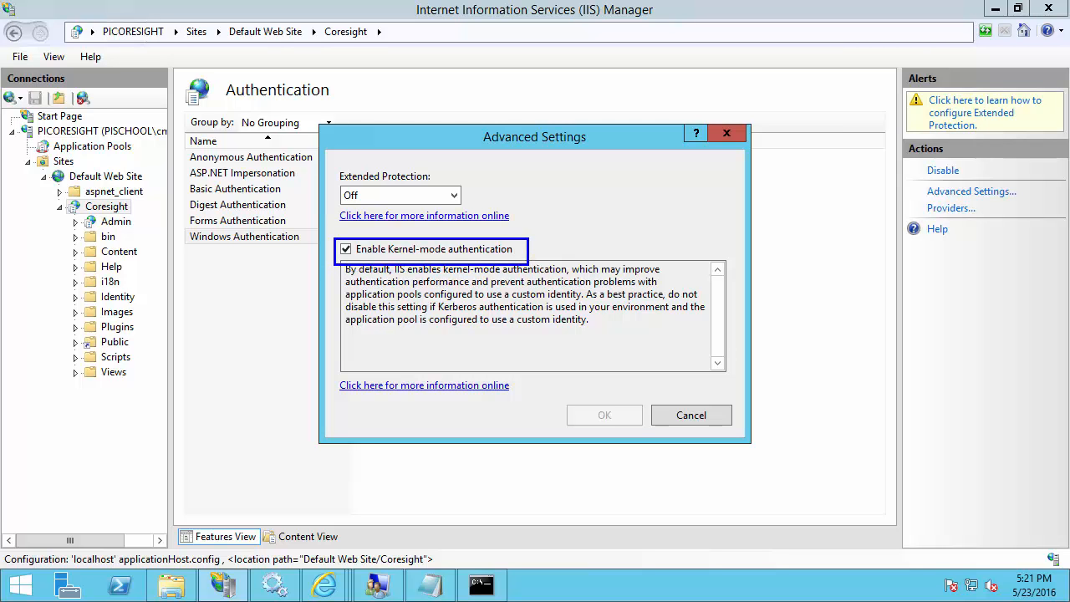
pyautogui.press('Escape')
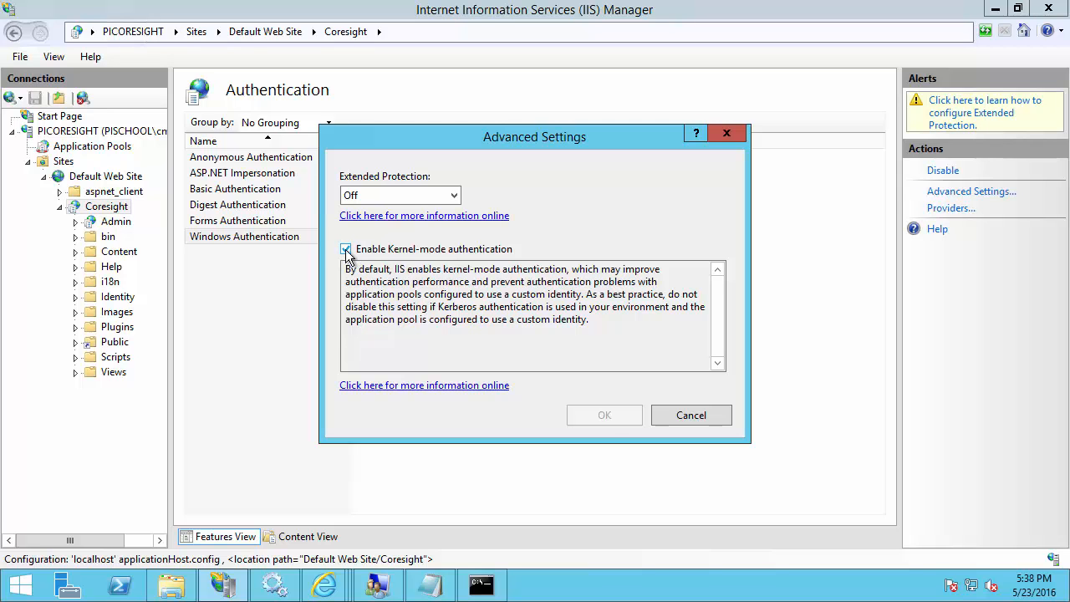
pyautogui.click(345, 249)
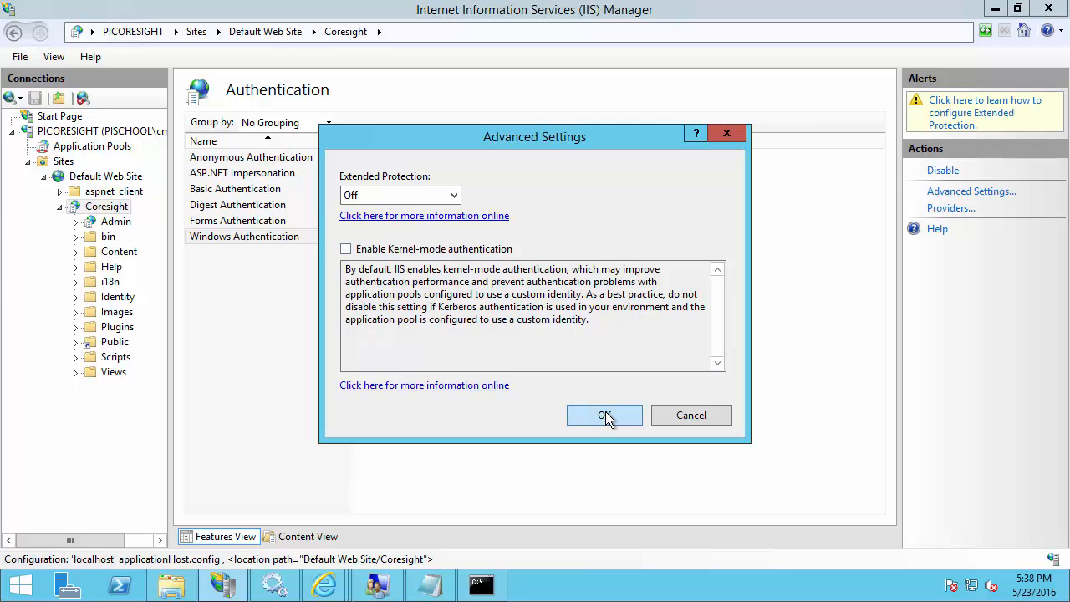
pyautogui.click(605, 414)
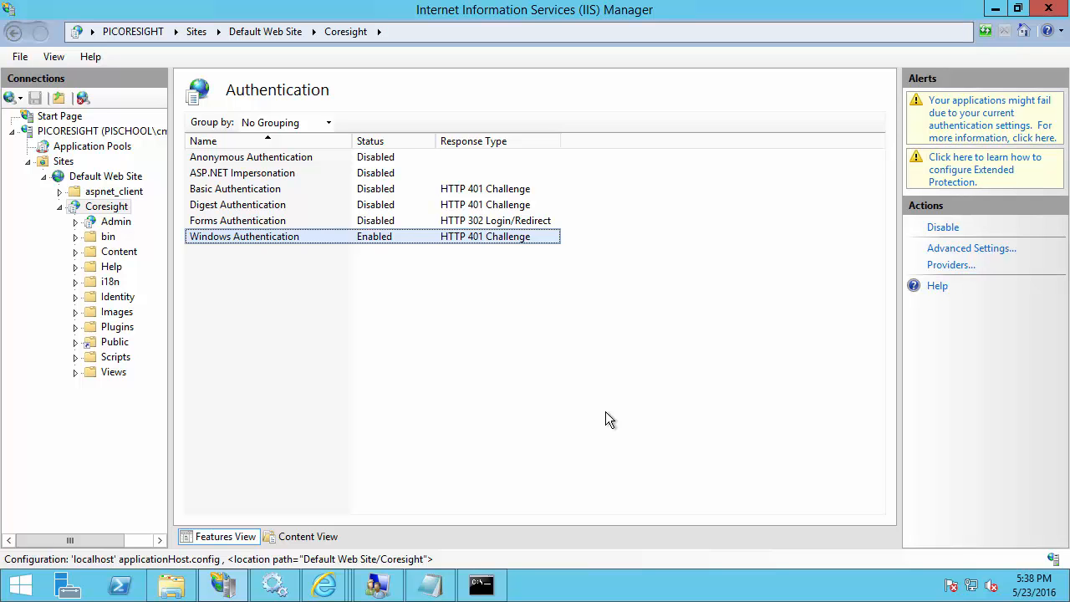
# Restart IIS by running iisreset in the administrator Command Prompt
pyautogui.click(482, 585)
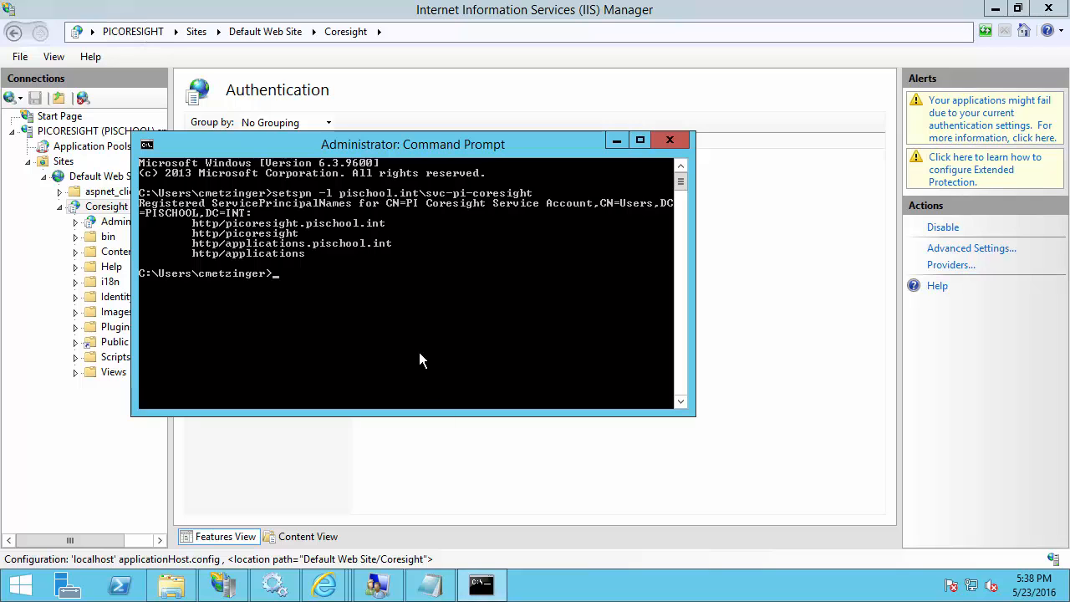
pyautogui.write('iisreset')
pyautogui.press('Return')
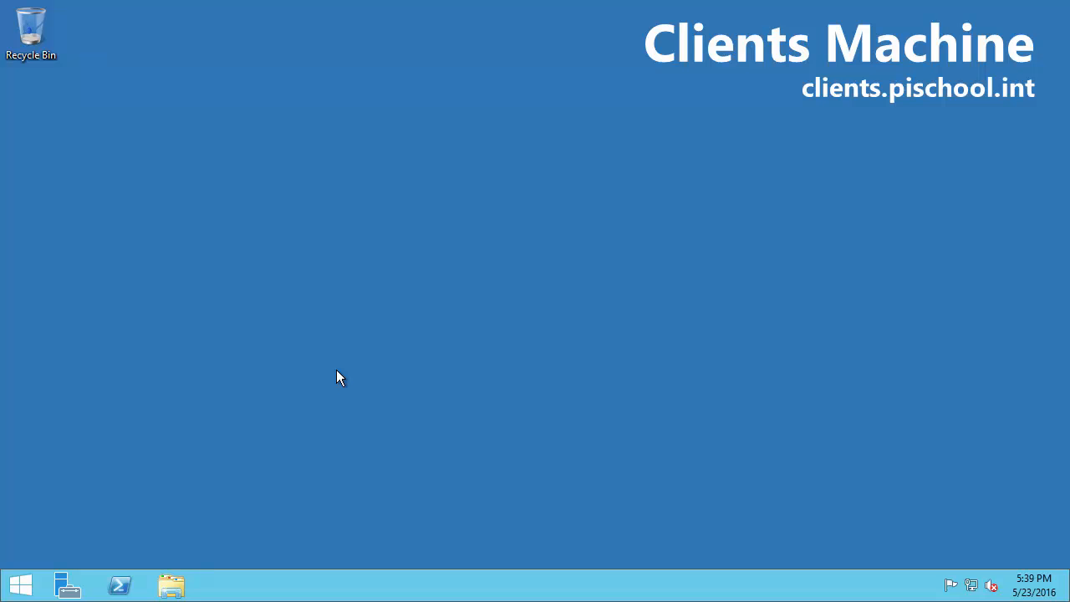
pyautogui.click(22, 578)
pyautogui.click(467, 275)
pyautogui.click(285, 35)
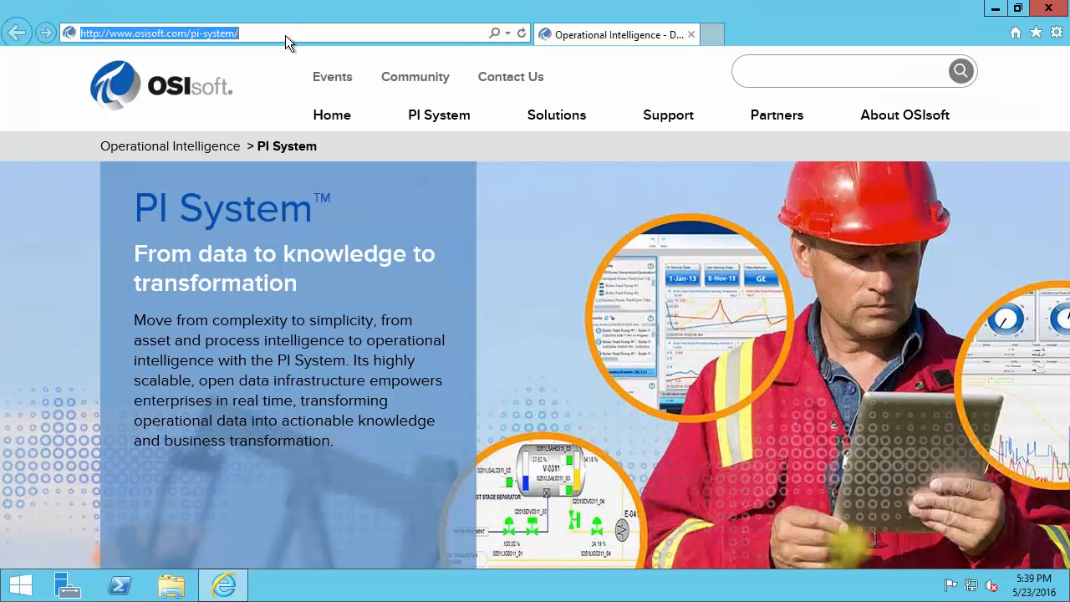
pyautogui.write('http://picoresight/')
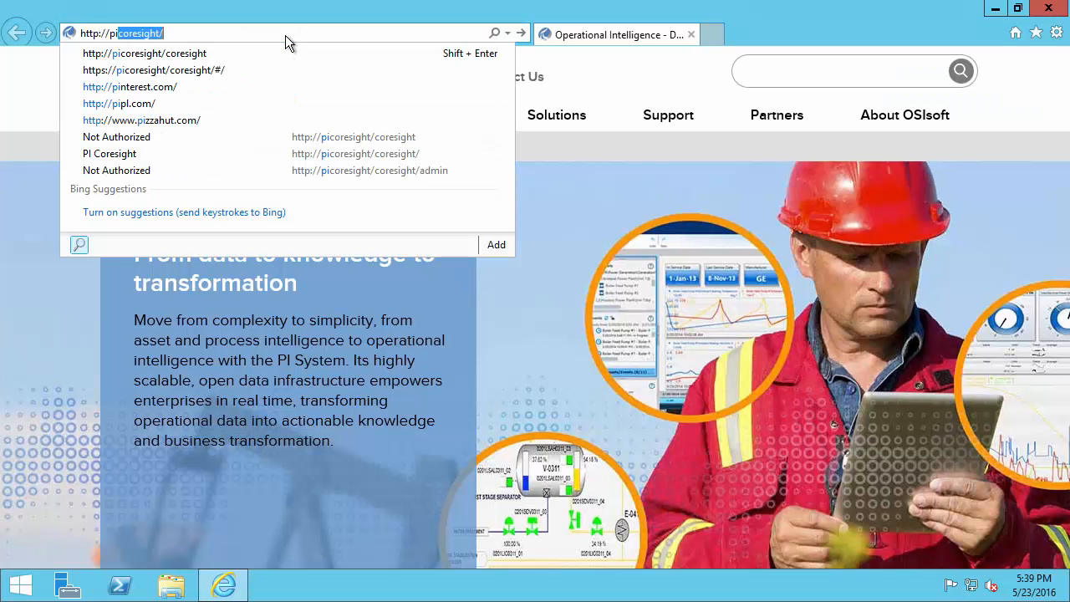
pyautogui.click(259, 50)
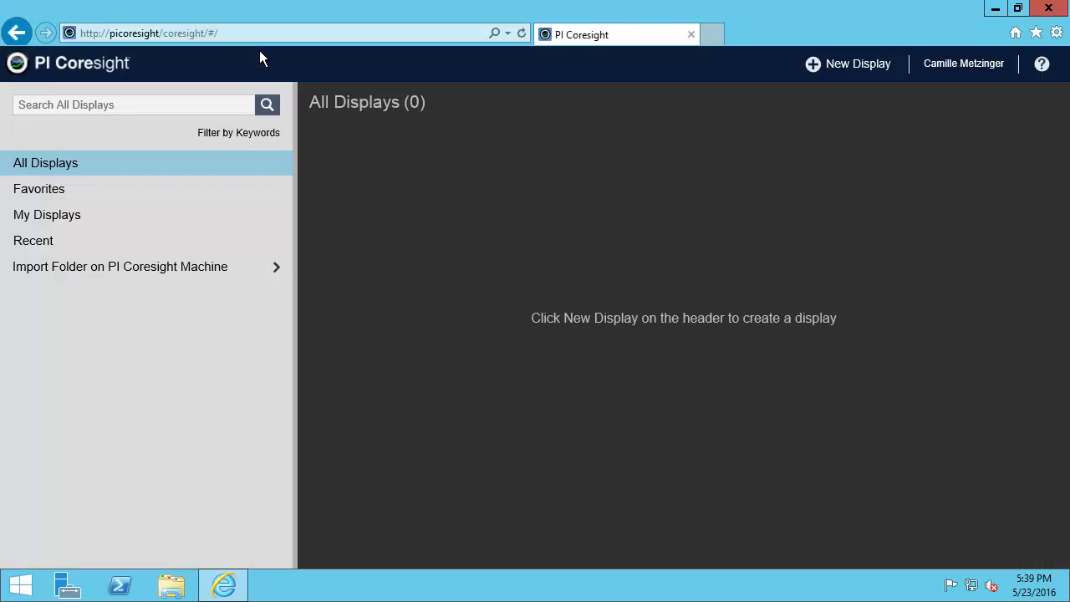
# Create a new display and add a trend of the SINUSOID tag, found by searching the assets for "sinusoid"
pyautogui.click(852, 73)
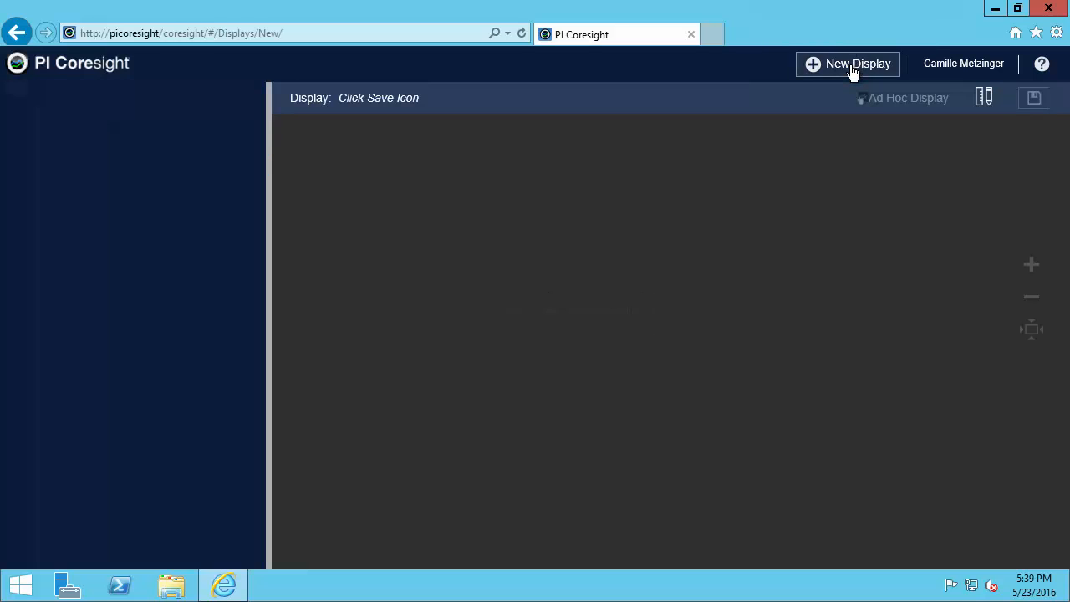
pyautogui.click(178, 172)
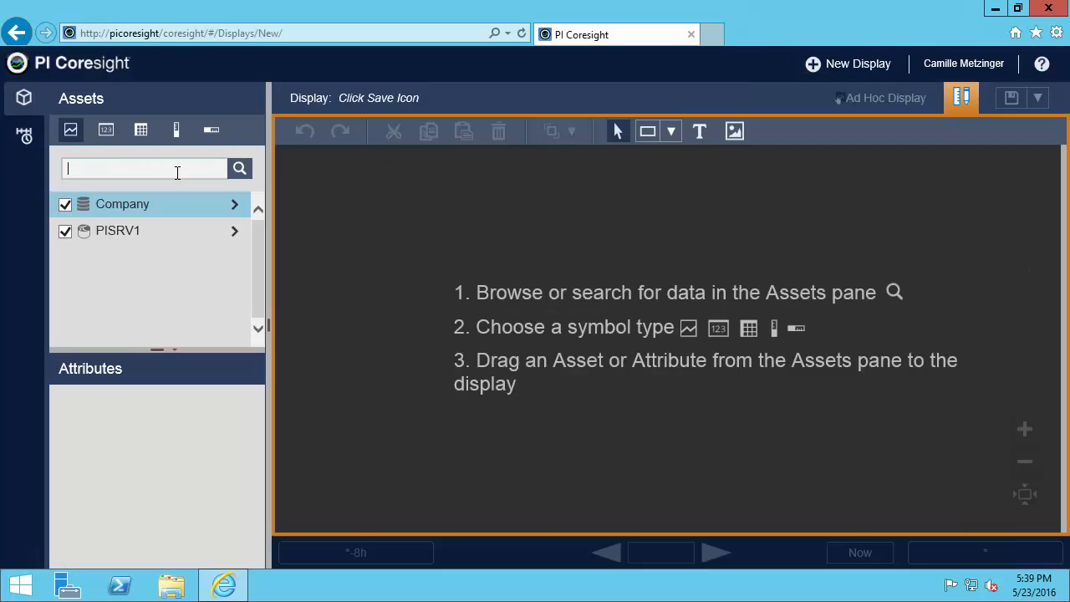
pyautogui.write('sinusoid')
pyautogui.press('Return')
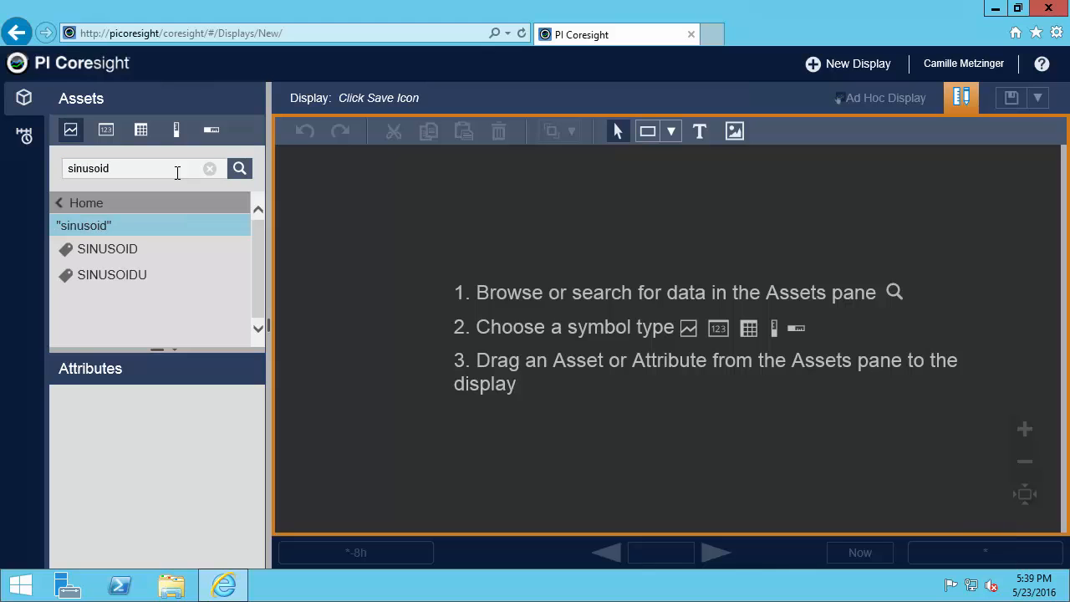
pyautogui.click(107, 256)
pyautogui.moveTo(107, 256); pyautogui.dragTo(378, 230)
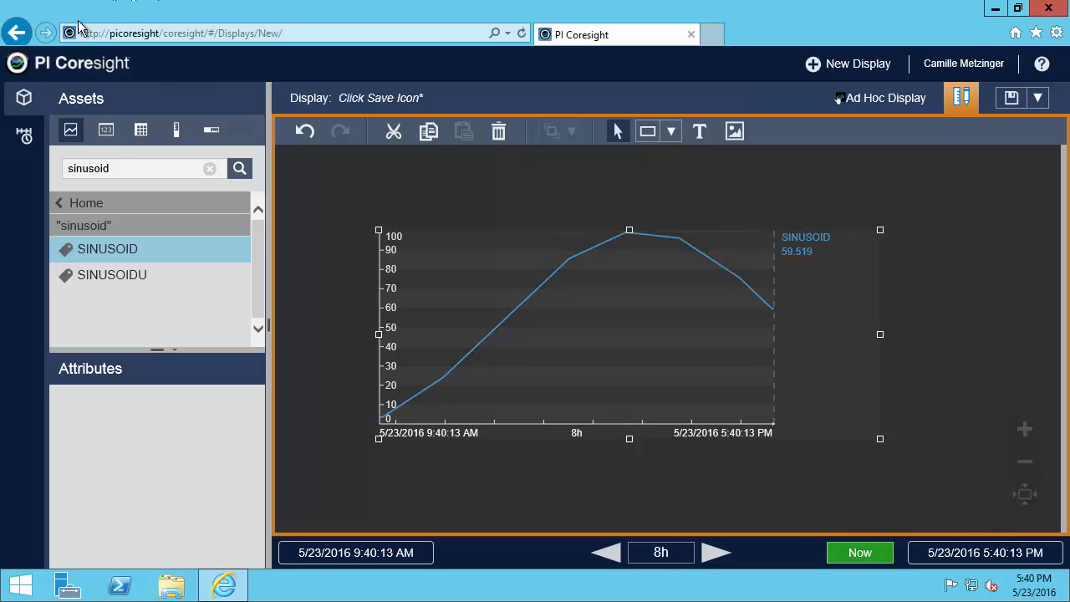
pyautogui.click(300, 34)
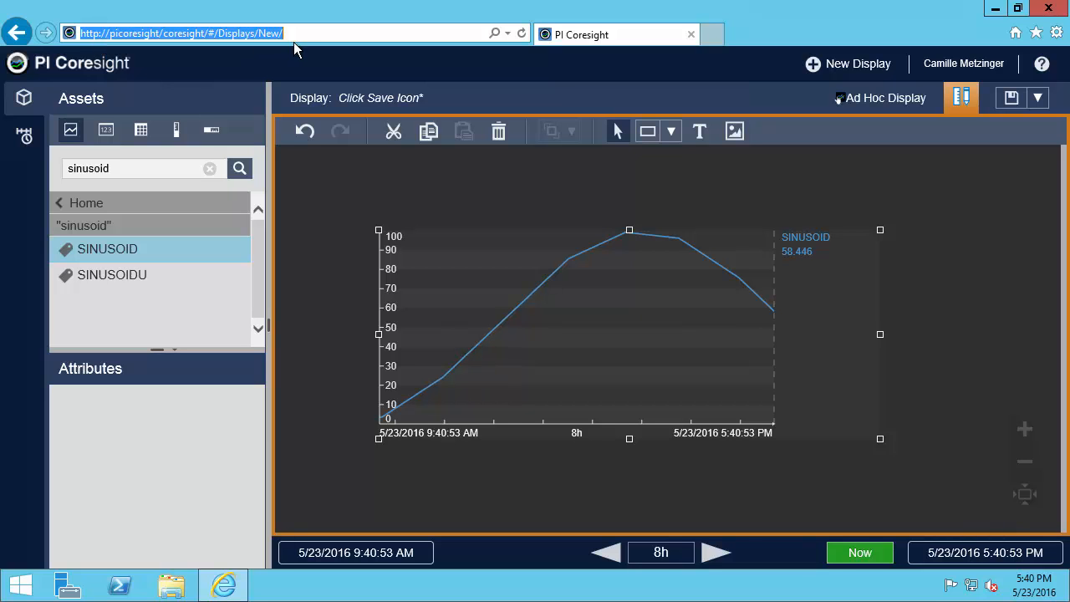
pyautogui.moveTo(213, 35); pyautogui.dragTo(14, 30)
pyautogui.hotkey('ctrl', 'c')
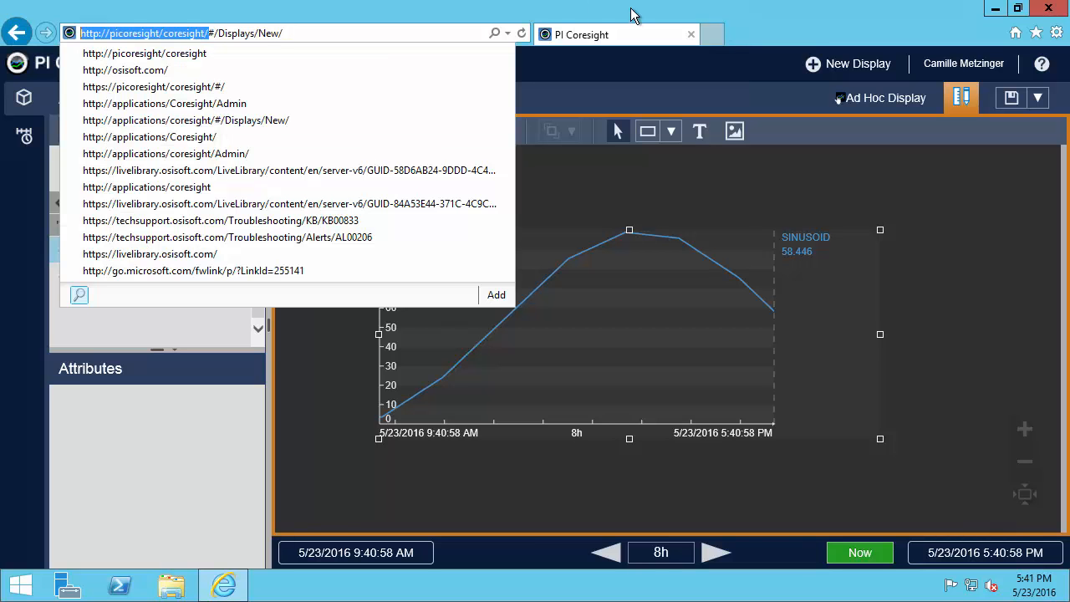
pyautogui.click(721, 31)
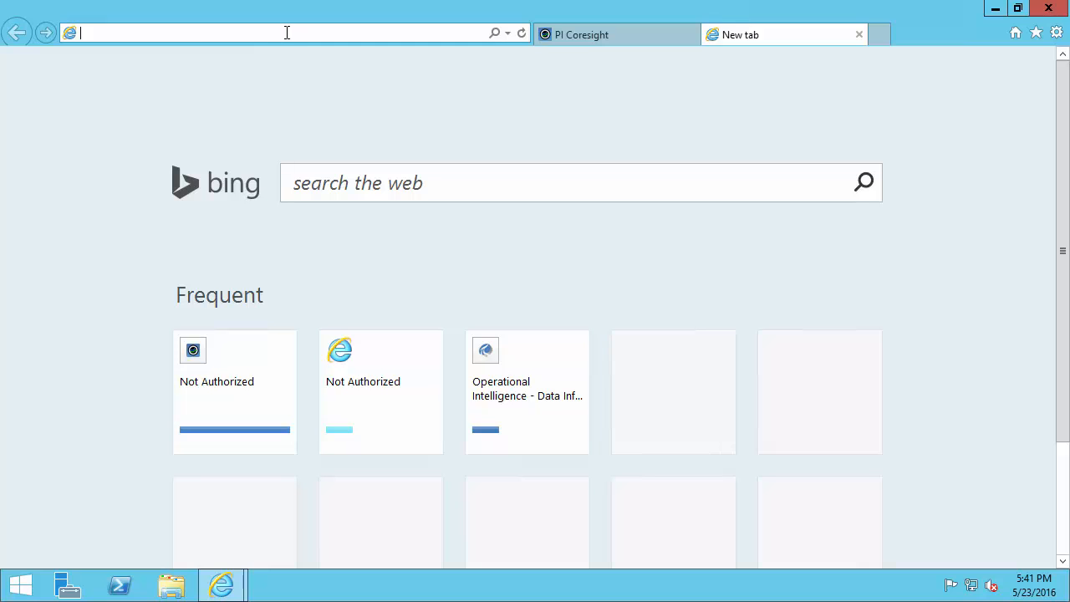
pyautogui.hotkey('ctrl', 'v')
pyautogui.press('Left')
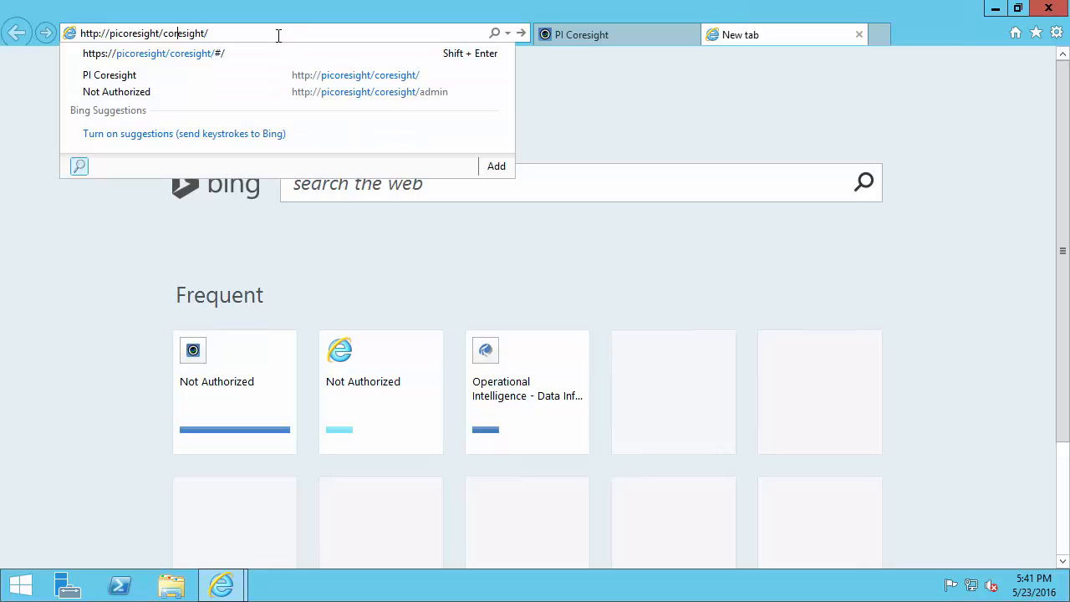
pyautogui.press('Left')
pyautogui.write('s')
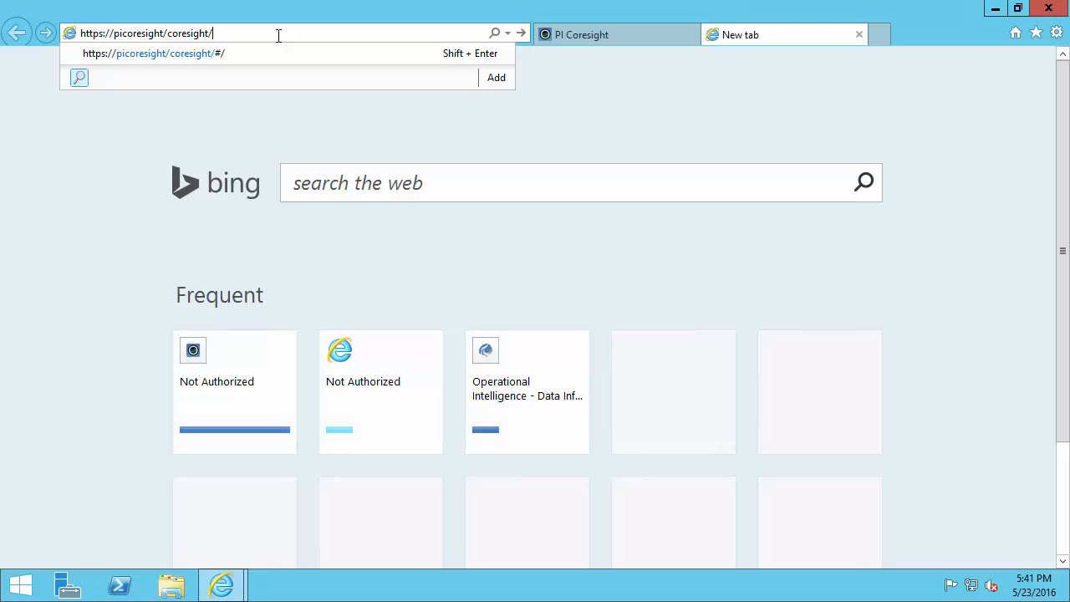
pyautogui.press('Return')
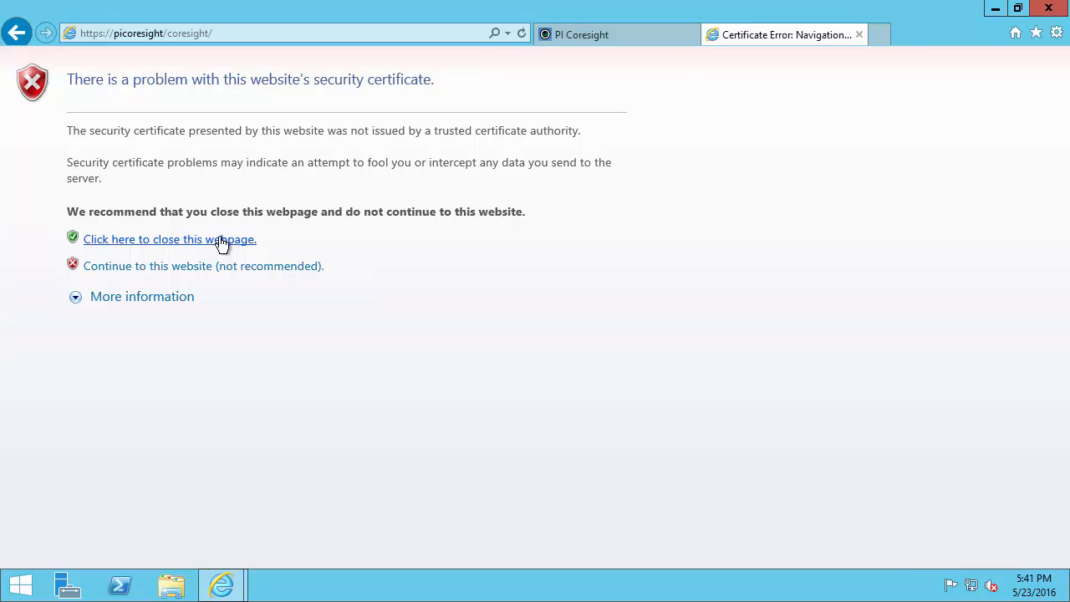
pyautogui.click(213, 271)
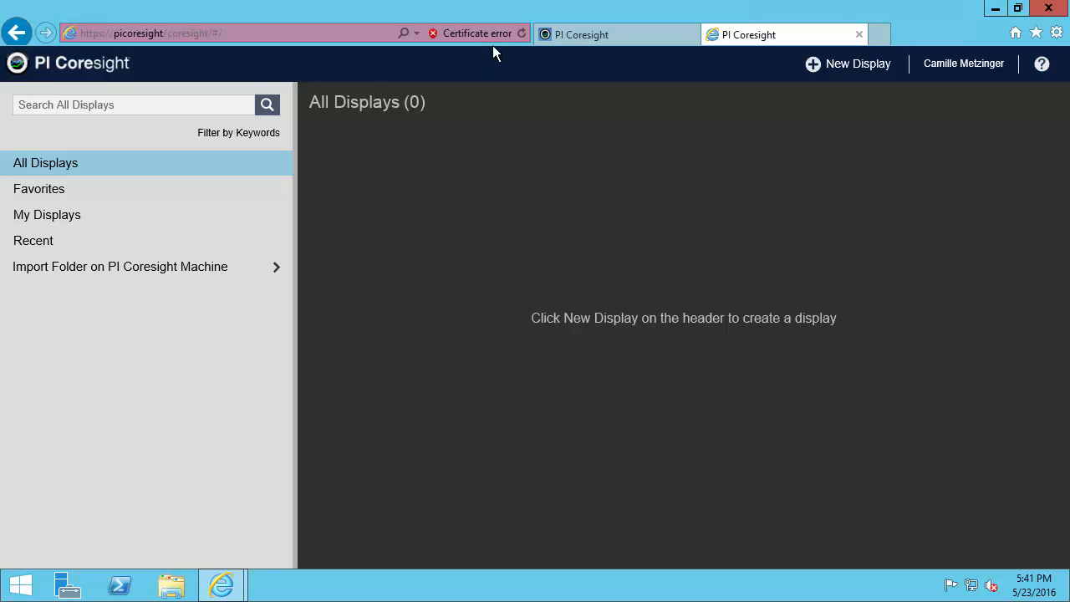
# Return to the unsaved display with the SINUSOID trend and review its asset search results
pyautogui.click(576, 35)
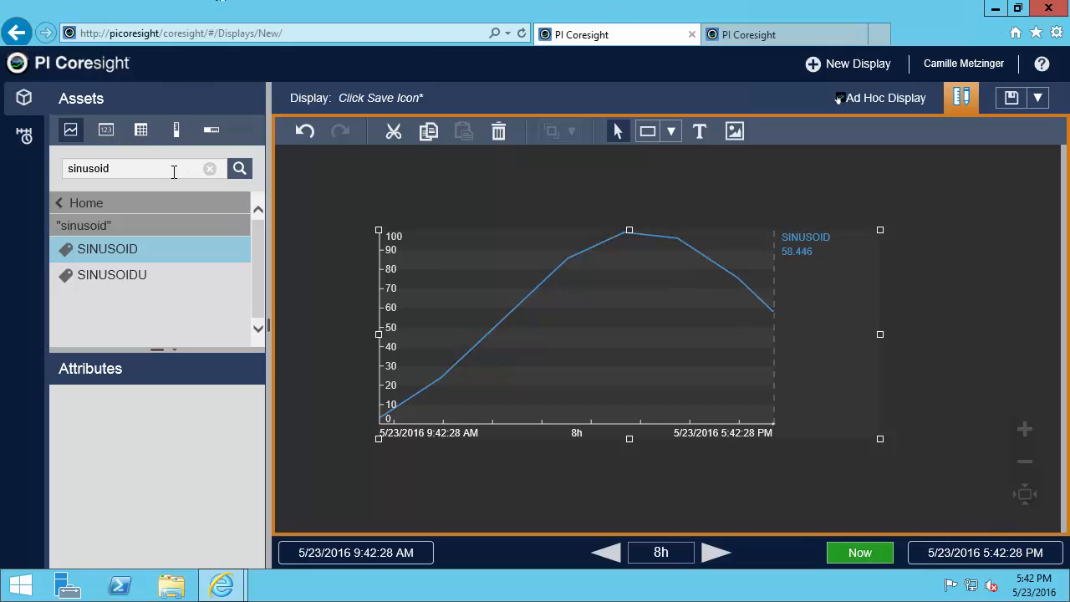
pyautogui.moveTo(50, 156); pyautogui.dragTo(194, 308)
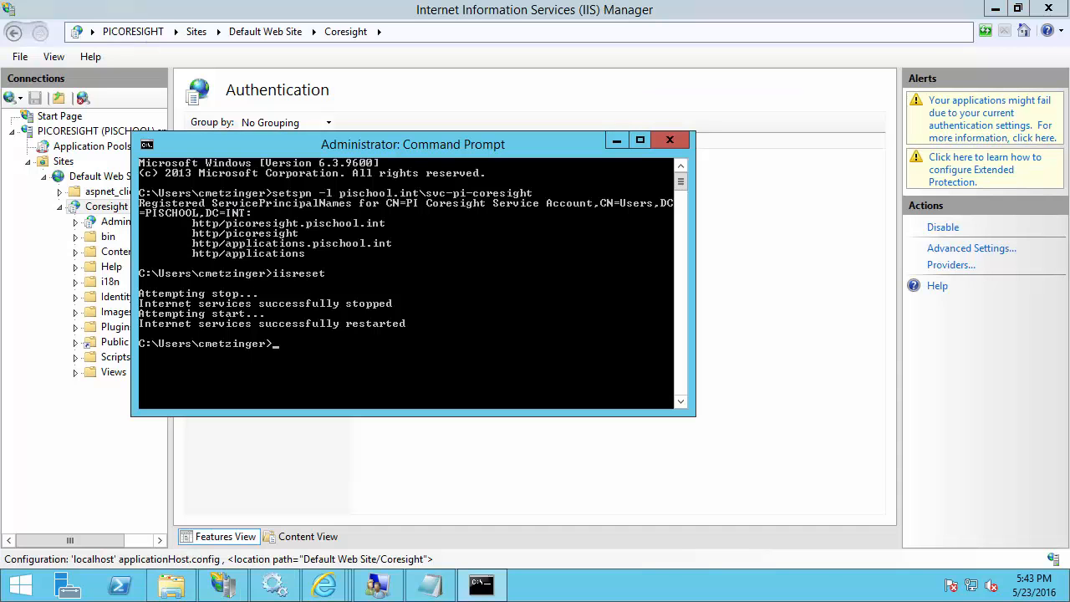
# On the PI Coresight machine, minimize IIS Manager and open Event Viewer
pyautogui.click(994, 9)
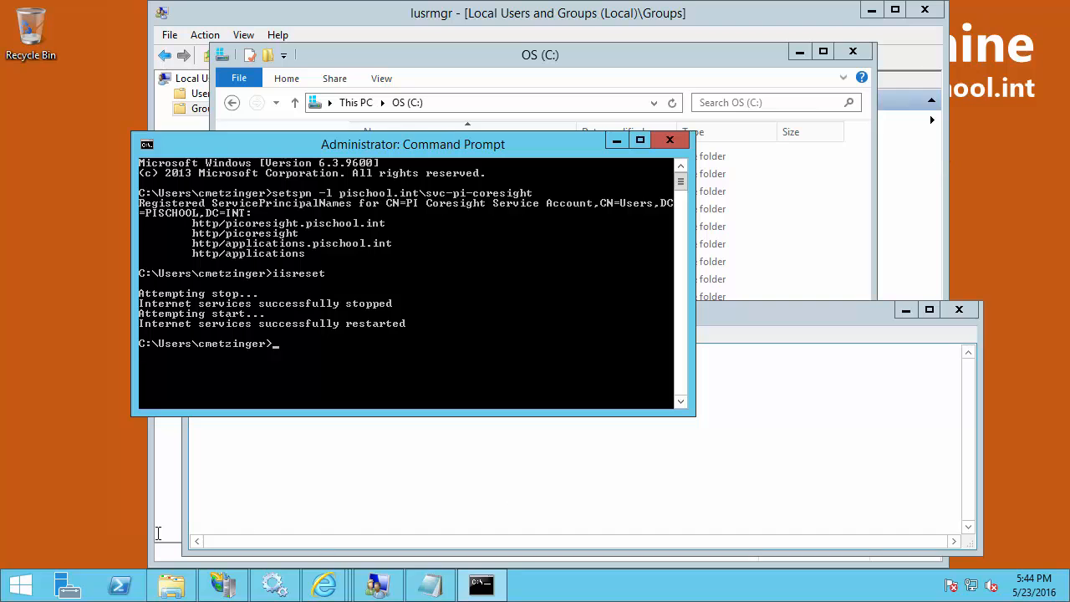
pyautogui.click(13, 577)
pyautogui.write('ev')
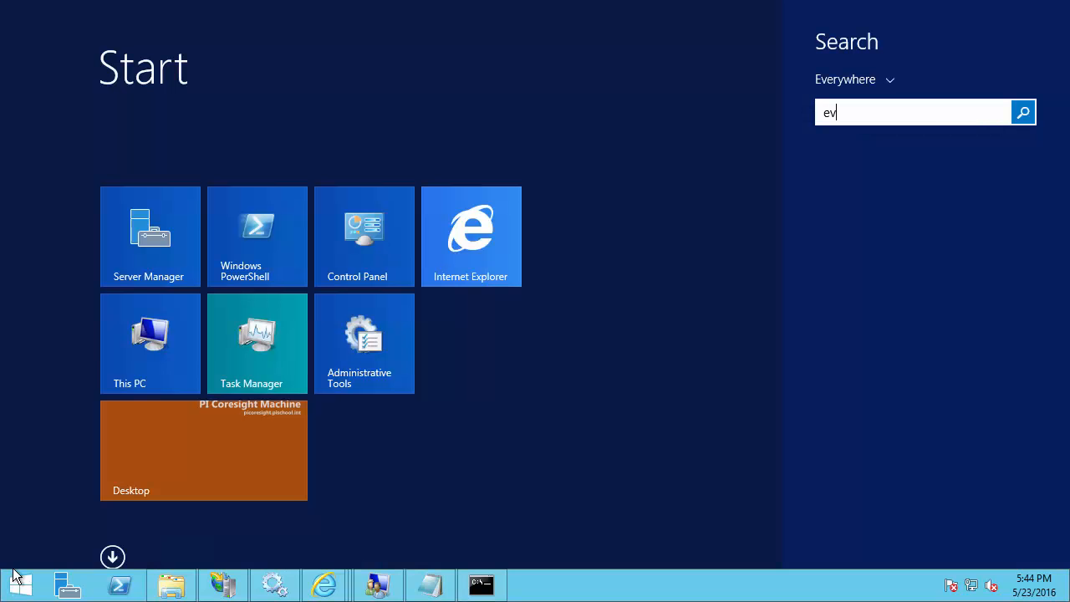
pyautogui.write('en')
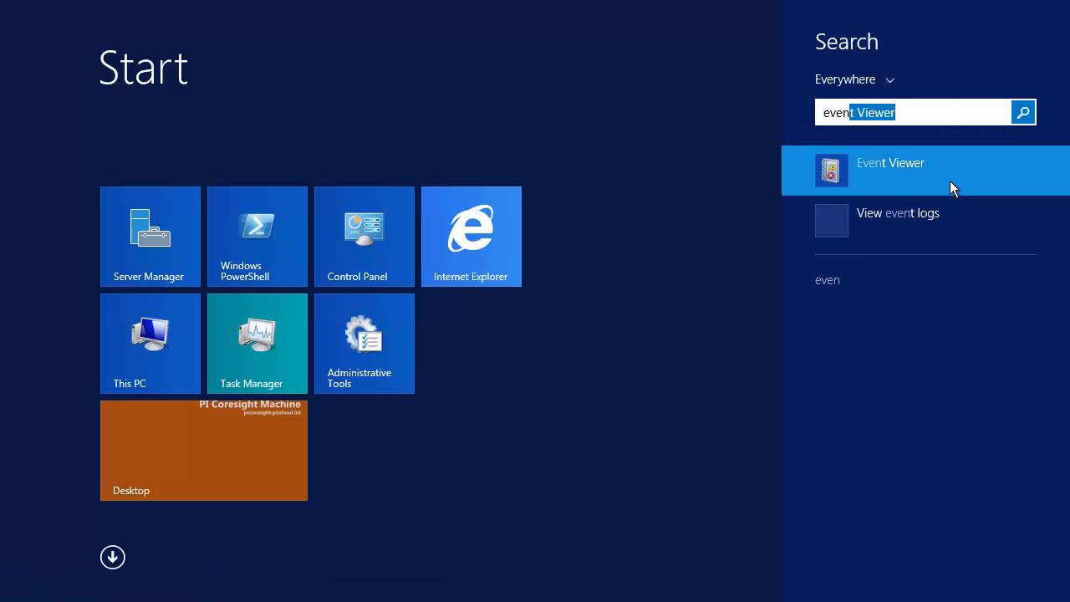
pyautogui.click(949, 181)
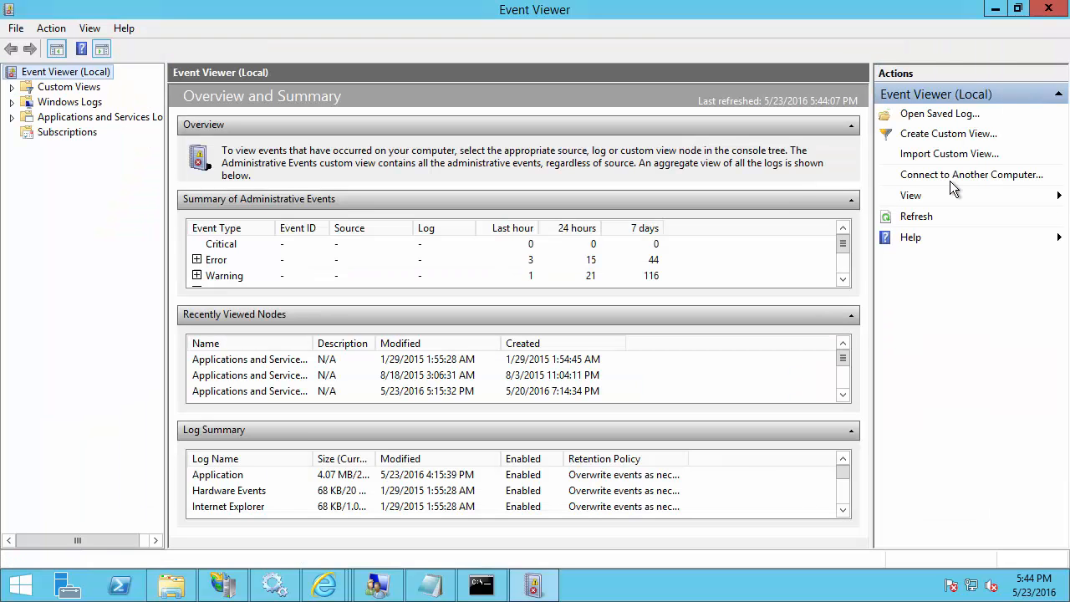
# Expand Applications and Services Logs and examine the OSIsoft and PIWebAPI log folders
pyautogui.click(13, 118)
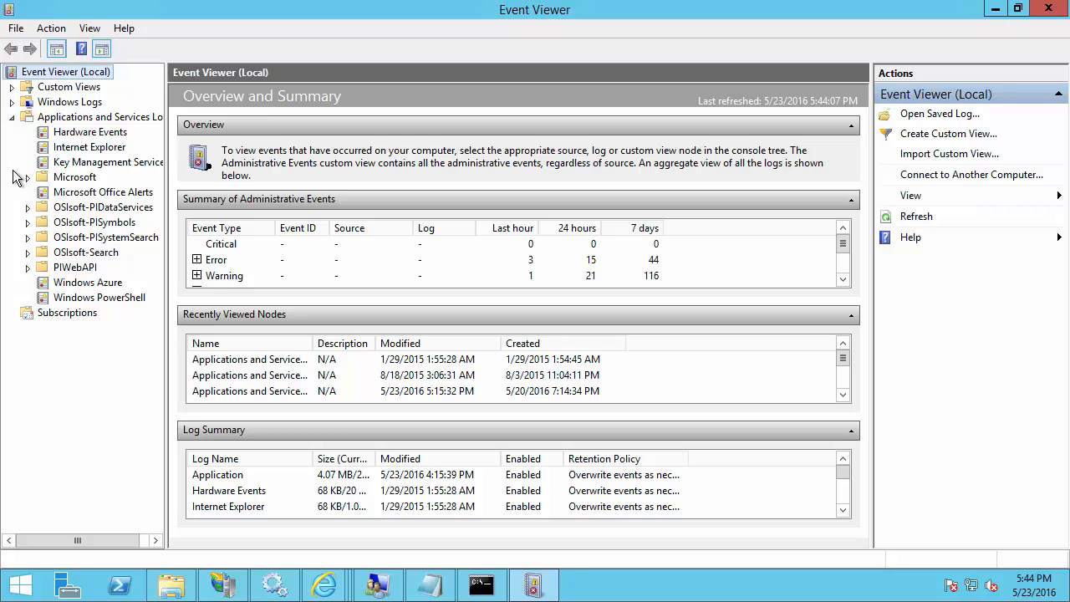
pyautogui.moveTo(16, 200); pyautogui.dragTo(164, 279)
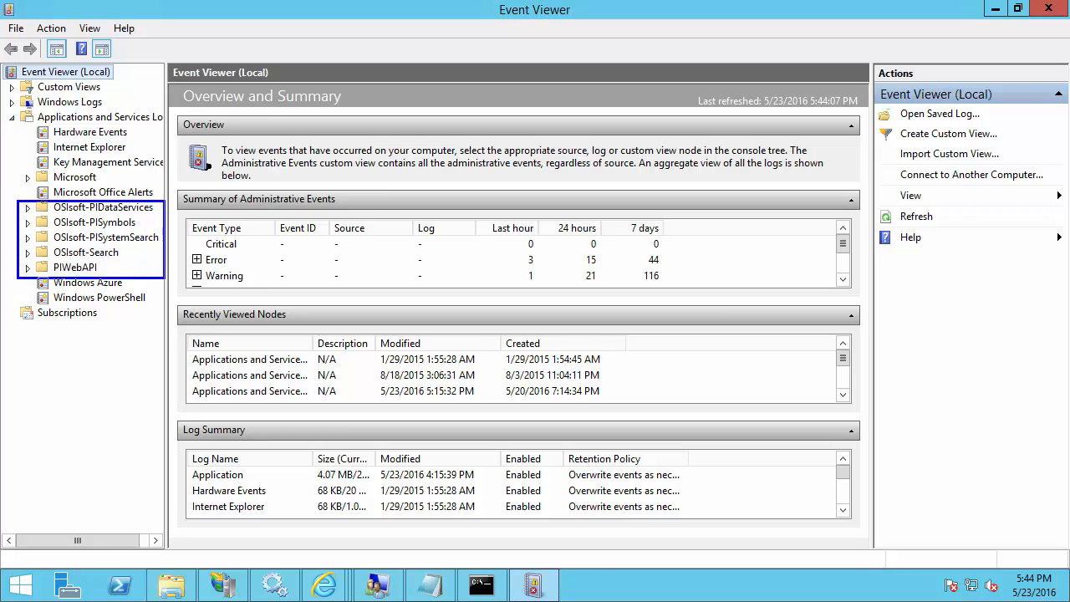
pyautogui.moveTo(174, 238); pyautogui.dragTo(215, 244)
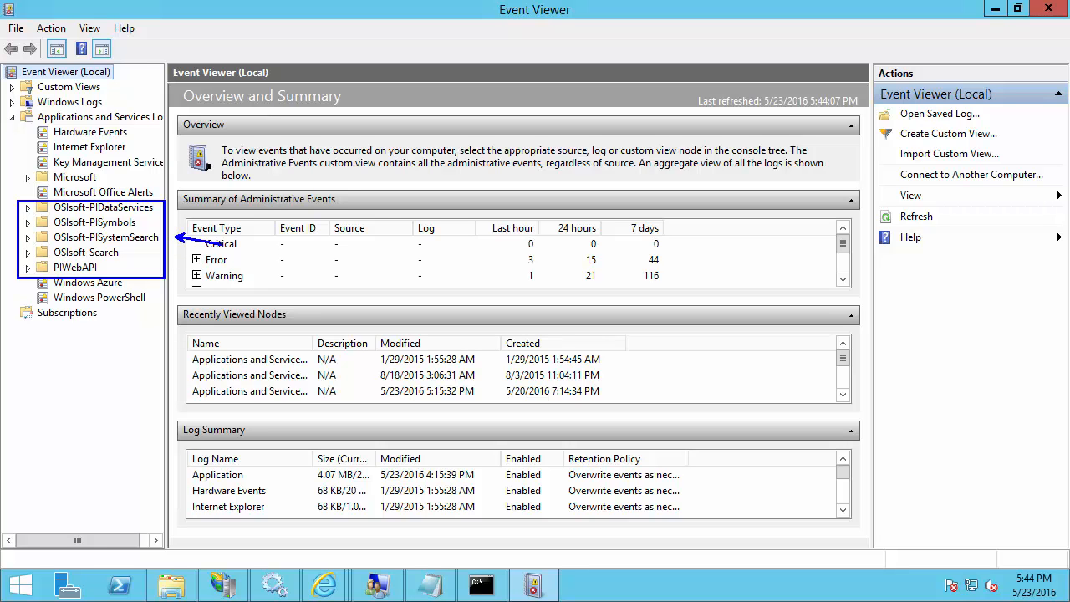